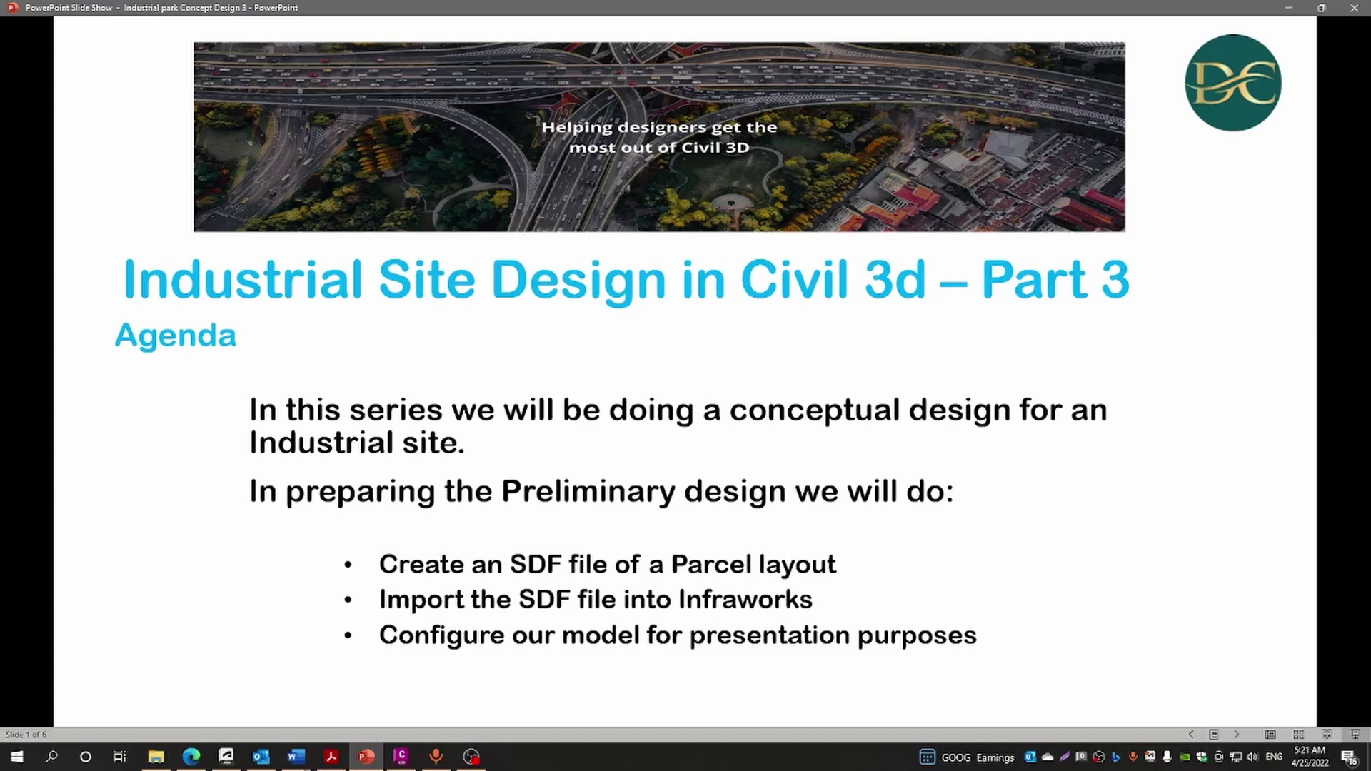
Advance the slide show to slide 2, the four-step Subdivision Design Workflow.
key("Right")
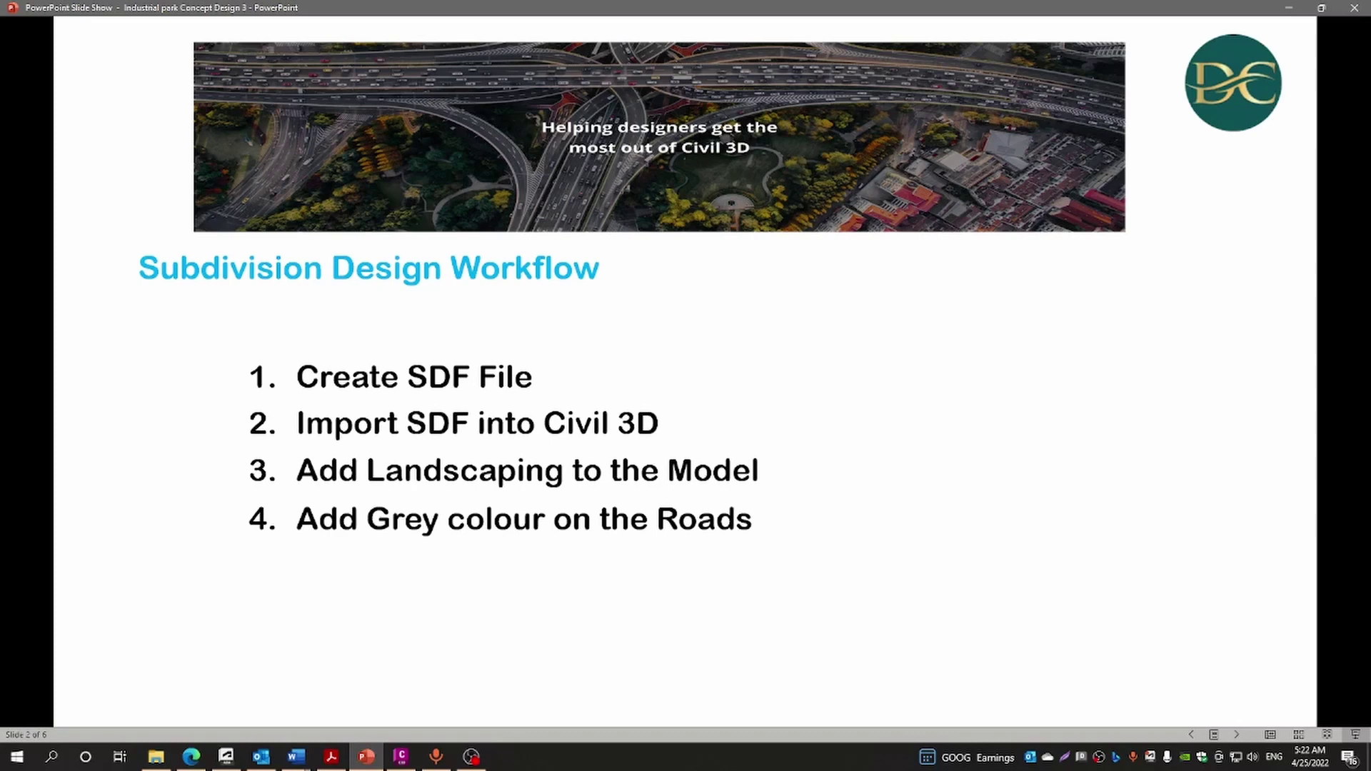
Advance the slide show to slide 3, the presenter introduction.
left_click(811, 461)
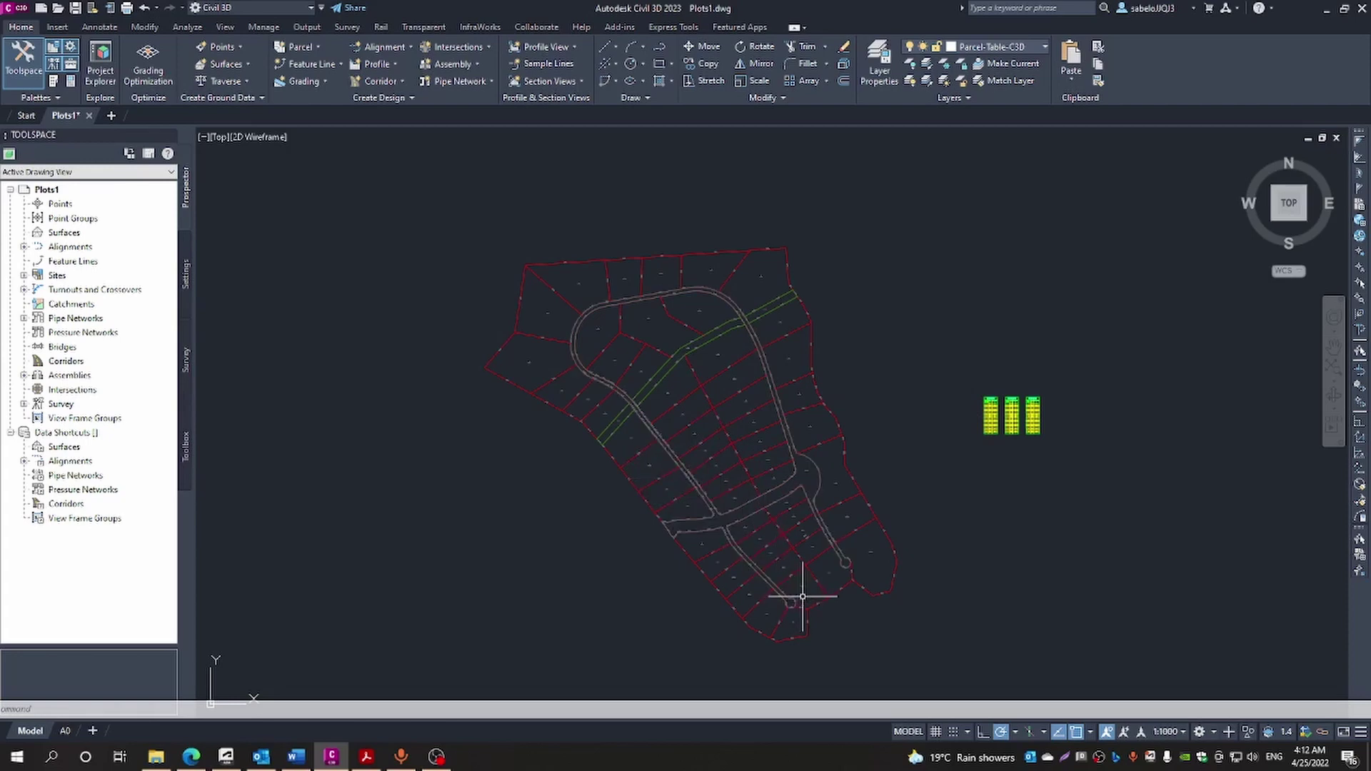
Show Civil 3D's Output ribbon with the plot, publish and export tools.
left_click(307, 27)
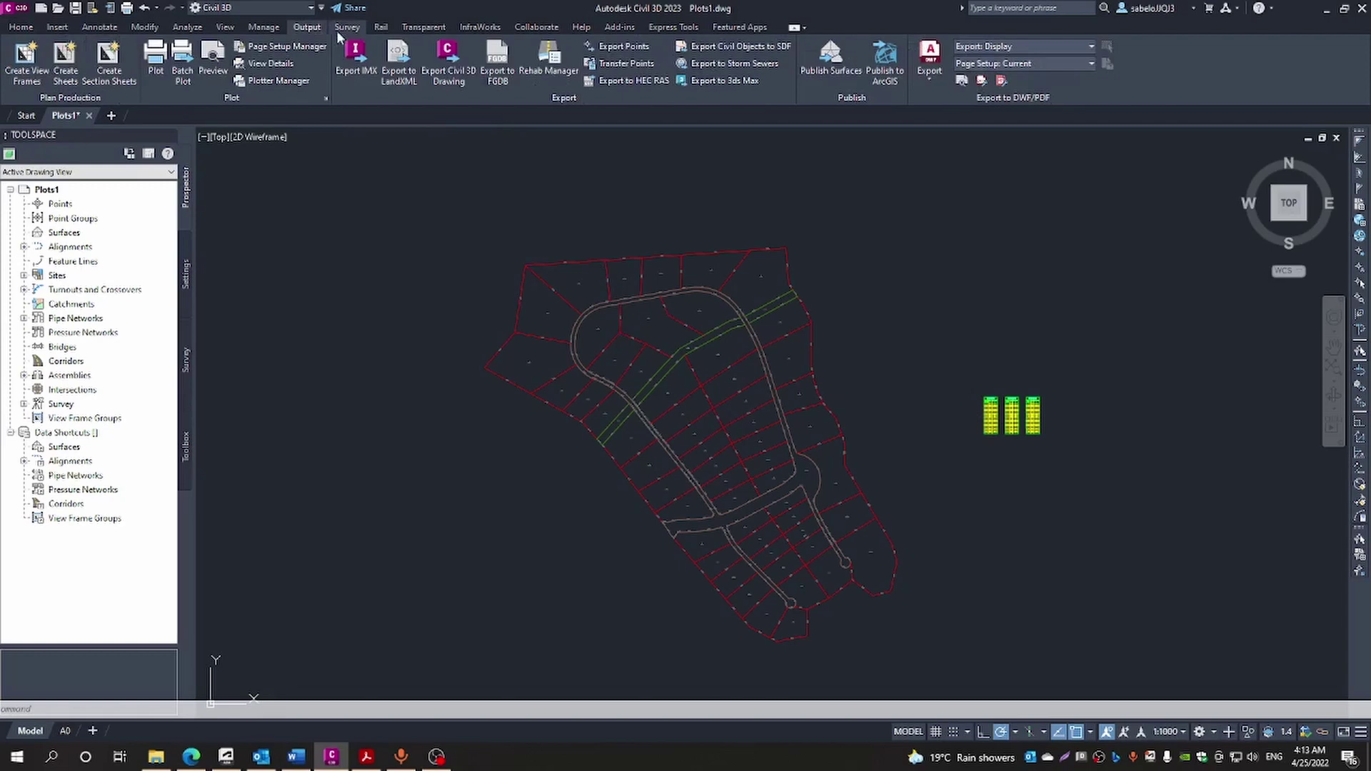
Start the SDF export using Republic of South Africa's Hartebeesthoek94 / Lo27 Negated coordinate system.
left_click(717, 50)
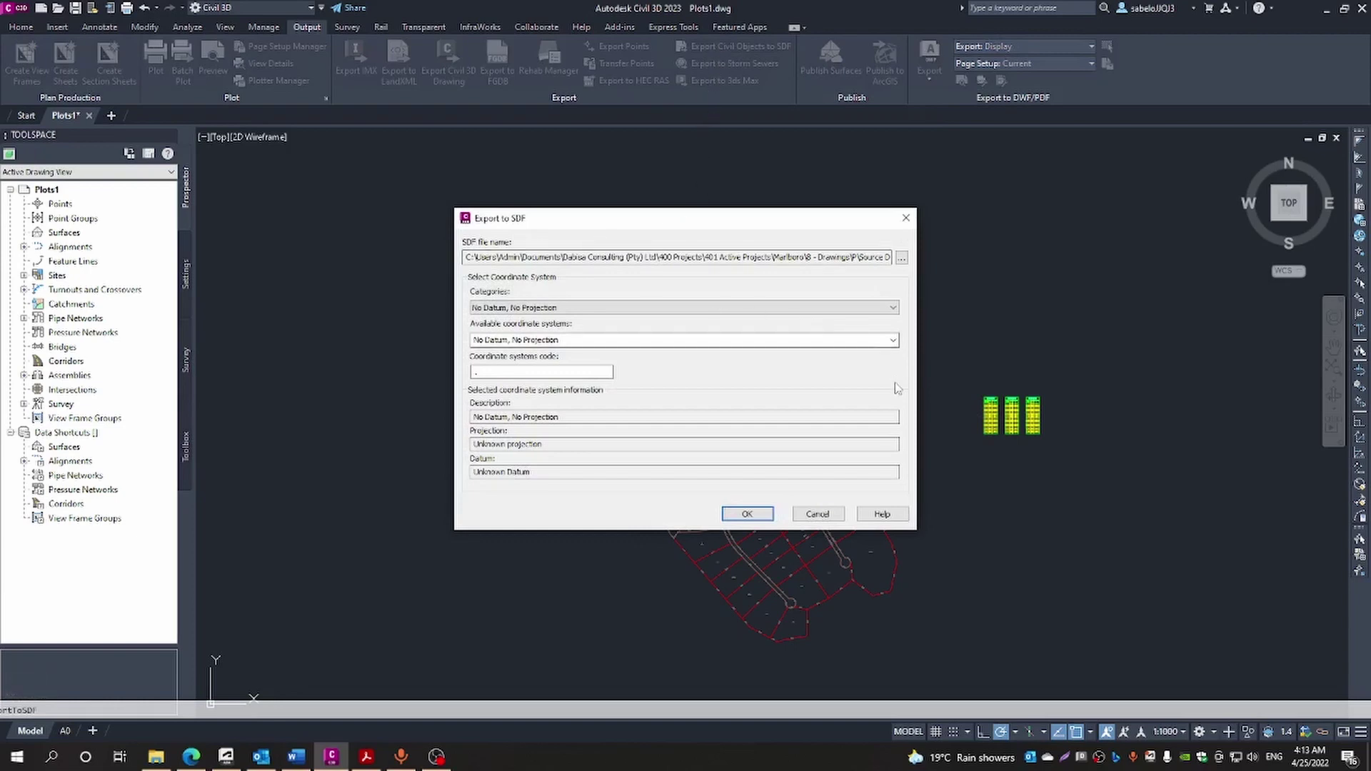
left_click(893, 341)
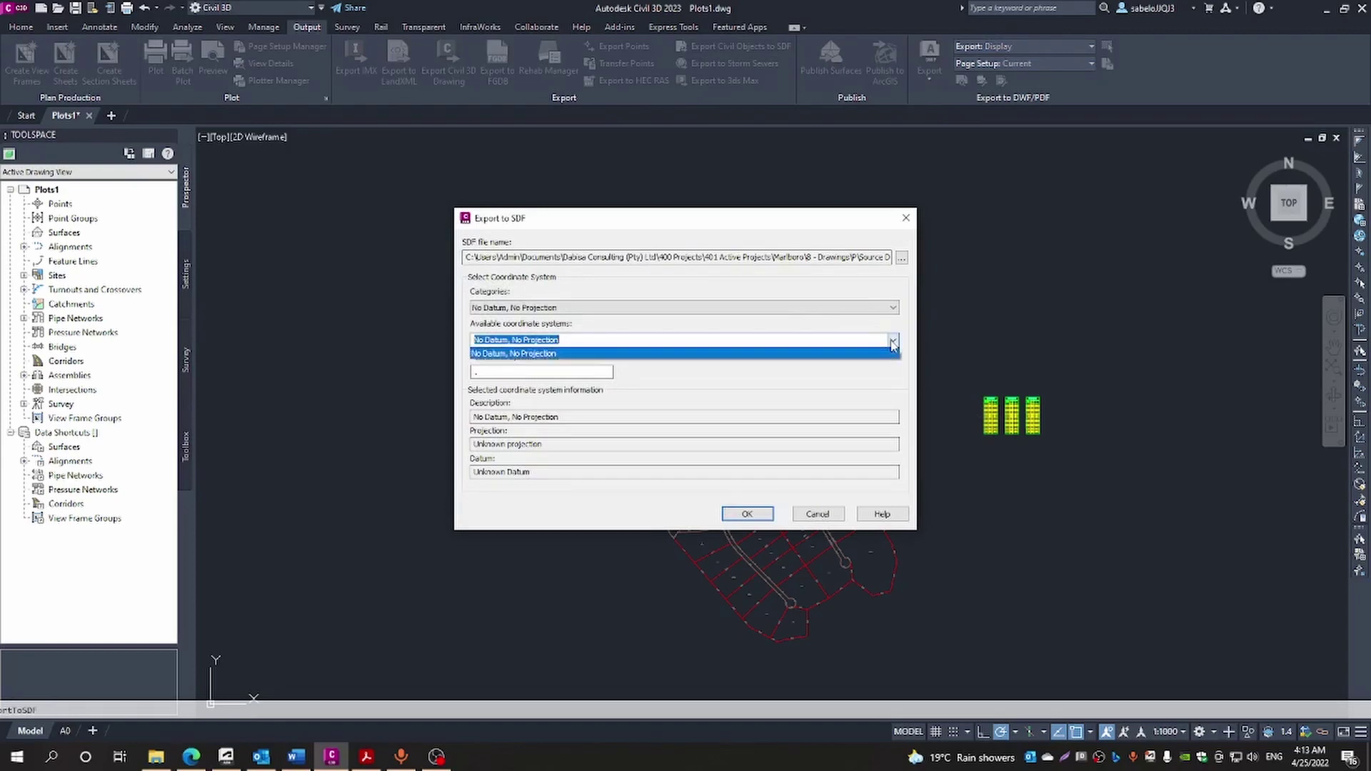
type("r")
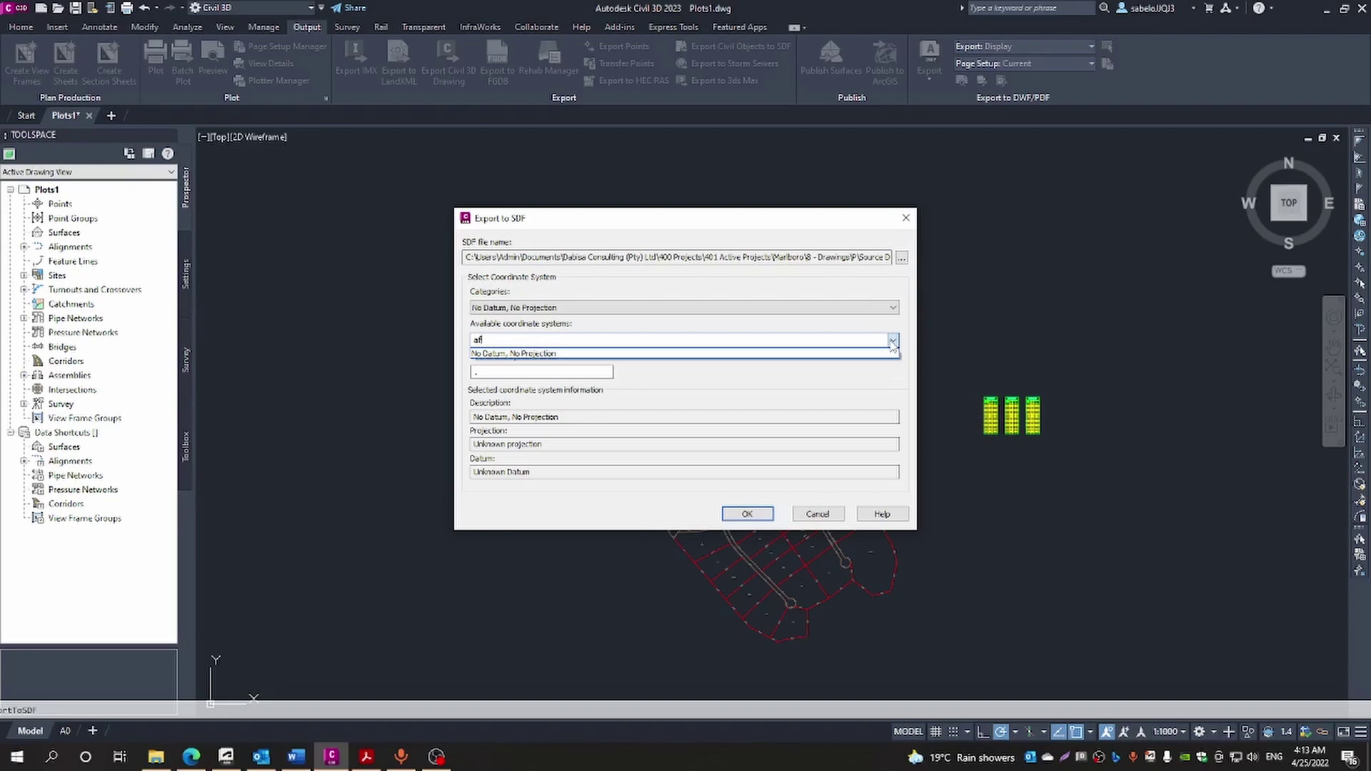
left_click(895, 312)
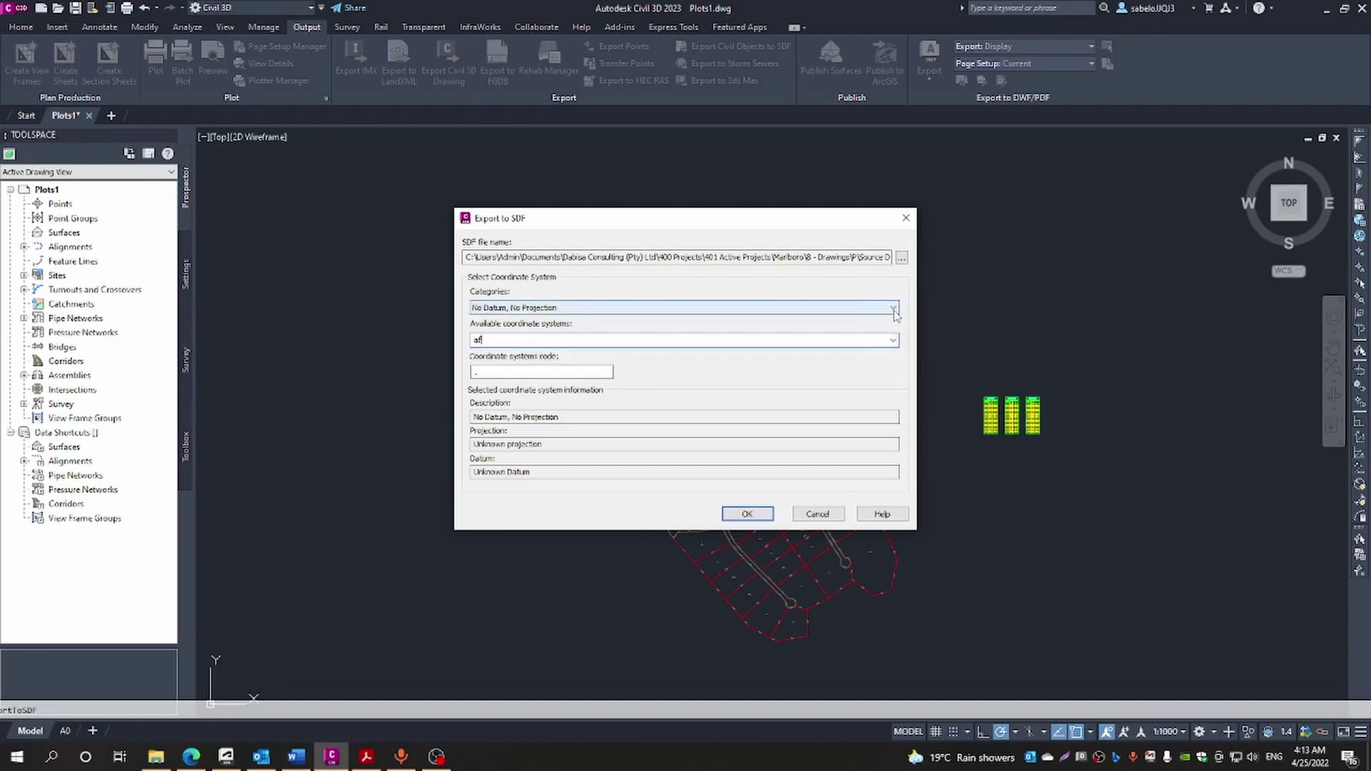
left_click(893, 310)
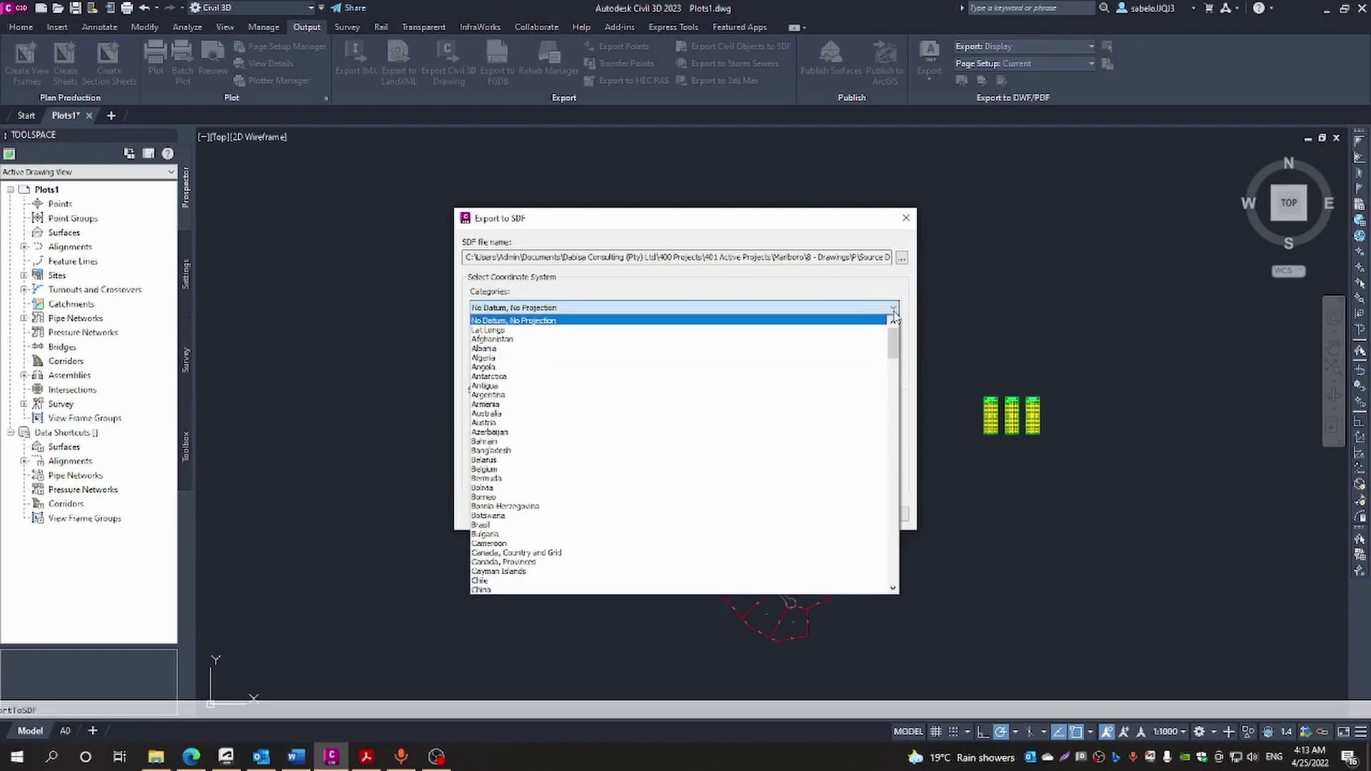
key("r")
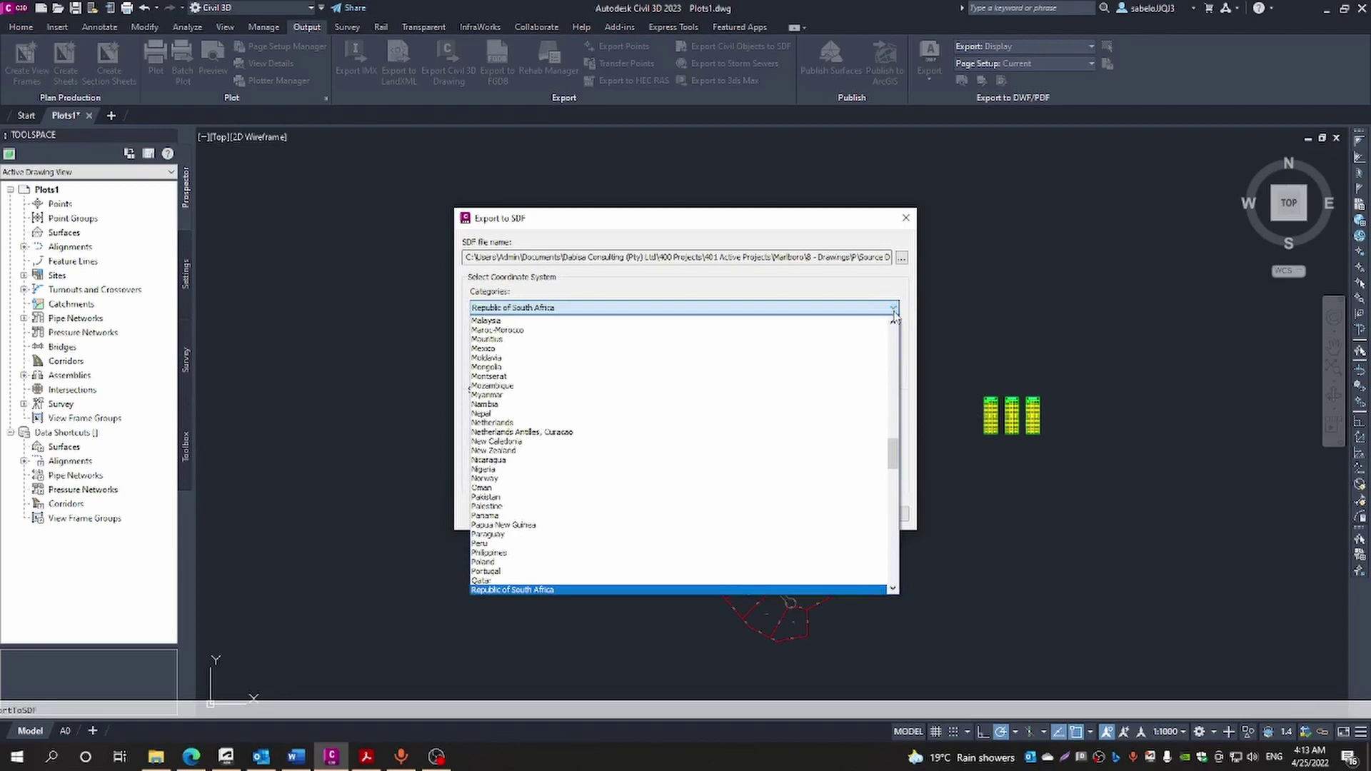
left_click(546, 309)
left_click(893, 341)
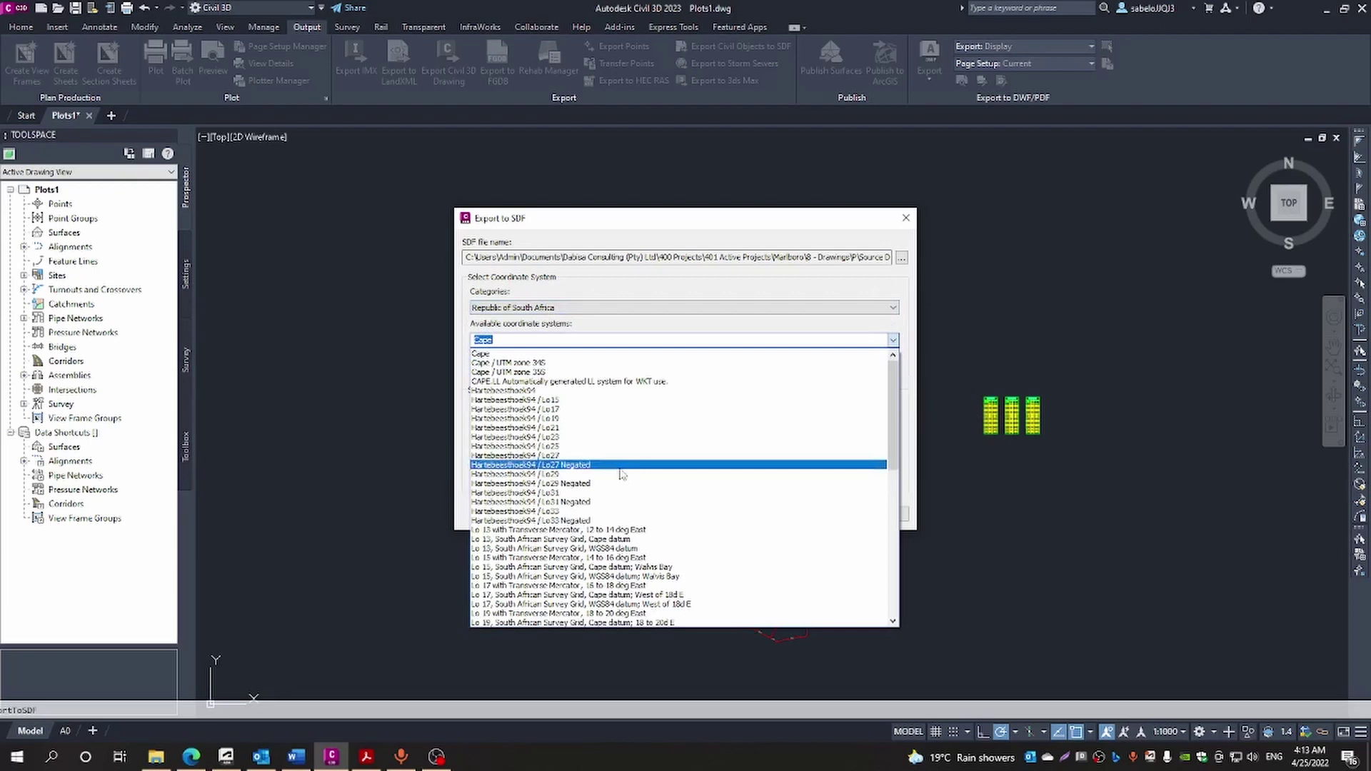
left_click(579, 465)
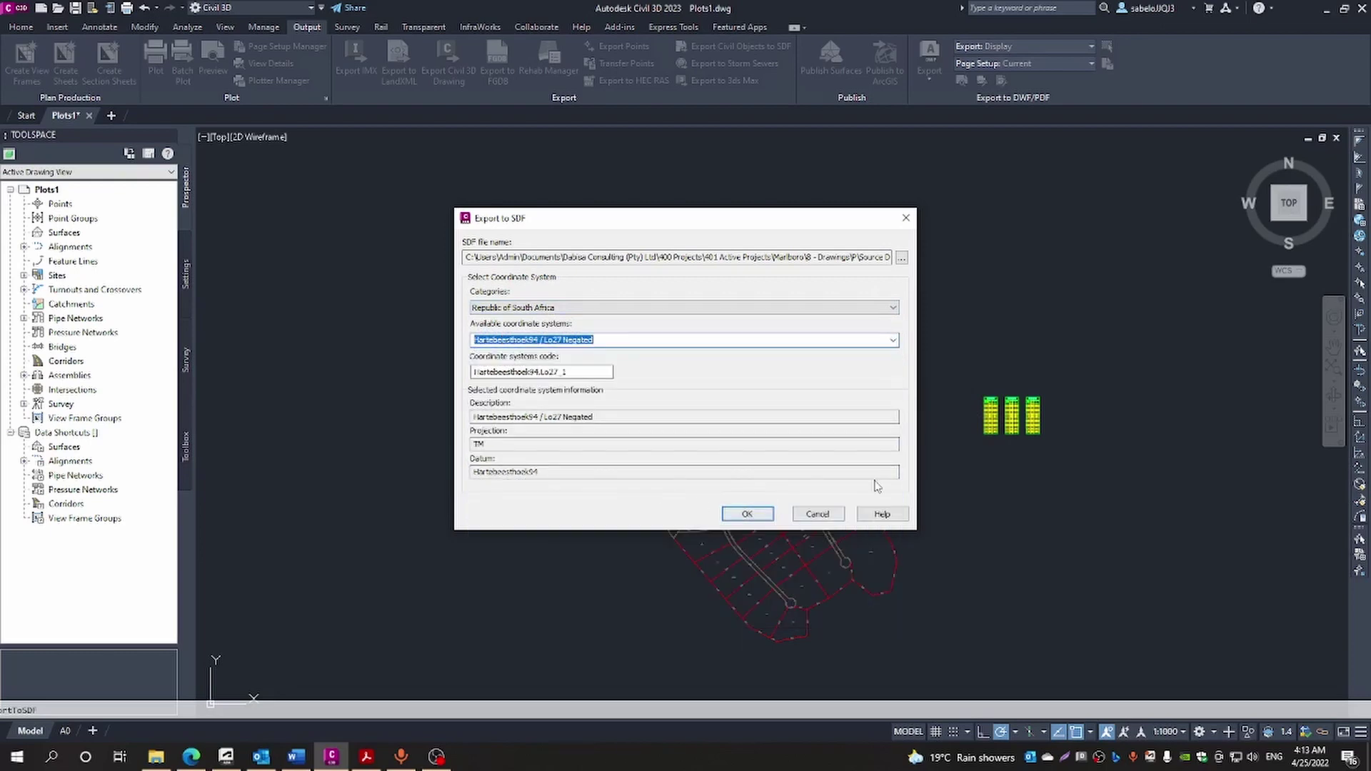
left_click(902, 258)
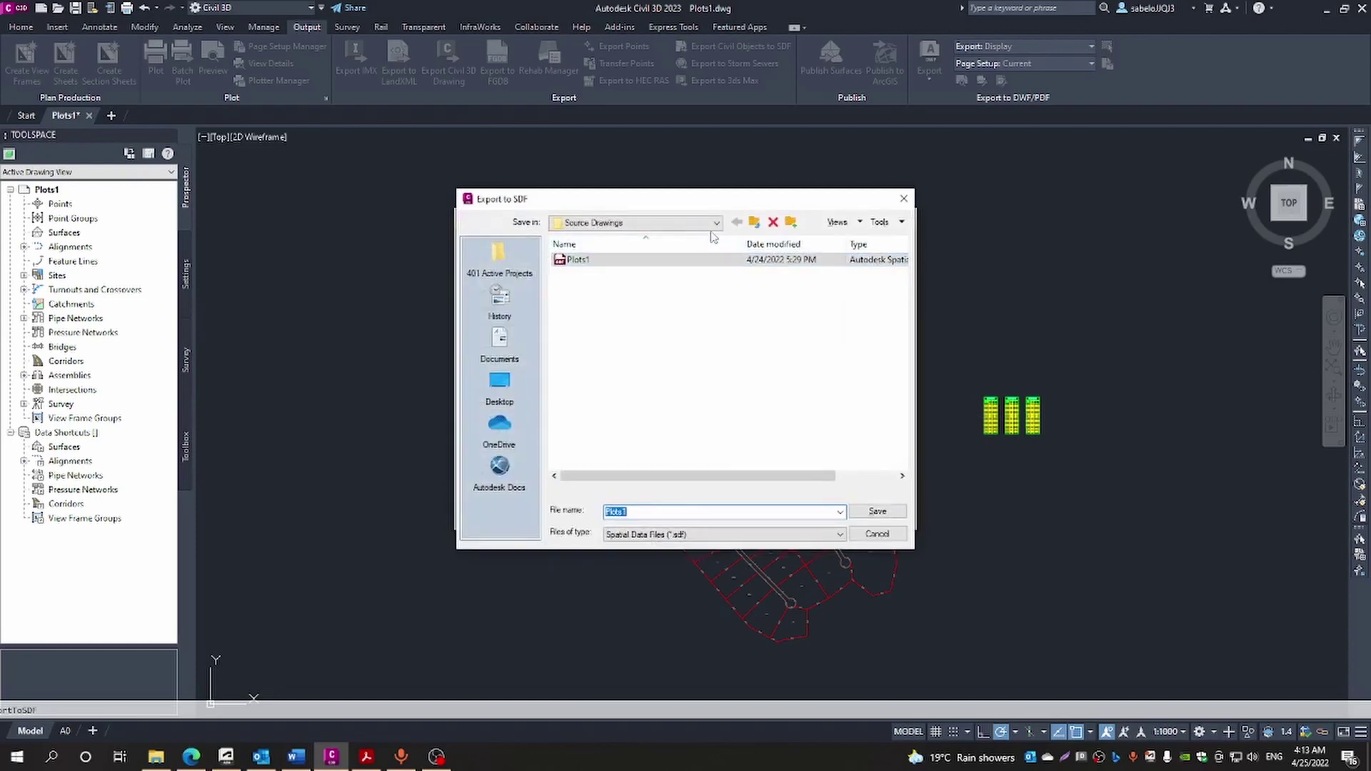
Save the SDF export as Plots2, then minimize Civil 3D.
left_click(643, 512)
key("BackSpace")
type("2")
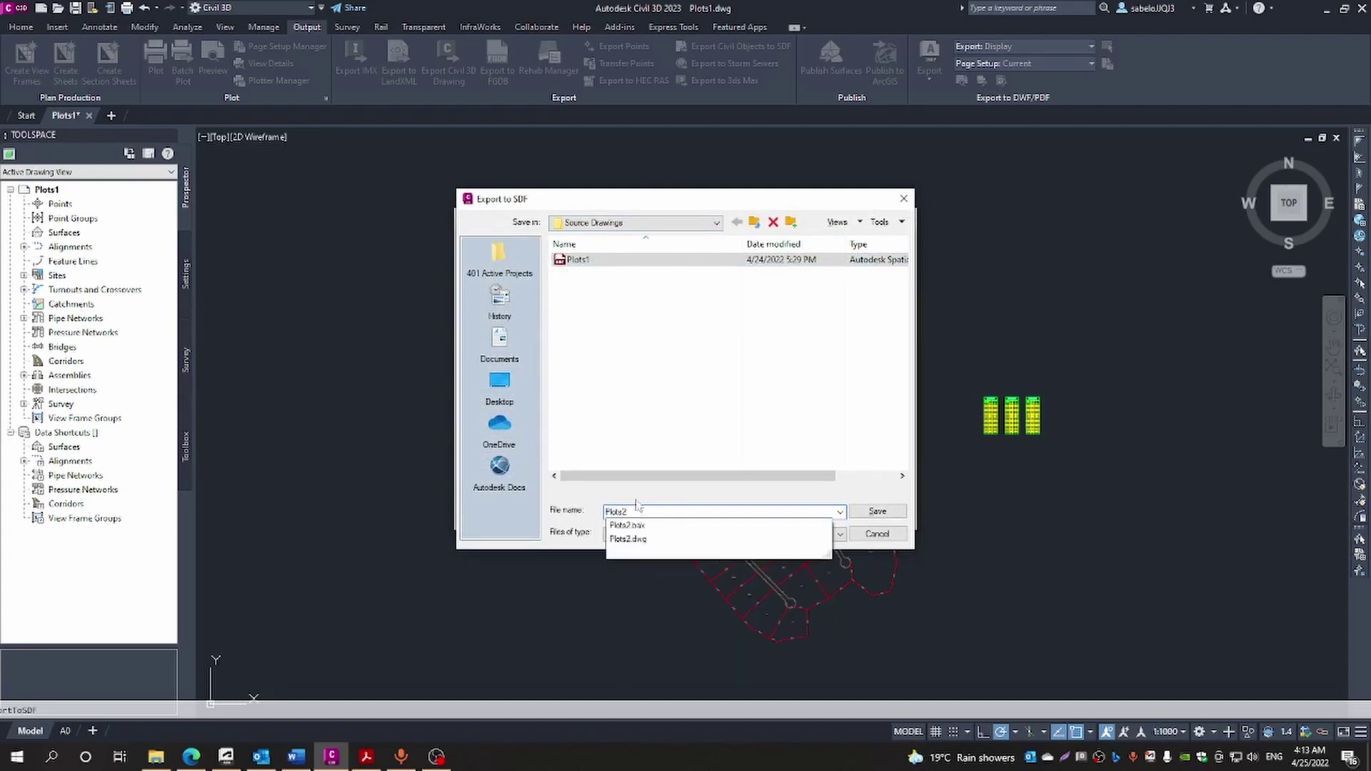
left_click(878, 512)
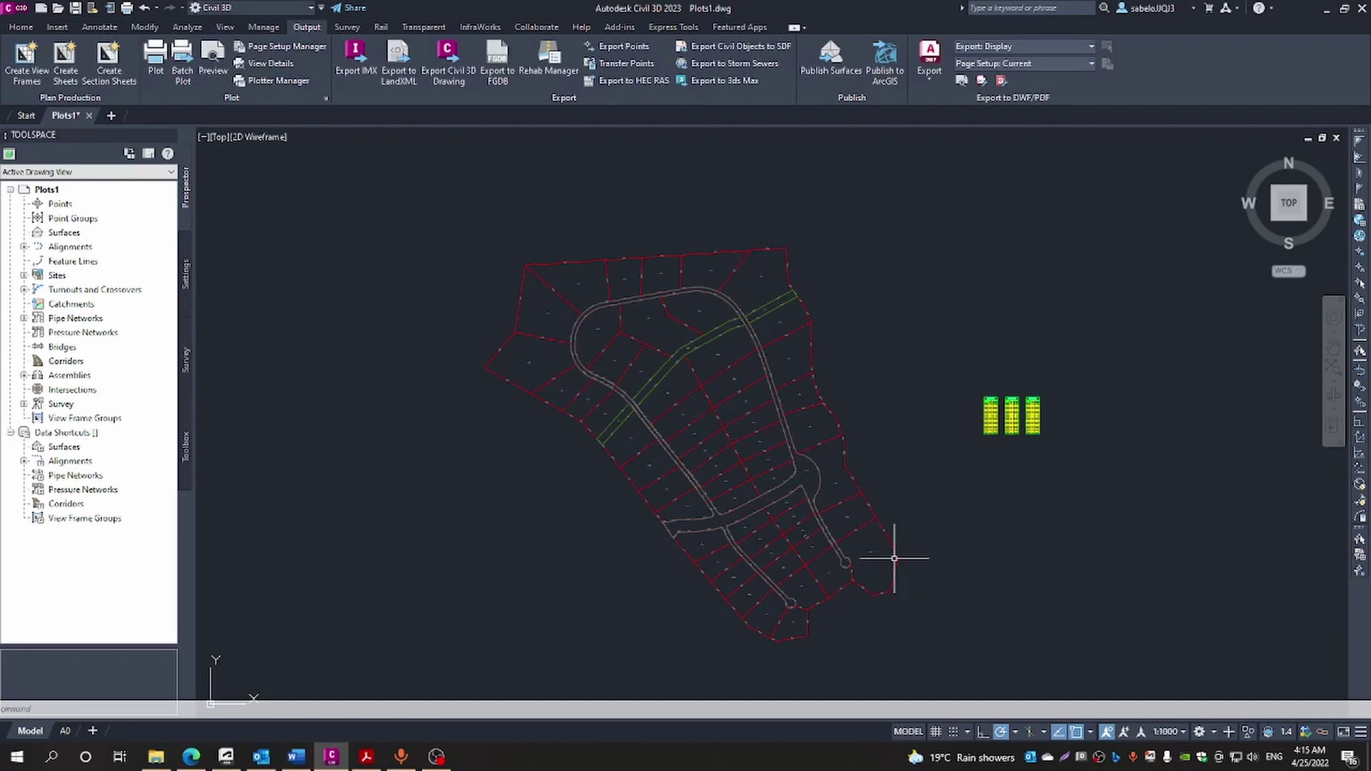
left_click(1329, 12)
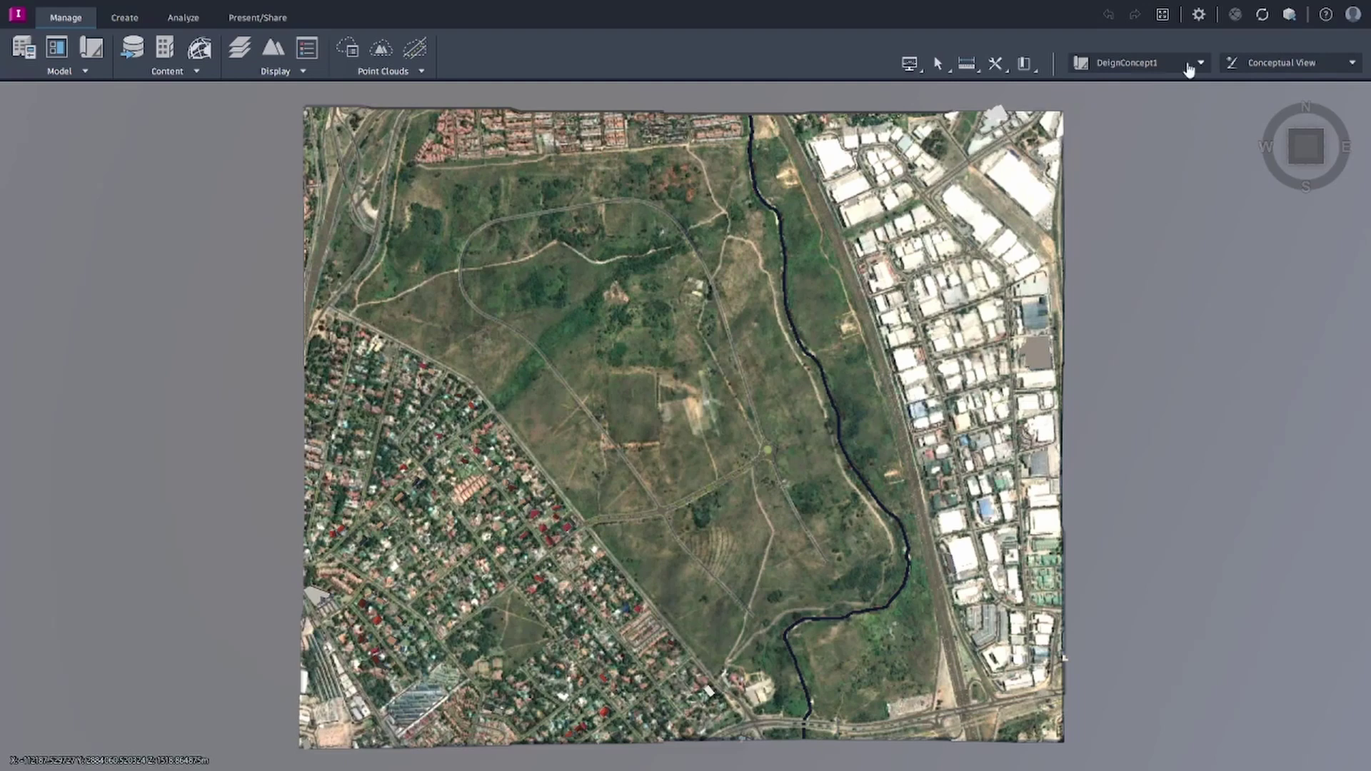
Add and switch to a new proposal named ConceptDesign3, then open File Explorer.
left_click(1204, 65)
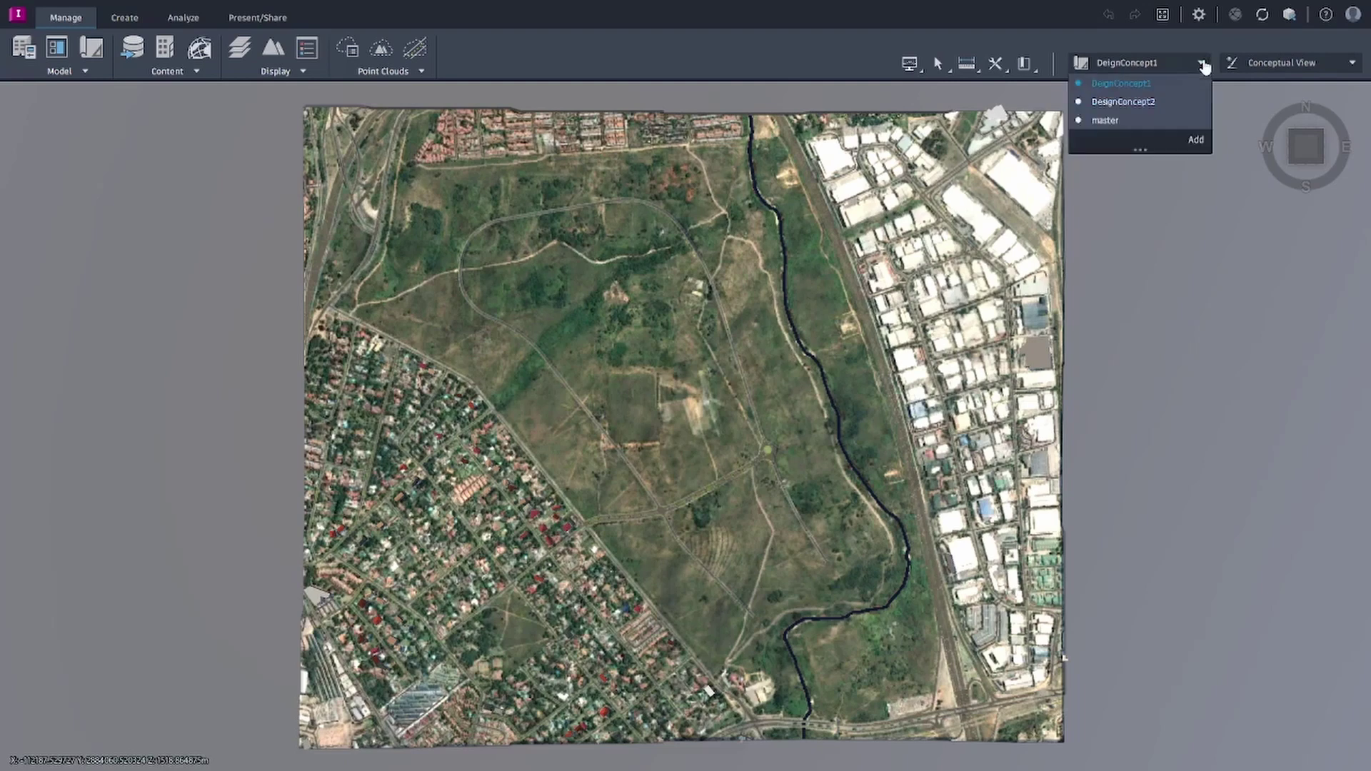
left_click(1196, 141)
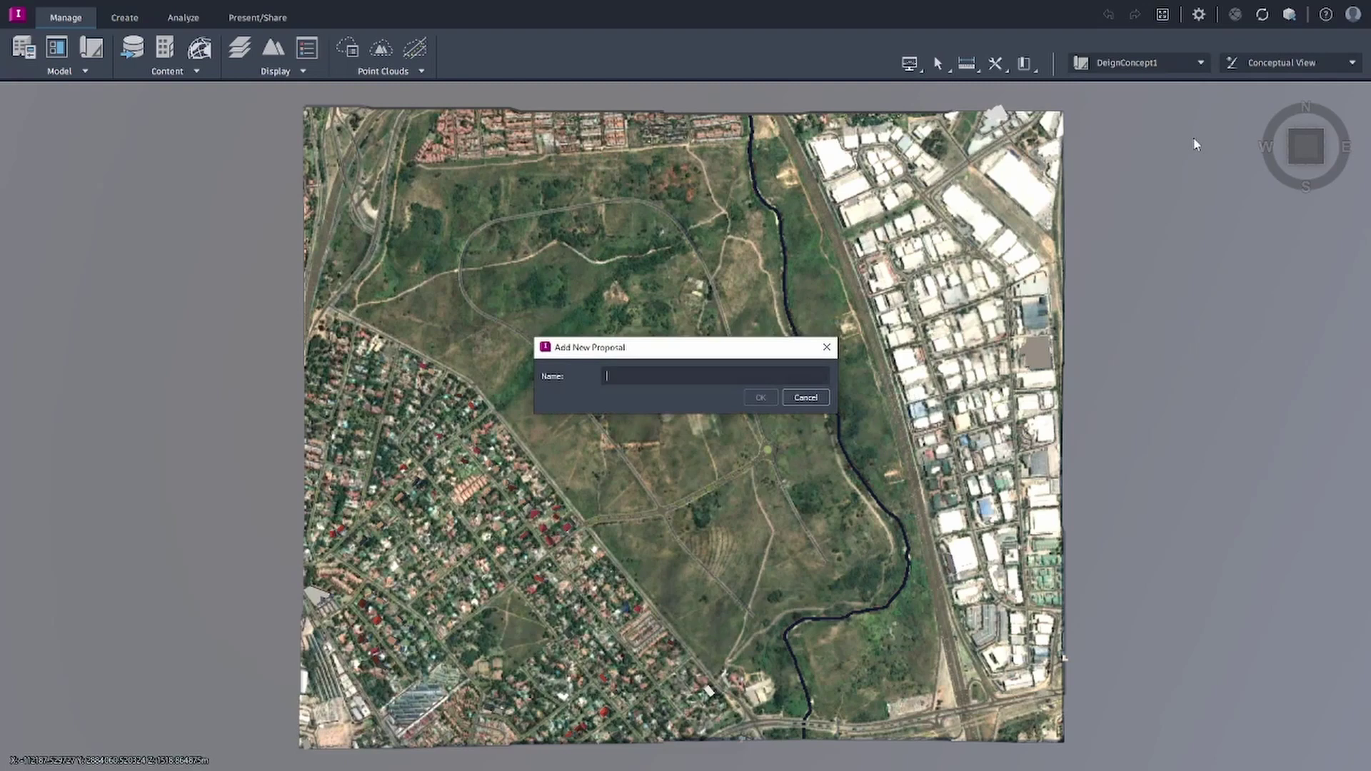
type("C")
type("Design3")
left_click(760, 397)
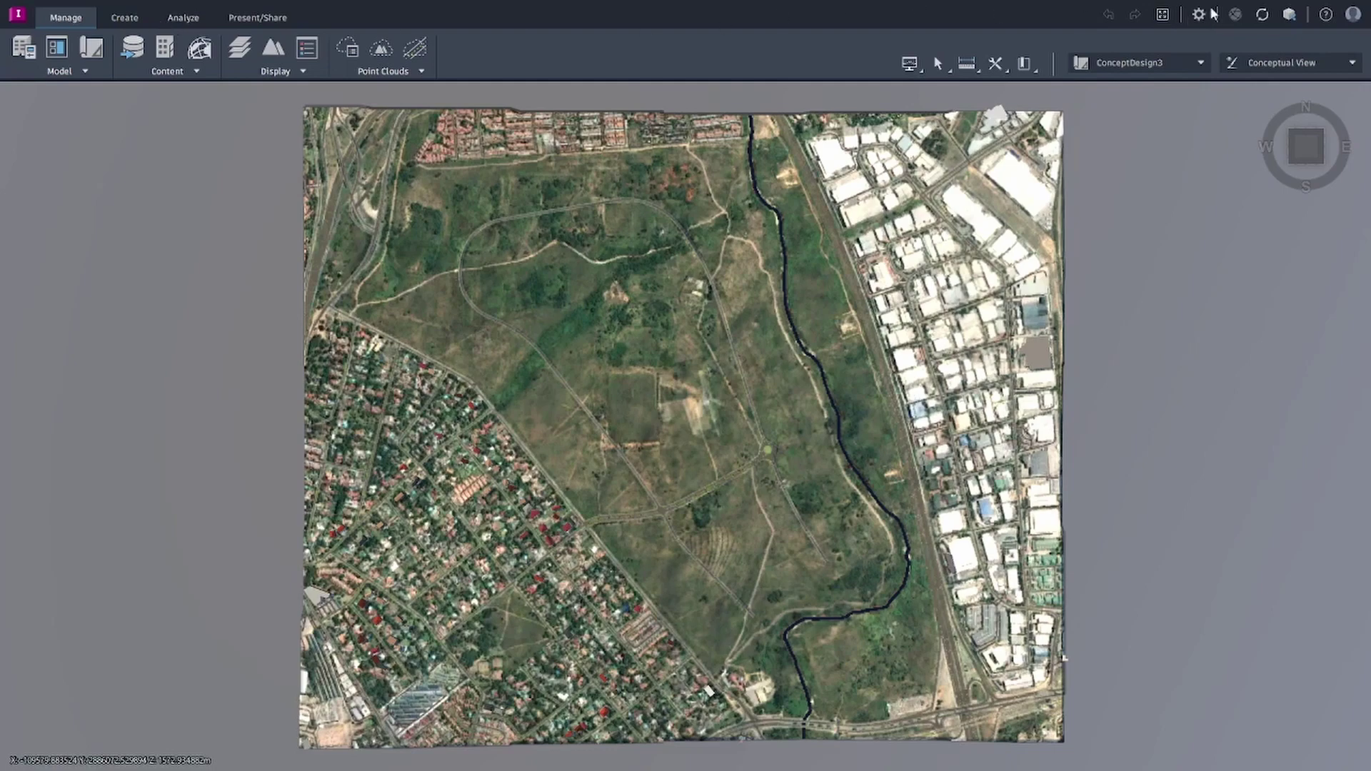
left_click(1161, 15)
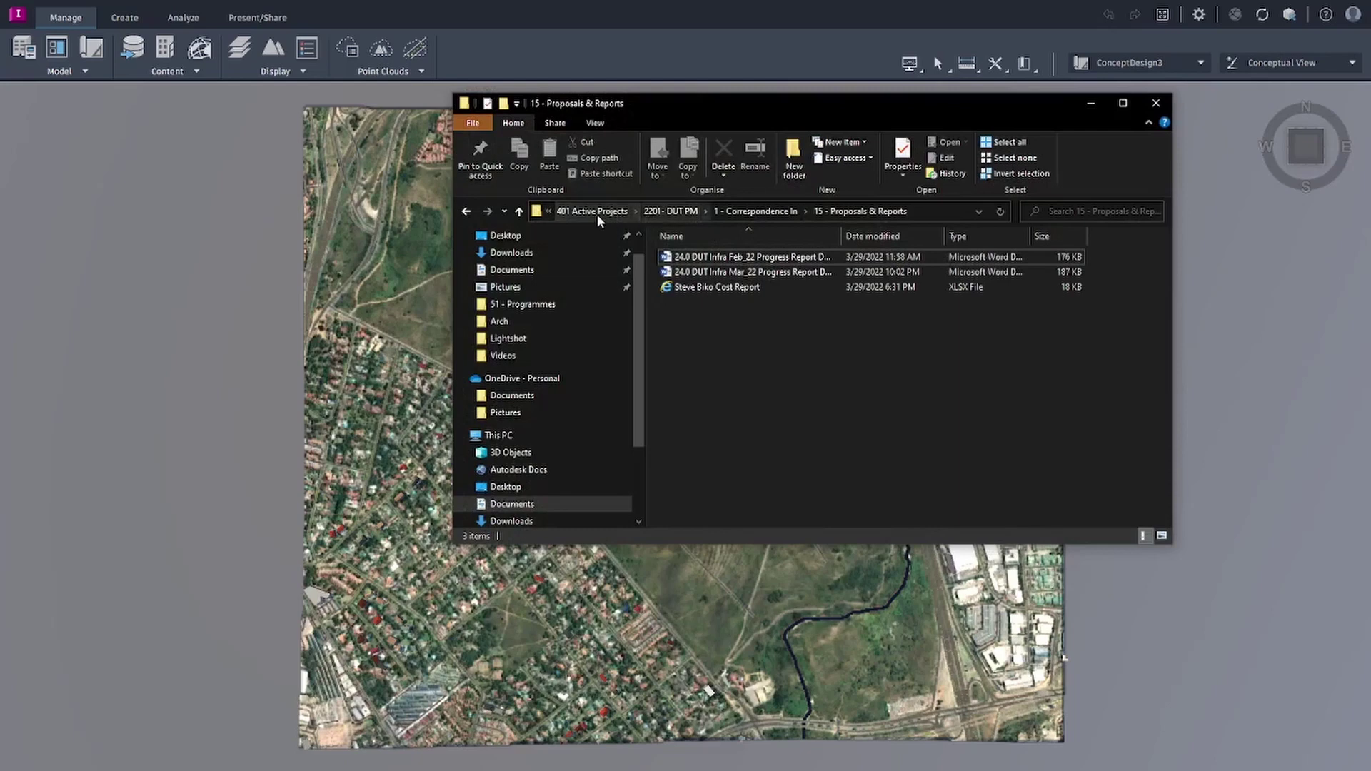
Drag the Plots2 SDF from Source Drawings into the InfraWorks viewport as a Parcels source.
left_click(597, 214)
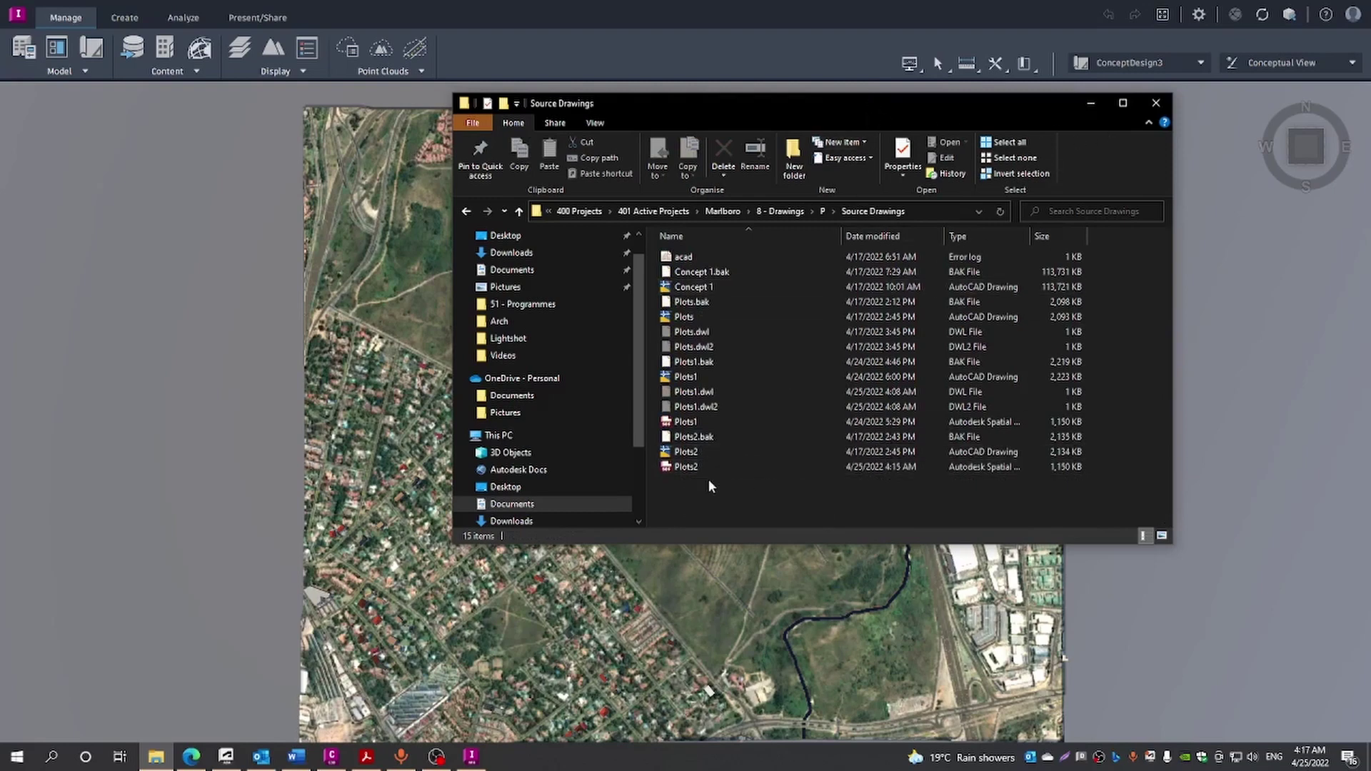
left_click_drag(682, 473, 741, 618)
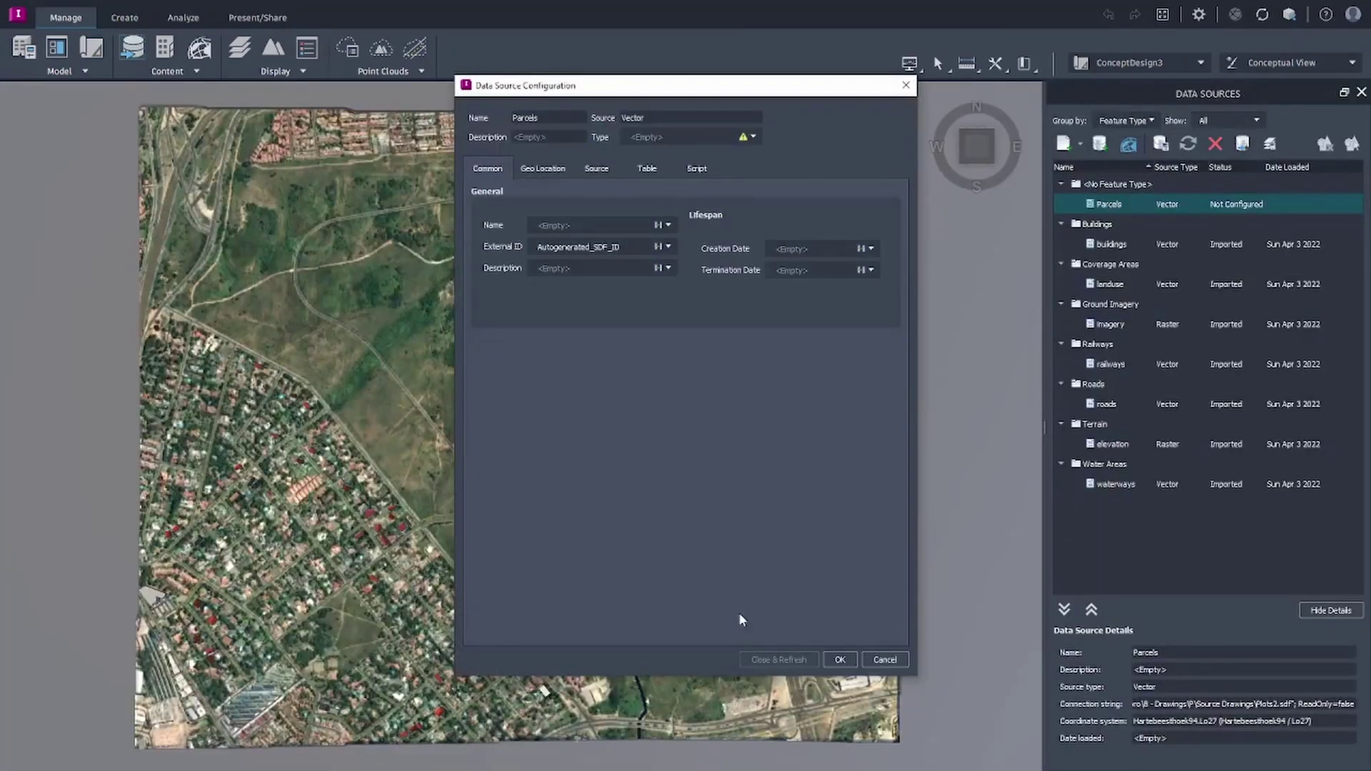
Configure Parcels as Coverage Areas styled Coverage/Grass With Gravel Border, then Close & Refresh.
left_click(754, 138)
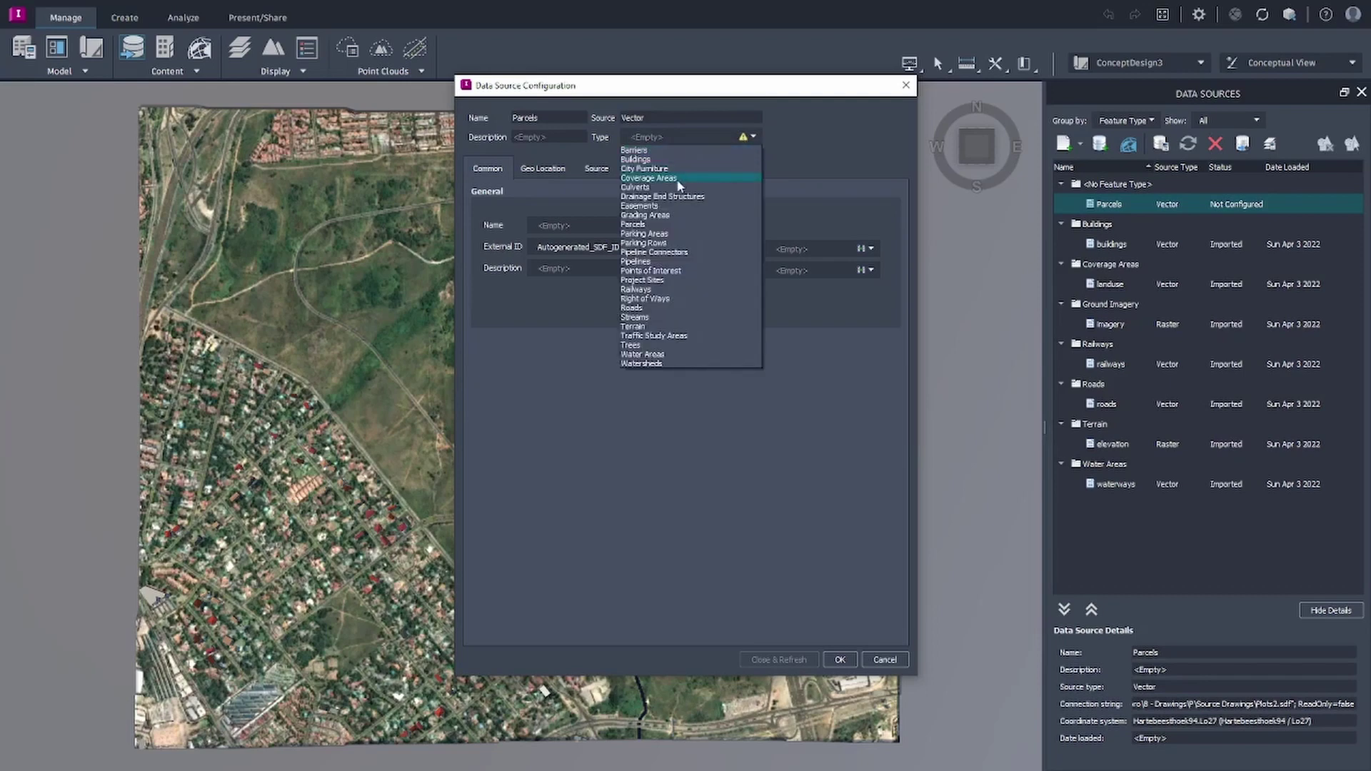
left_click(648, 178)
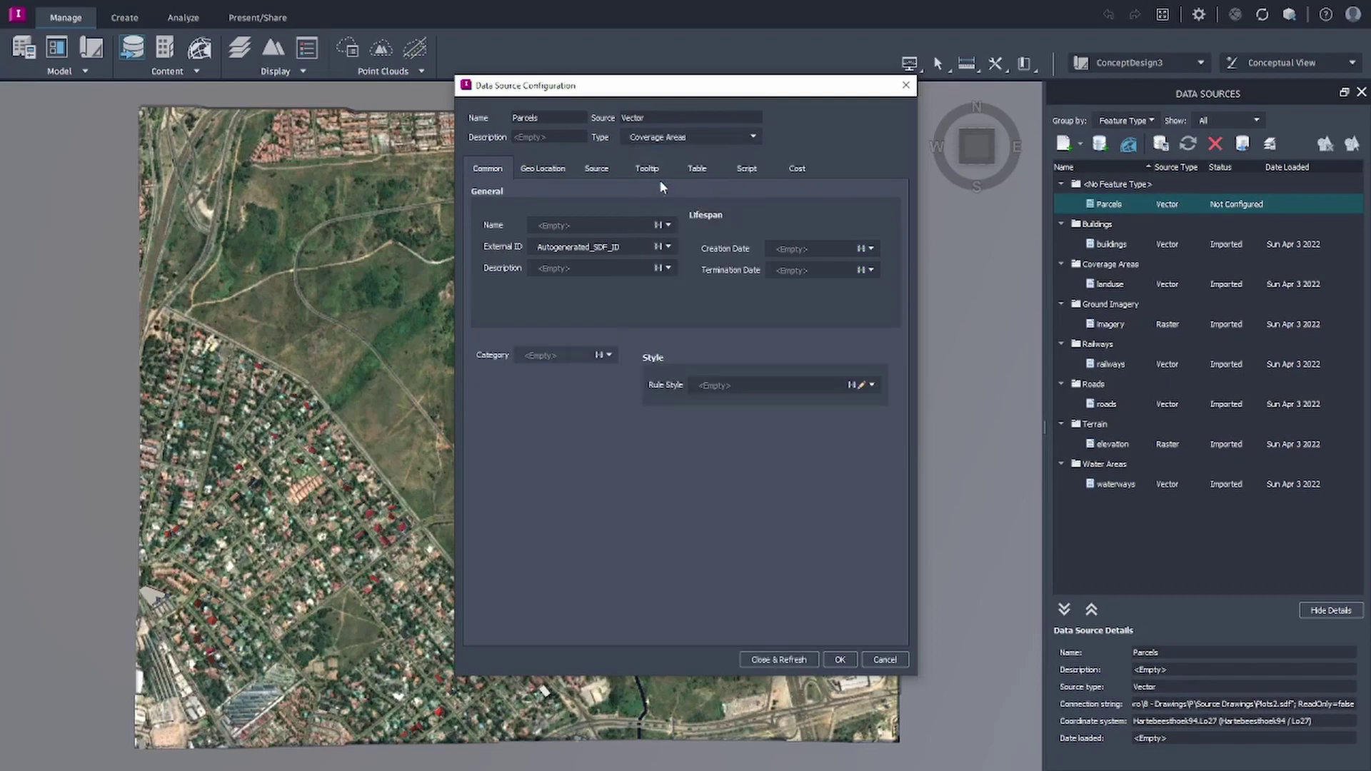
left_click(862, 386)
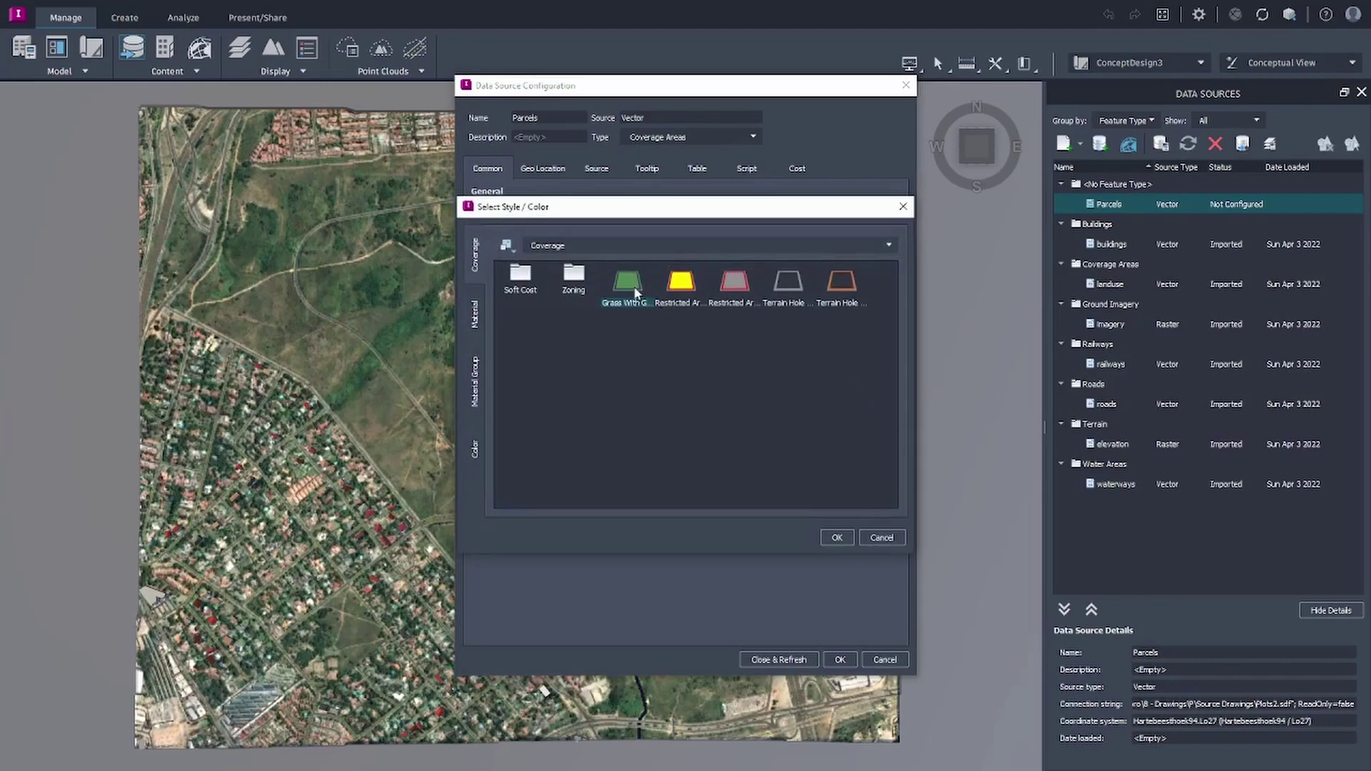
left_click(836, 537)
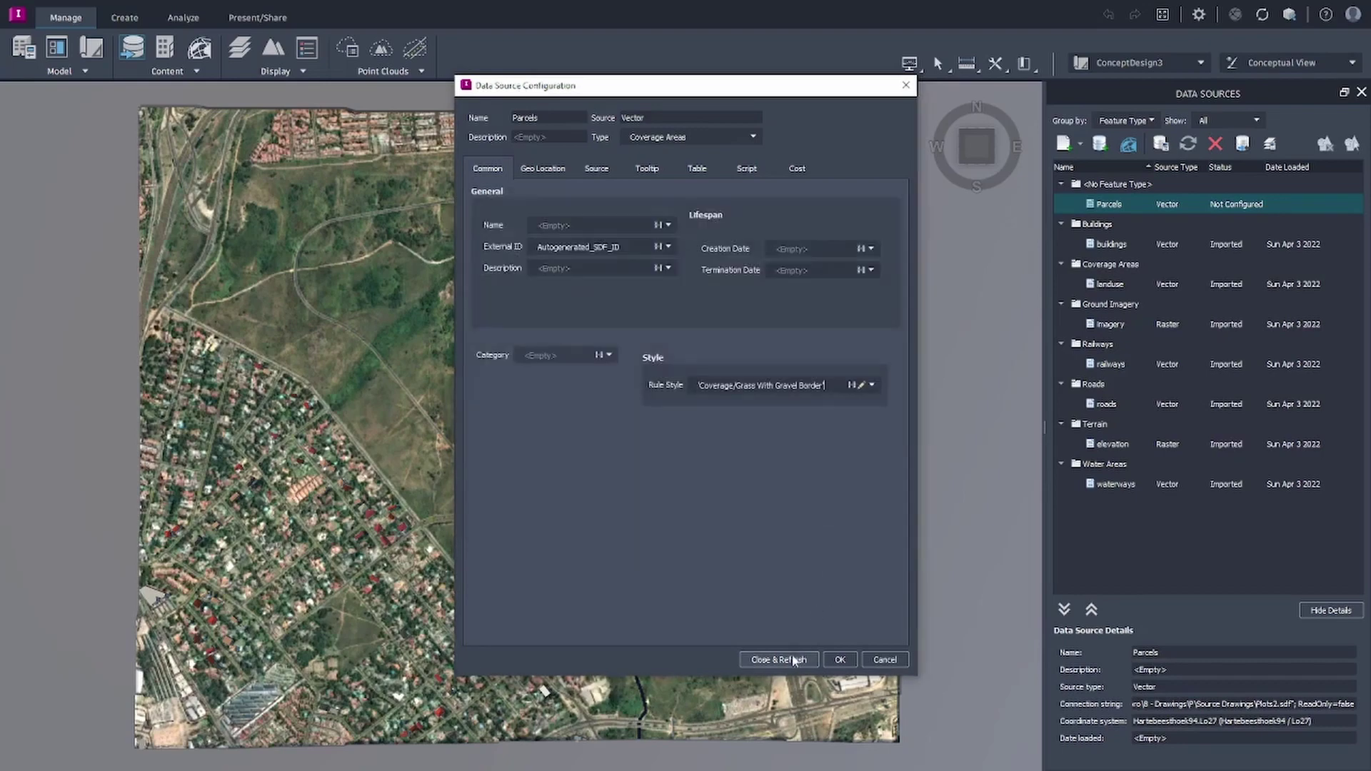
left_click(768, 660)
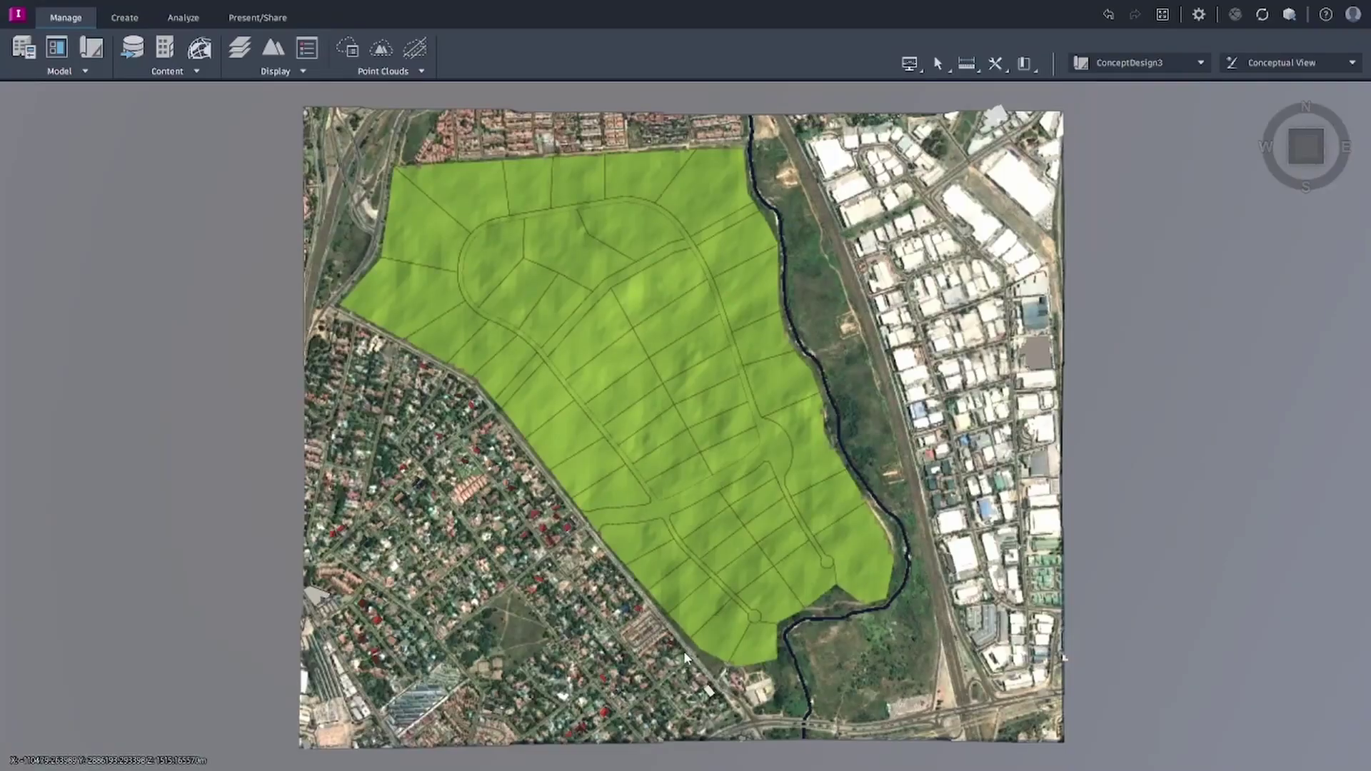
Give the looping road coverage the Roadway material Surface Grey Asphalt.
middle_click_drag(684, 651, 805, 486, "shift")
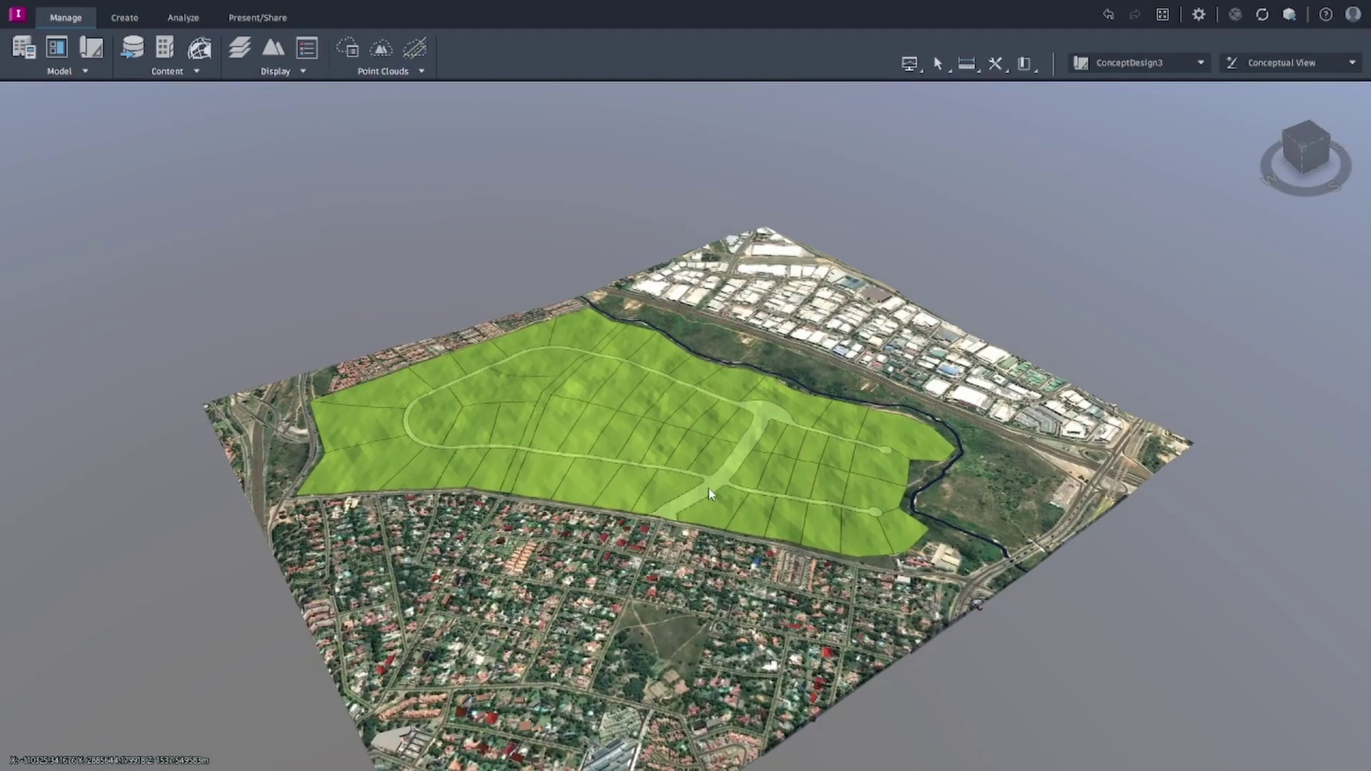
left_click(682, 510)
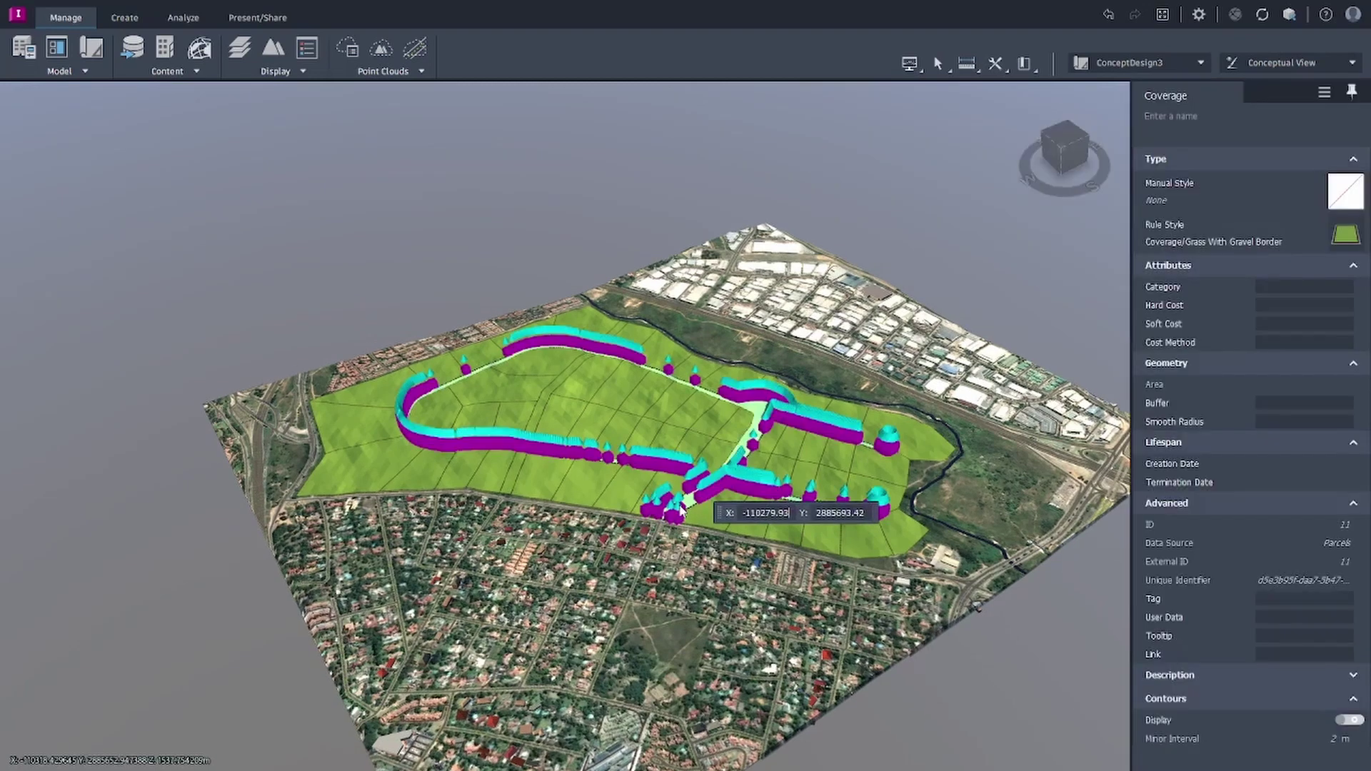
left_click(1346, 192)
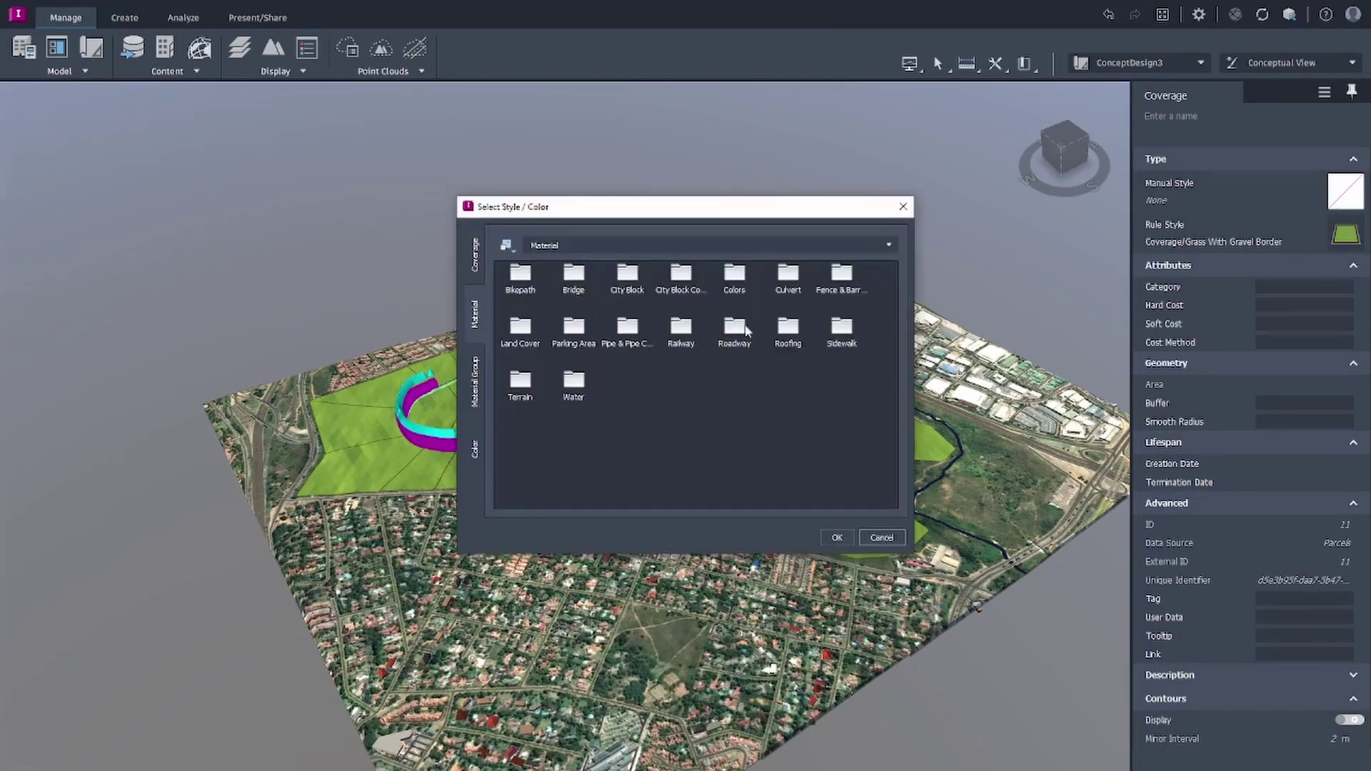
double_click(736, 329)
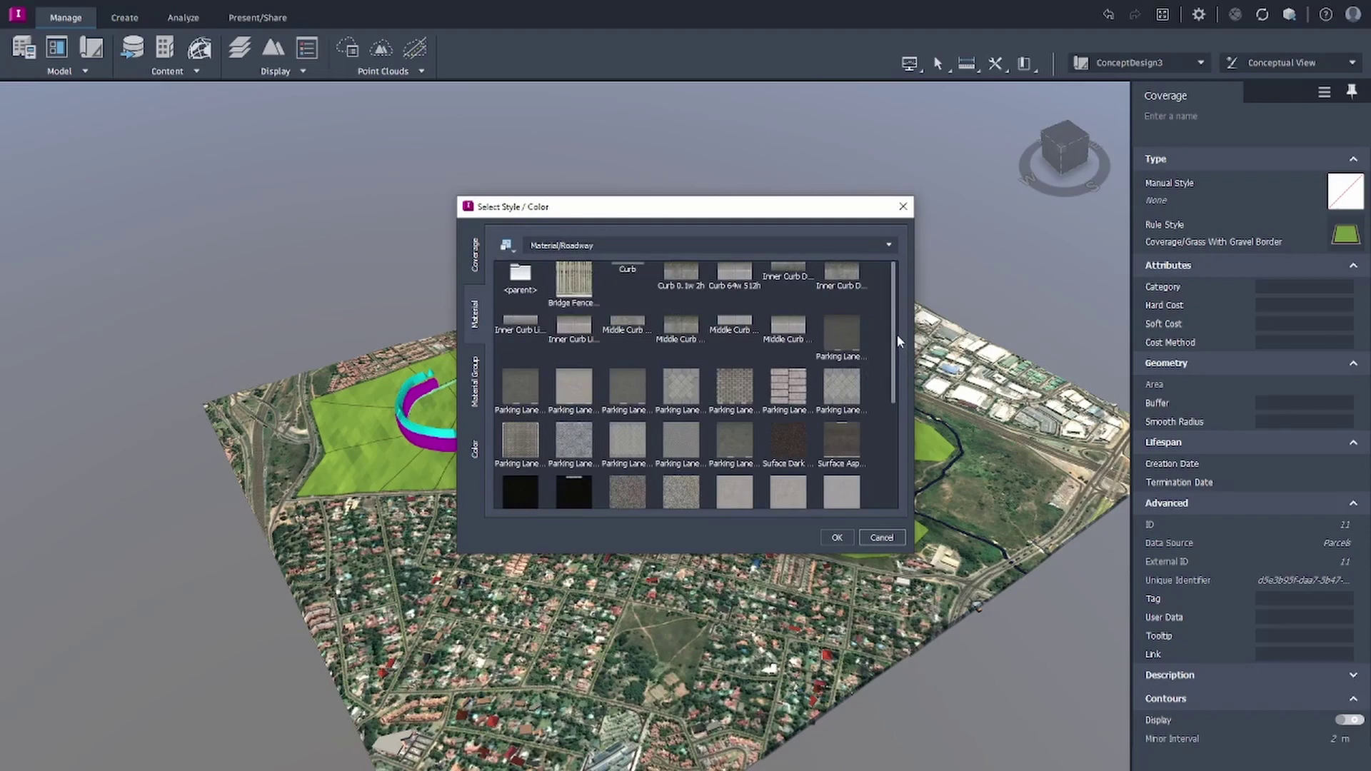
left_click_drag(894, 330, 882, 445)
scroll(882, 444, "down", 1)
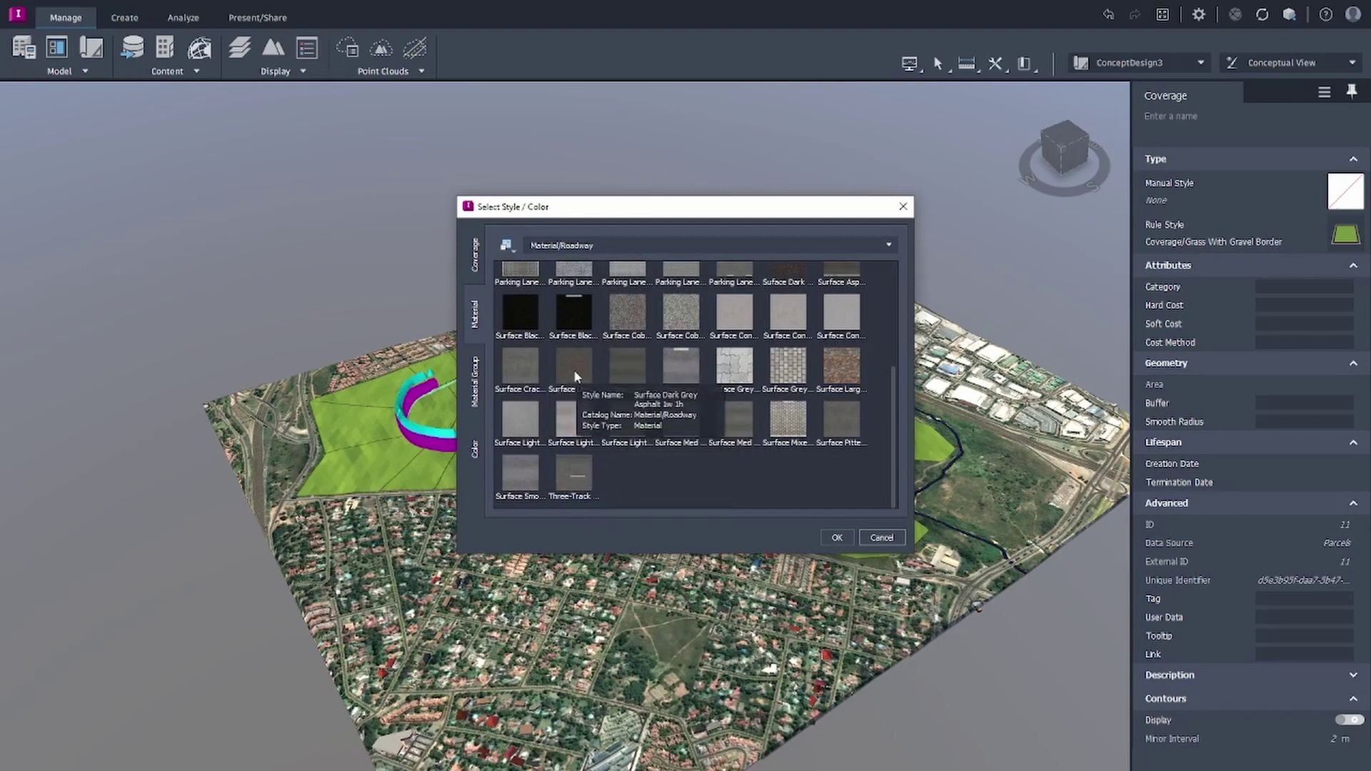
left_click(679, 370)
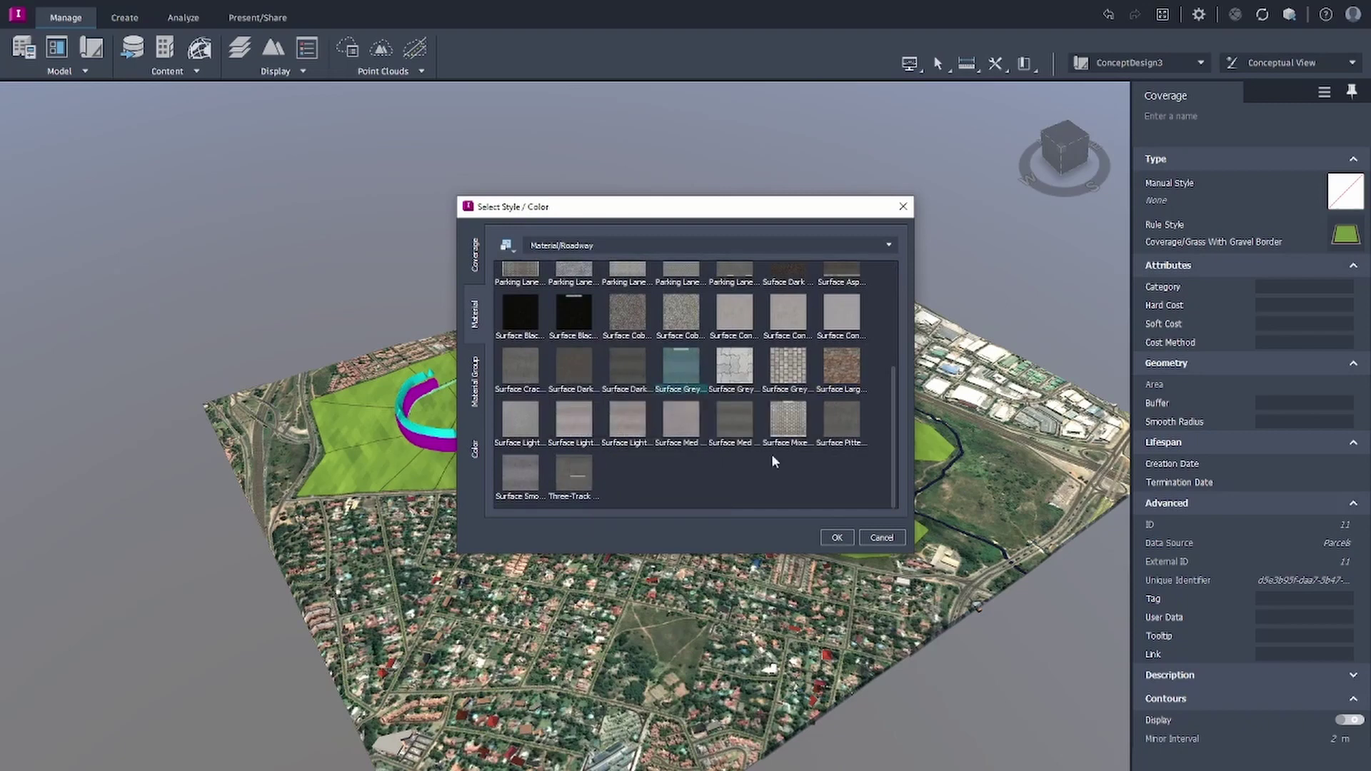
left_click(837, 538)
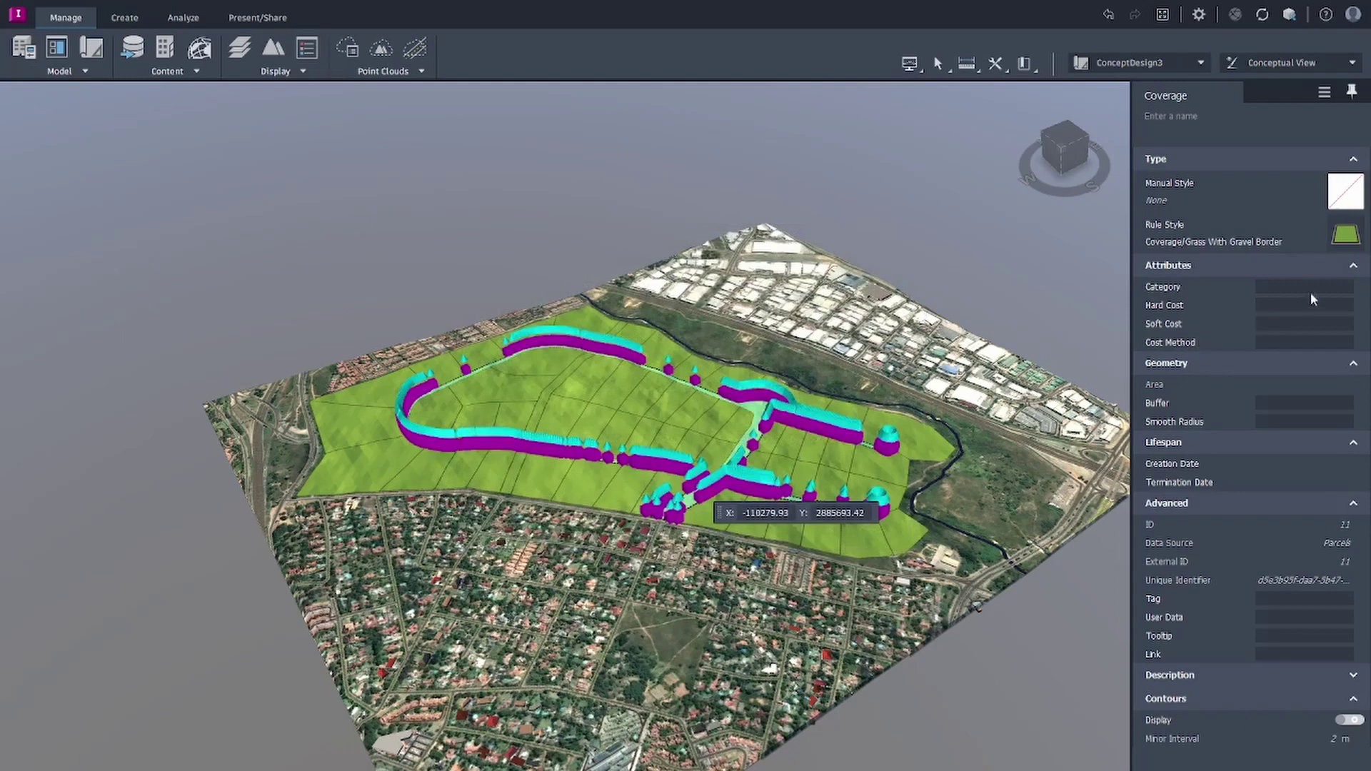
left_click(1348, 237)
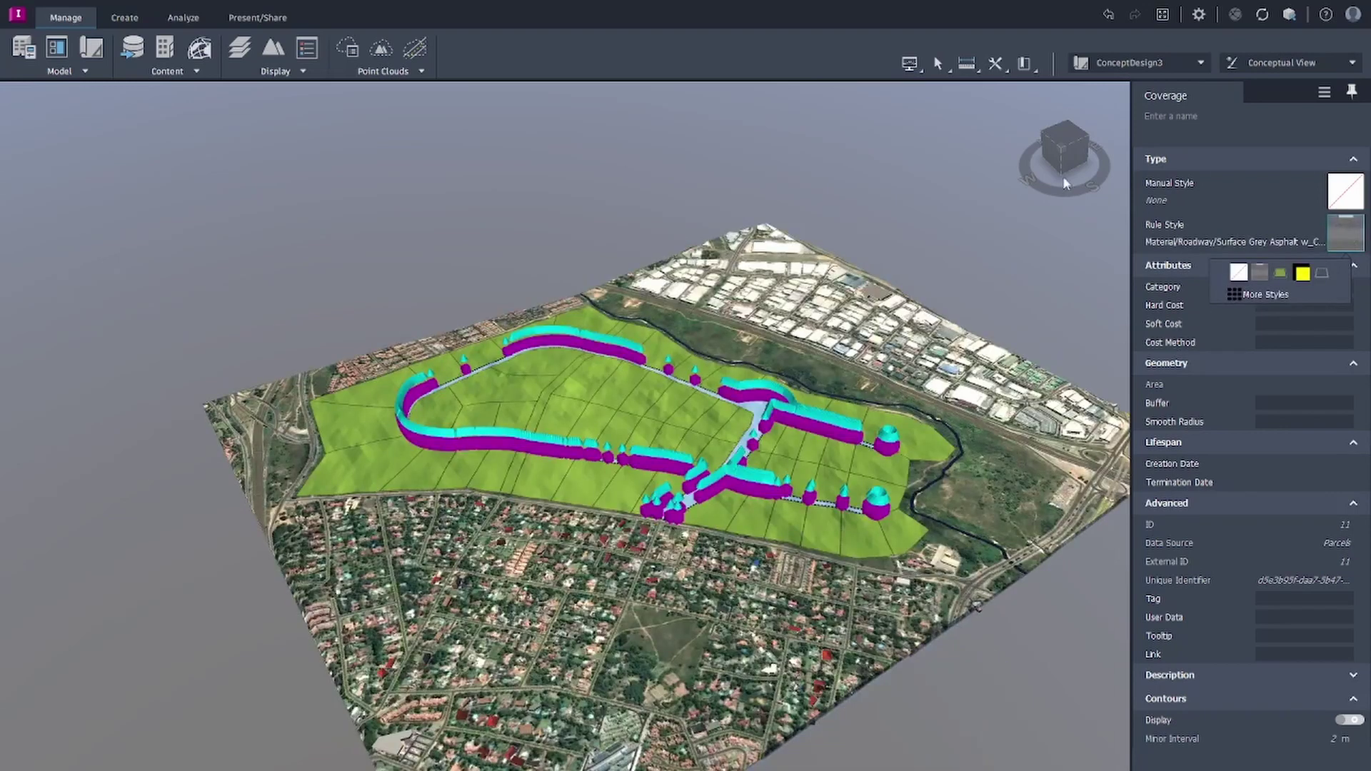
left_click(1008, 229)
left_click(1008, 230)
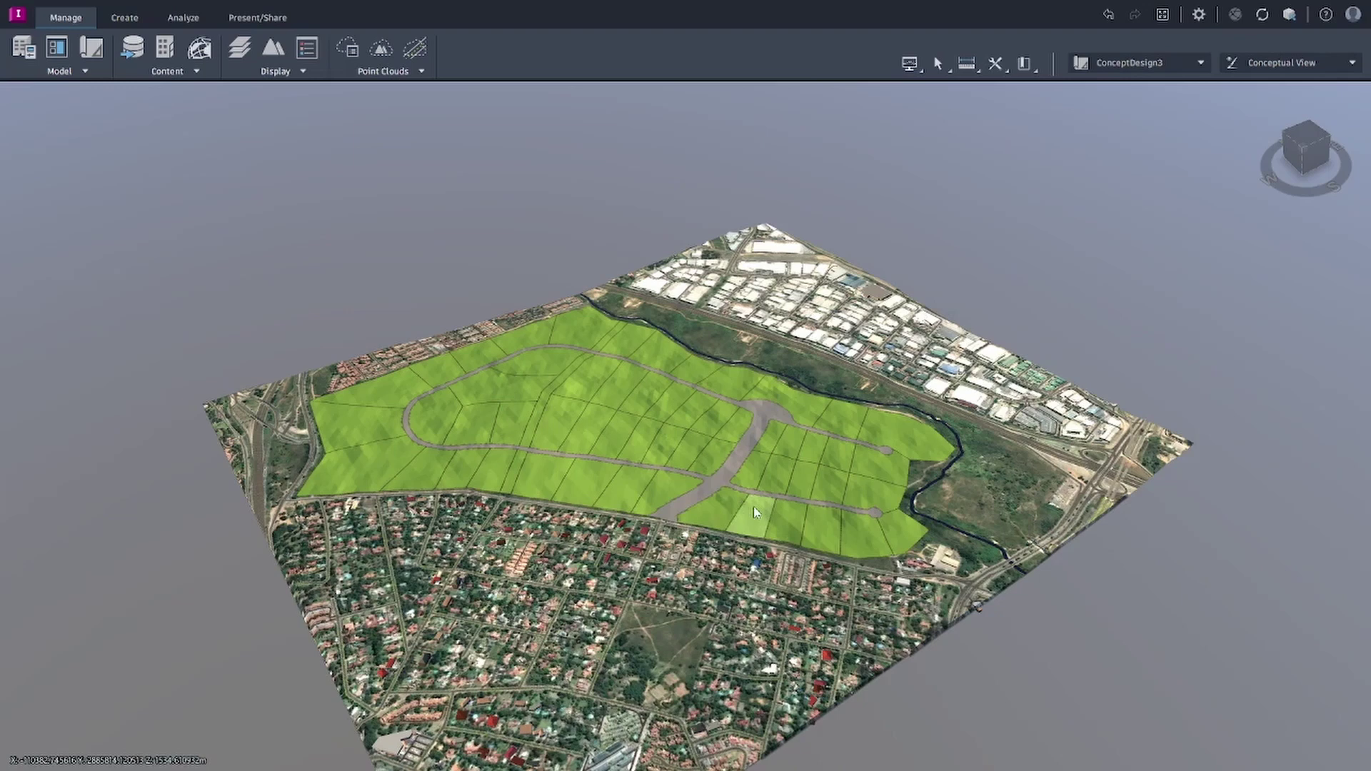
Give the first stream parcel the Water > Blue Water material from the style library.
double_click(510, 488)
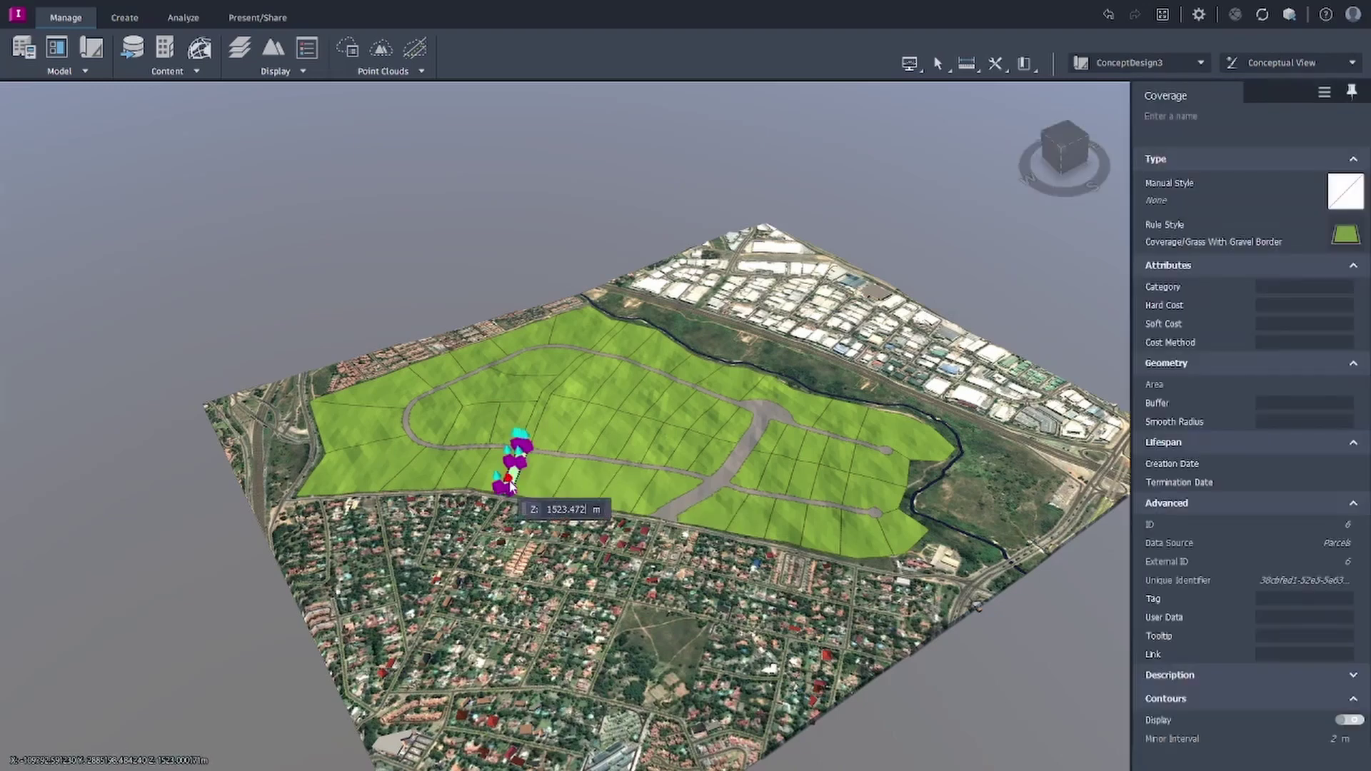
left_click(1345, 236)
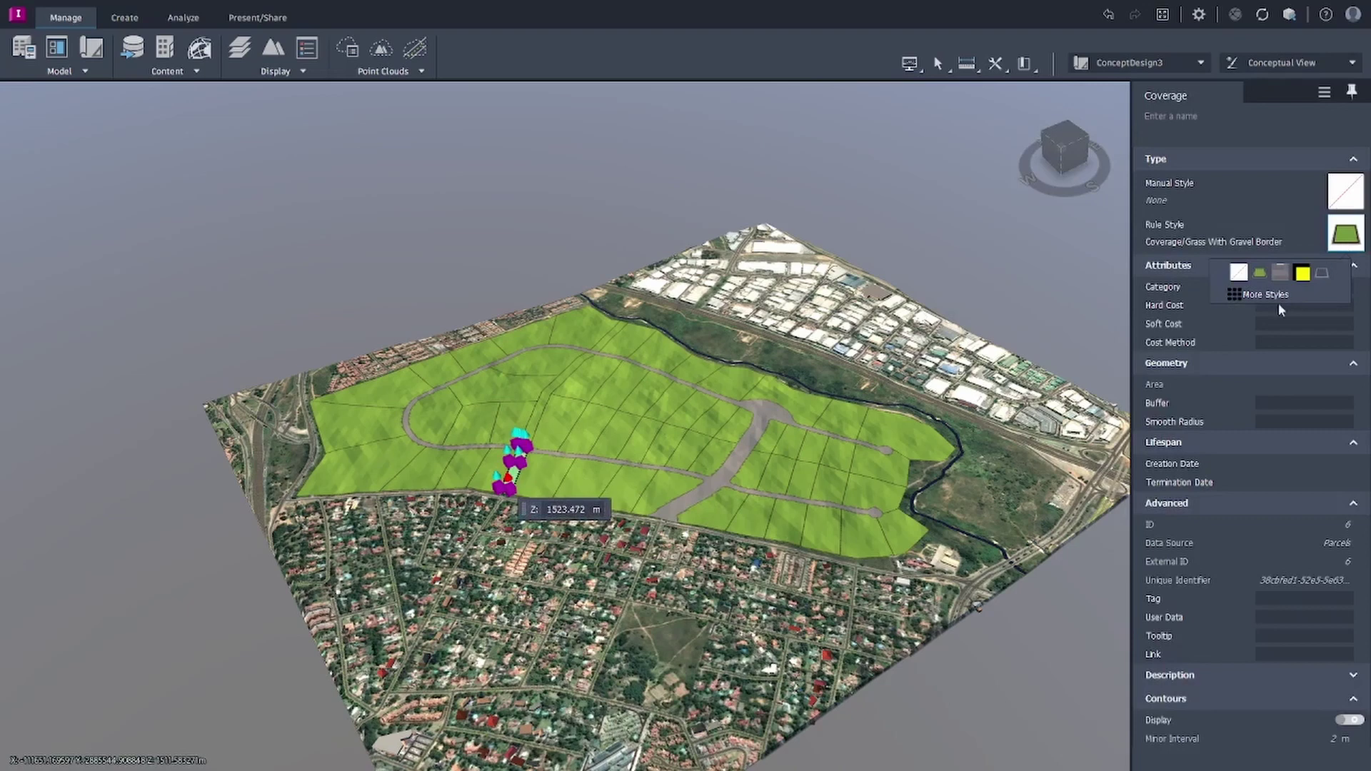
left_click(1267, 293)
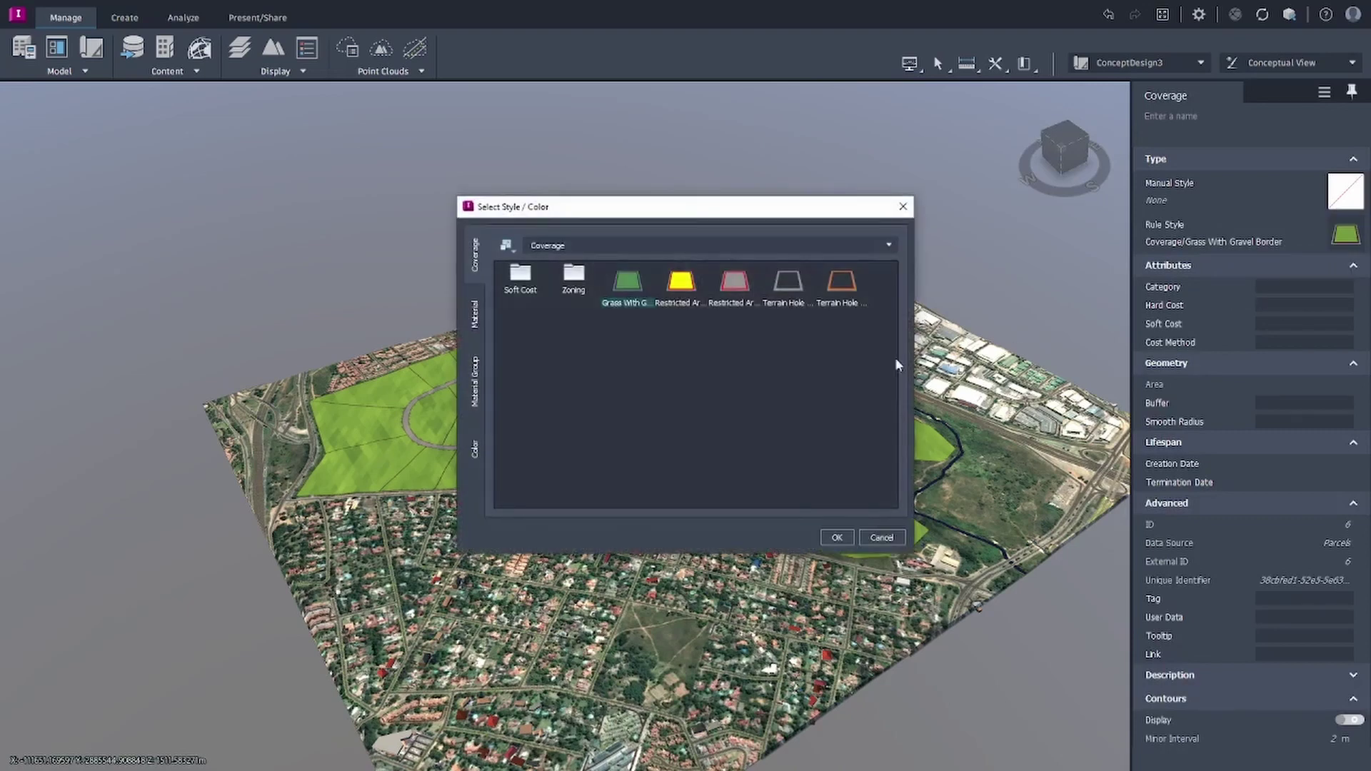
left_click(476, 314)
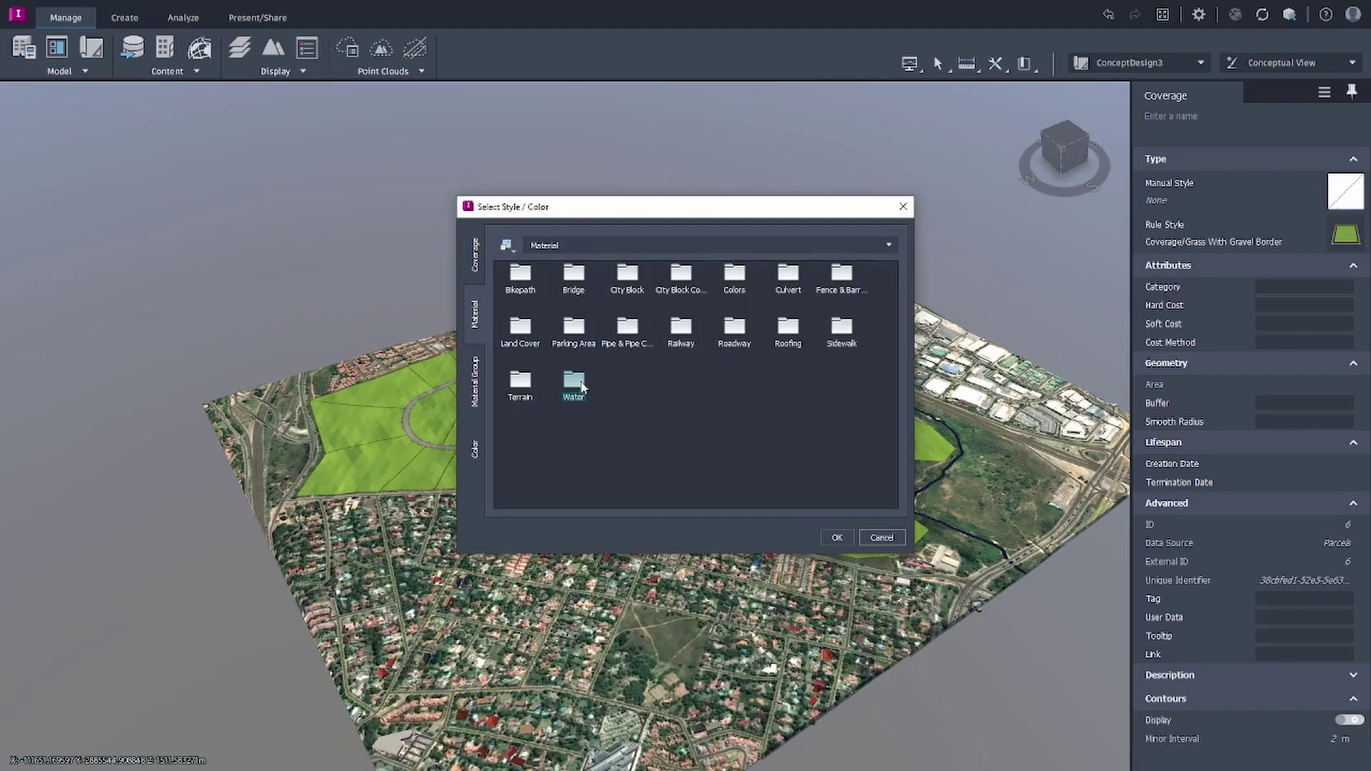
double_click(582, 387)
left_click(592, 293)
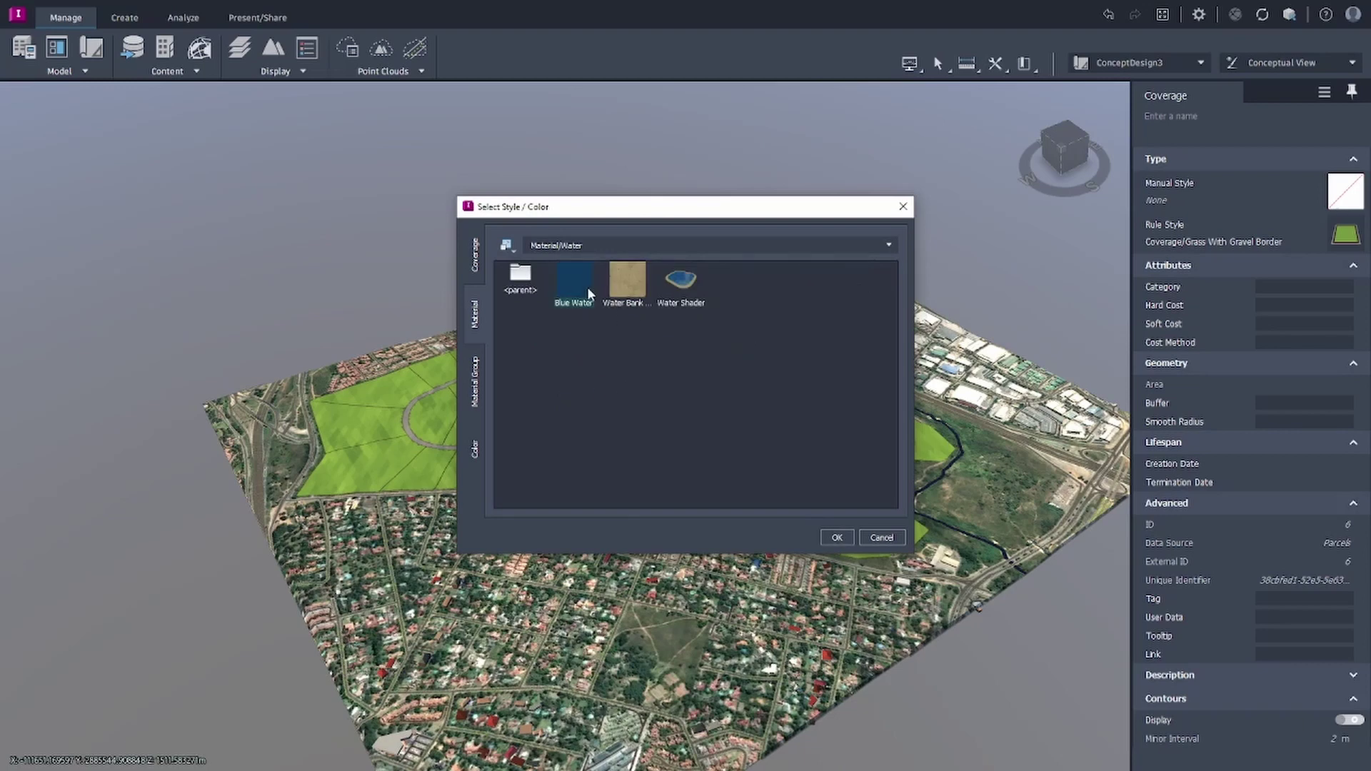
left_click(837, 538)
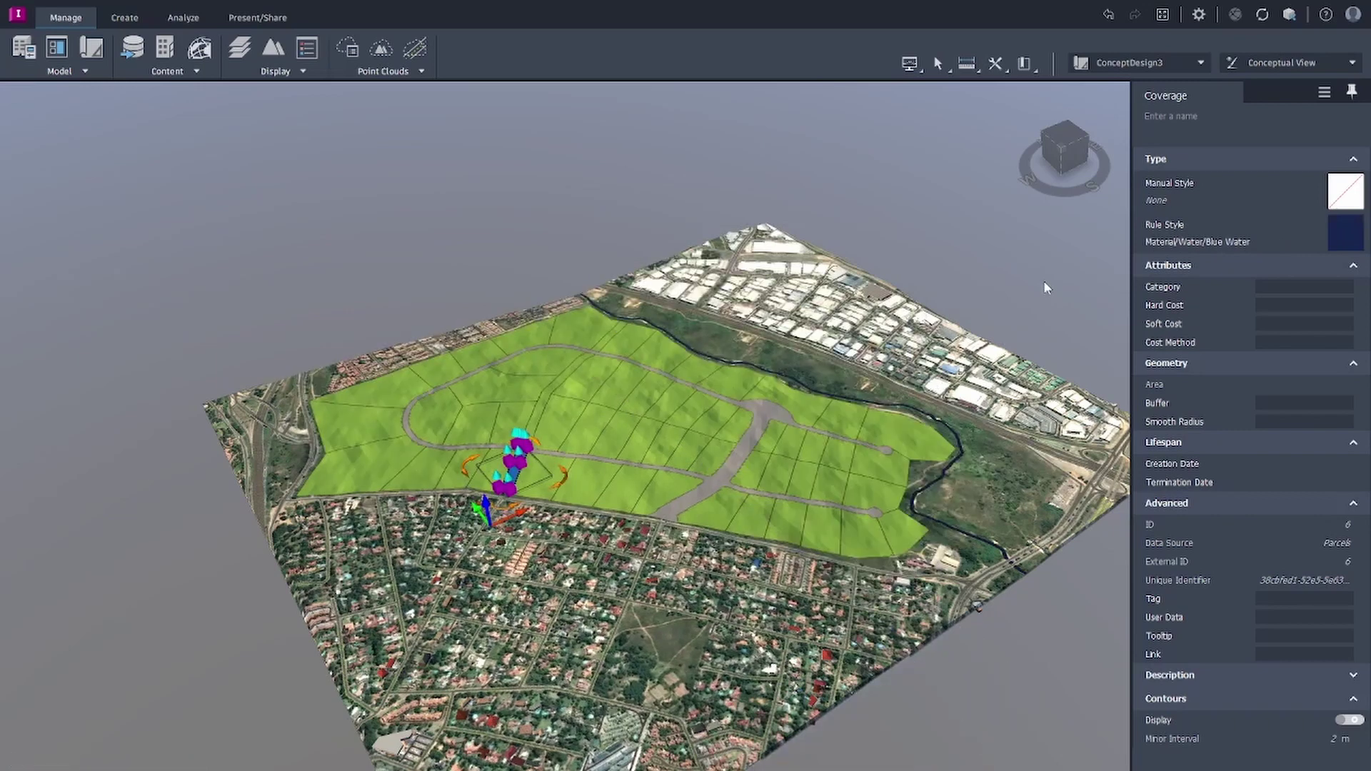
left_click(1045, 287)
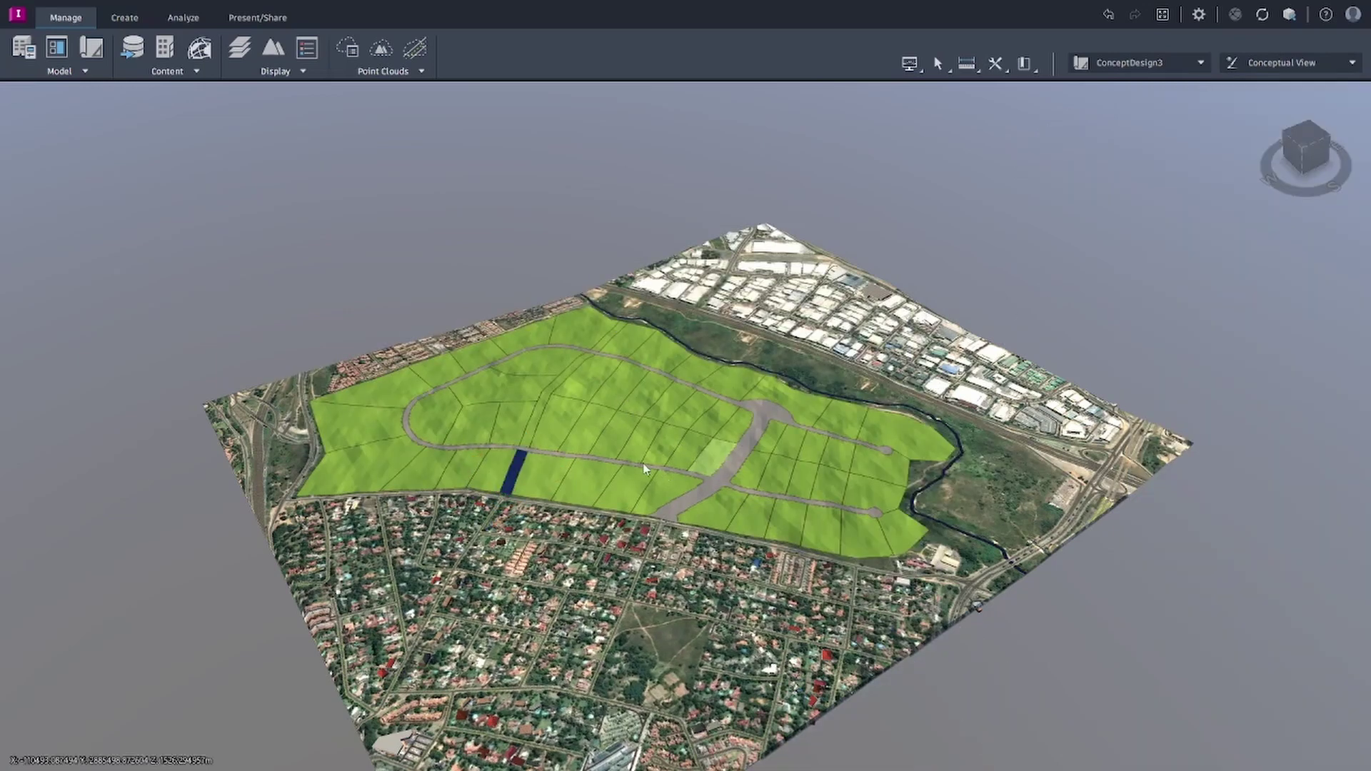
Apply the navy Blue Water swatch to the remaining two stream stretches.
left_click(530, 434)
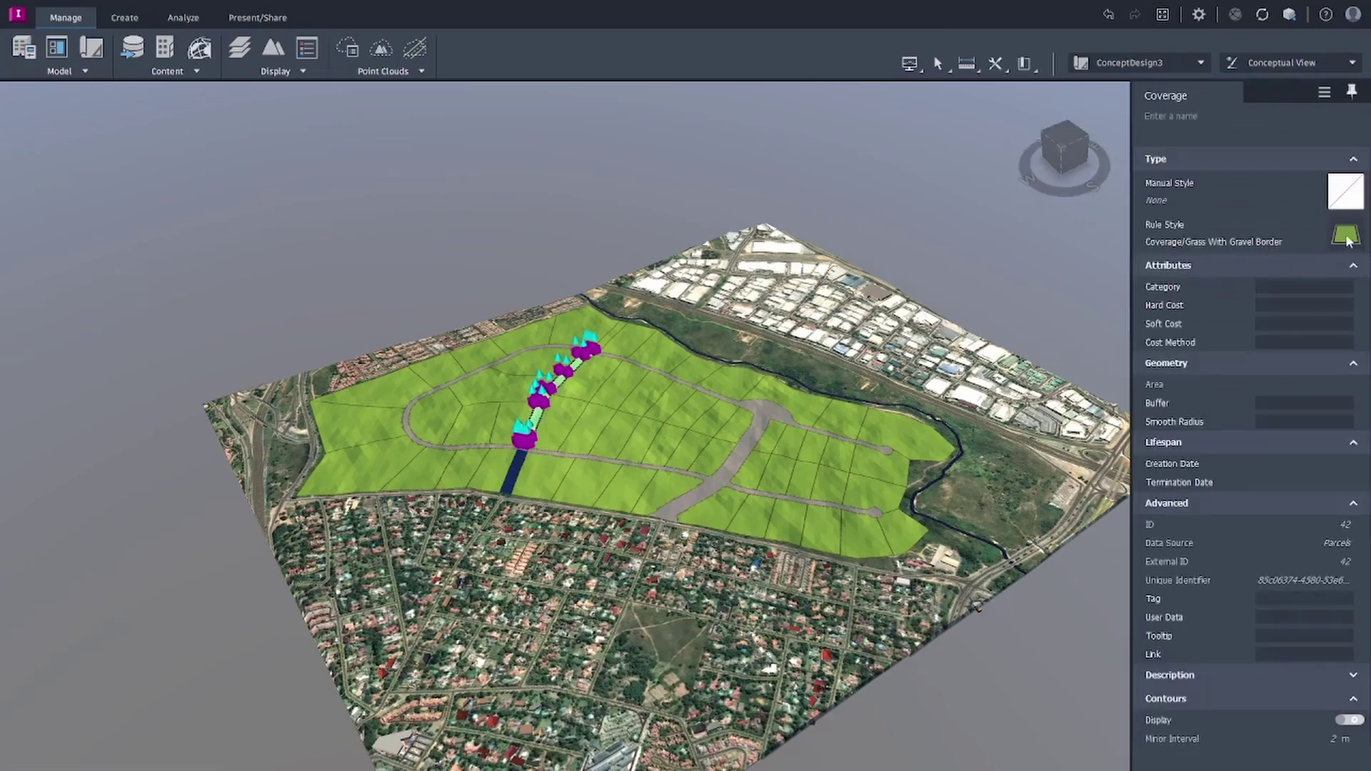
left_click(1347, 238)
left_click(1283, 281)
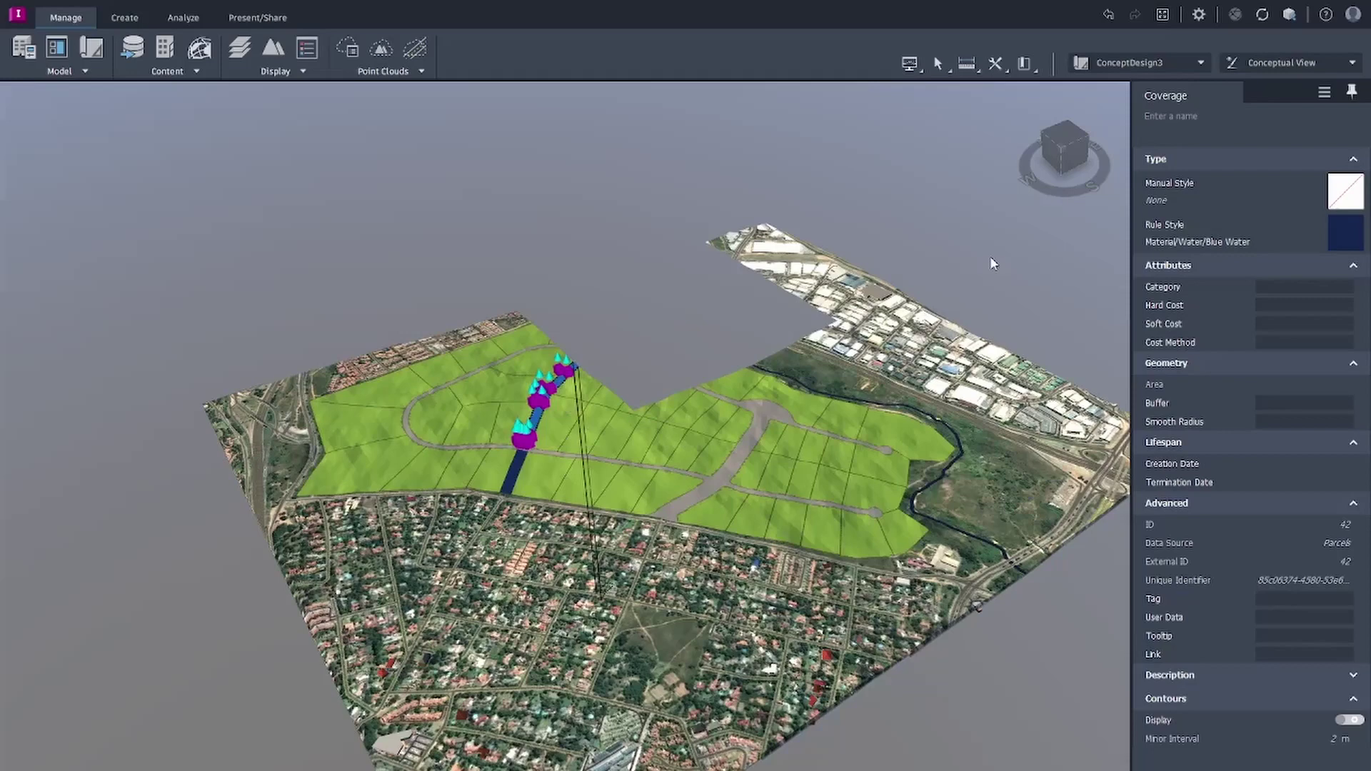
left_click(991, 261)
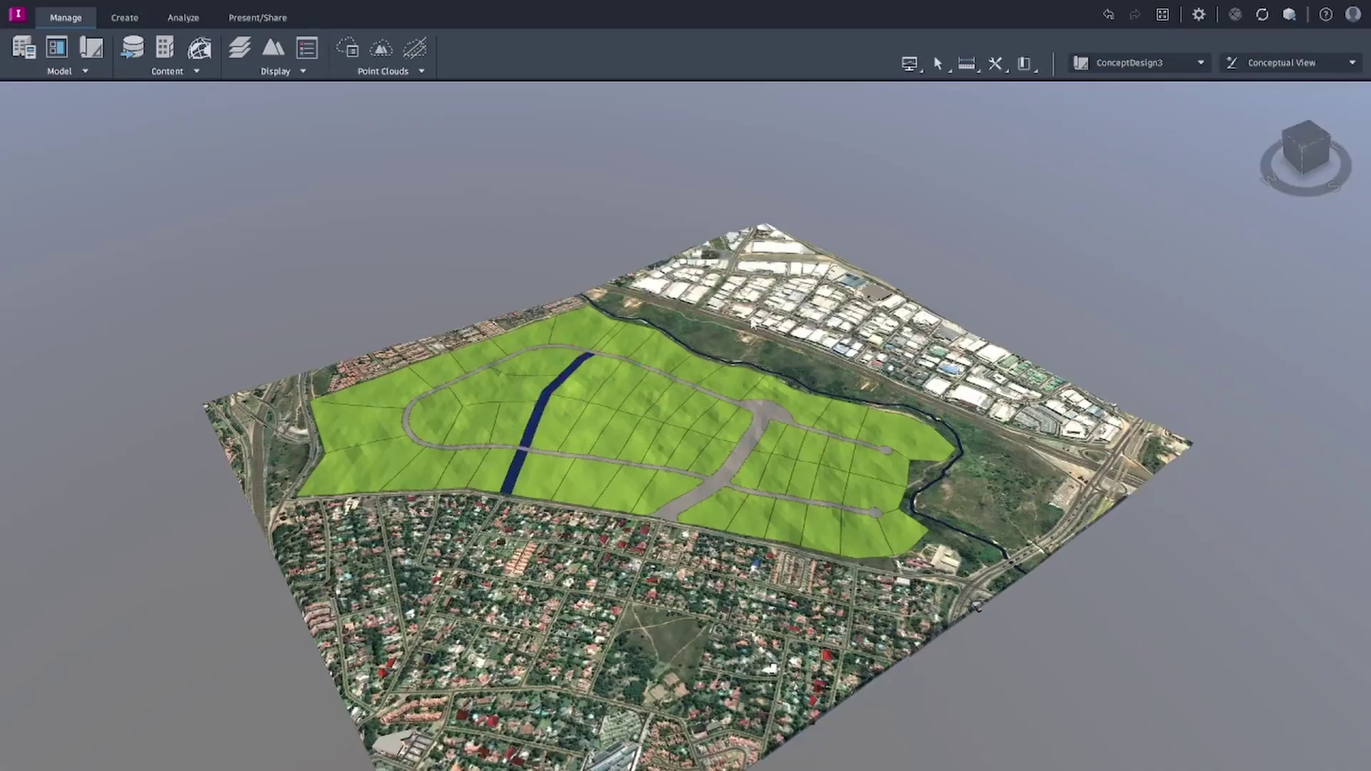
left_click(614, 336)
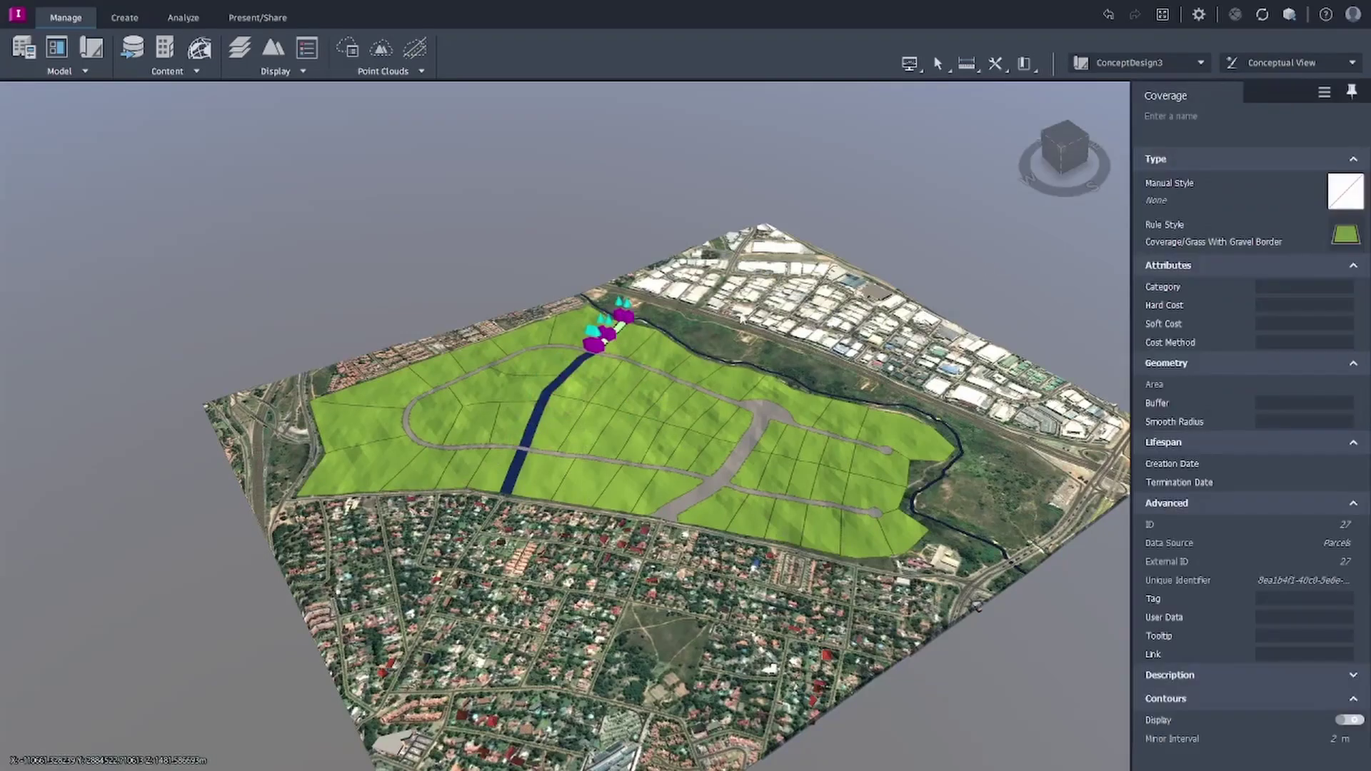
left_click(1351, 242)
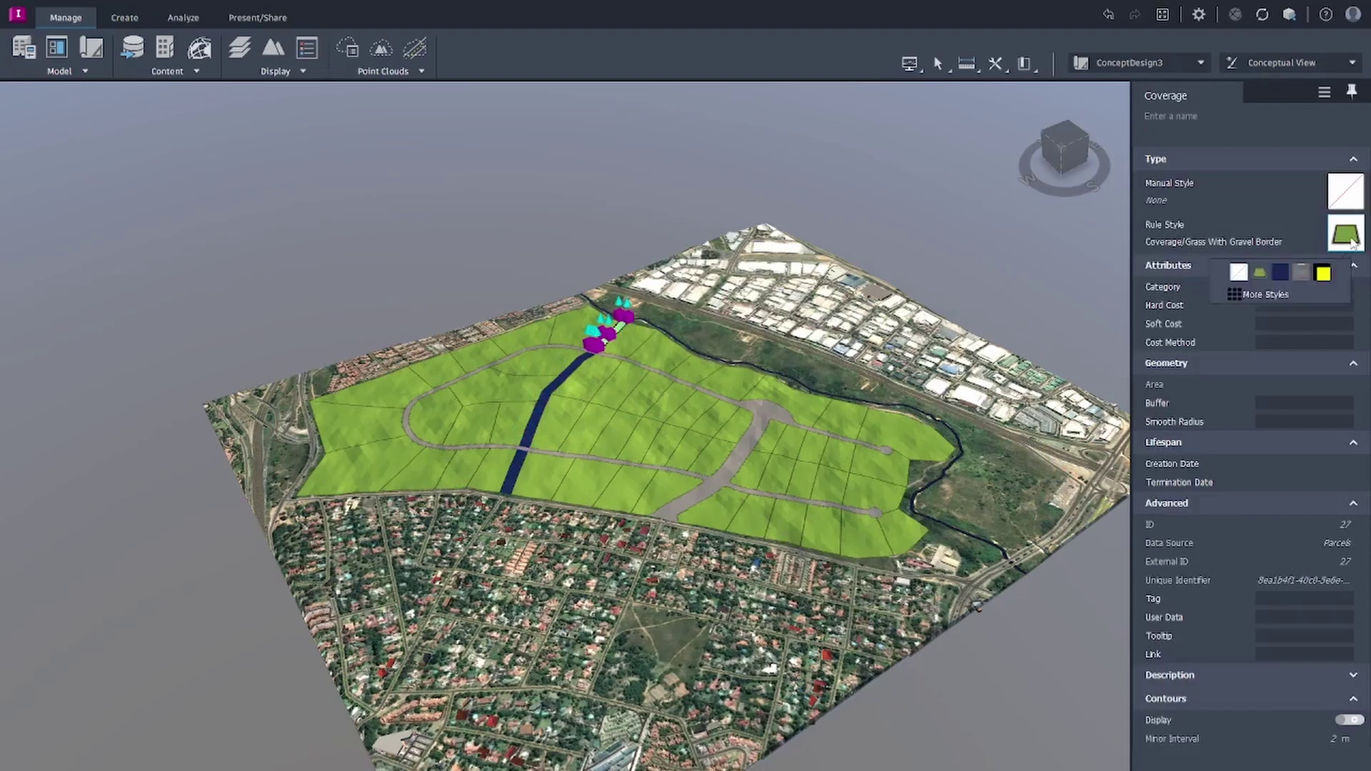
left_click(1280, 271)
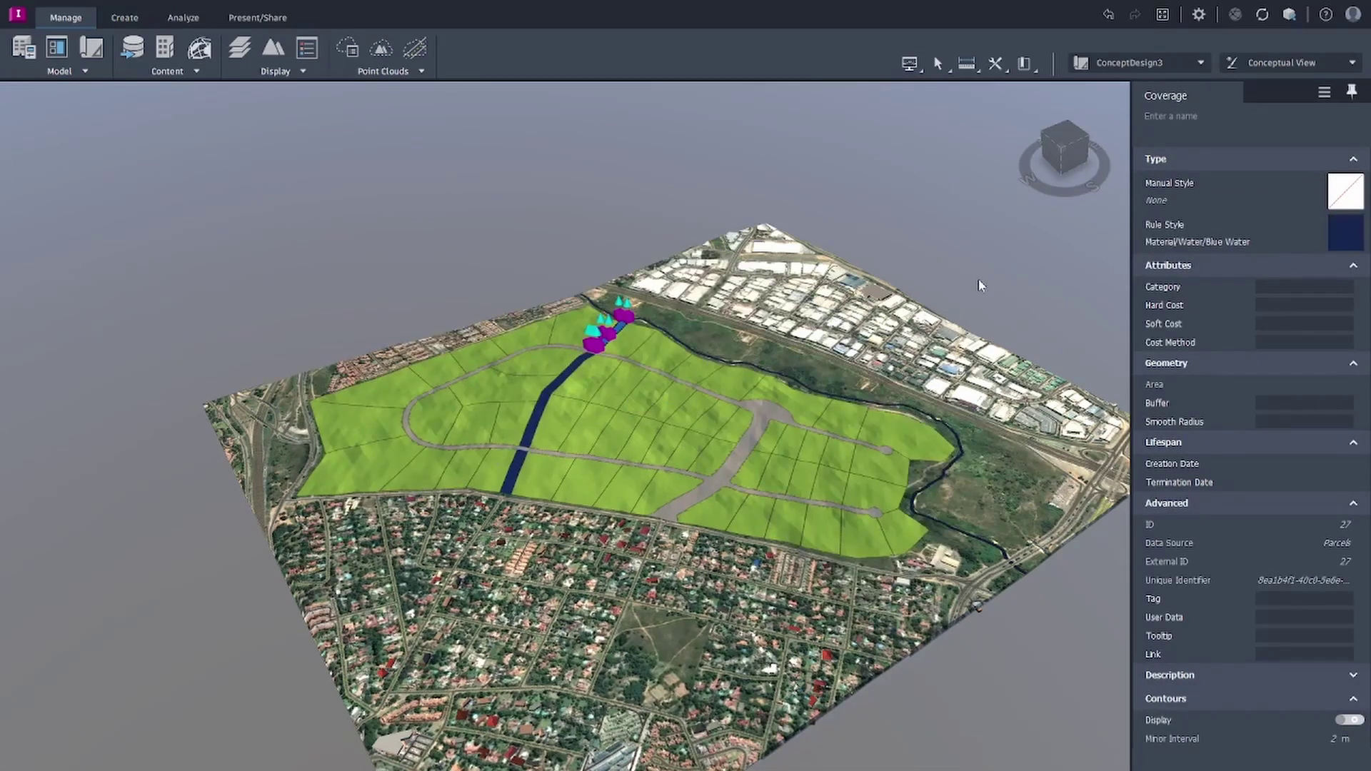
left_click(980, 285)
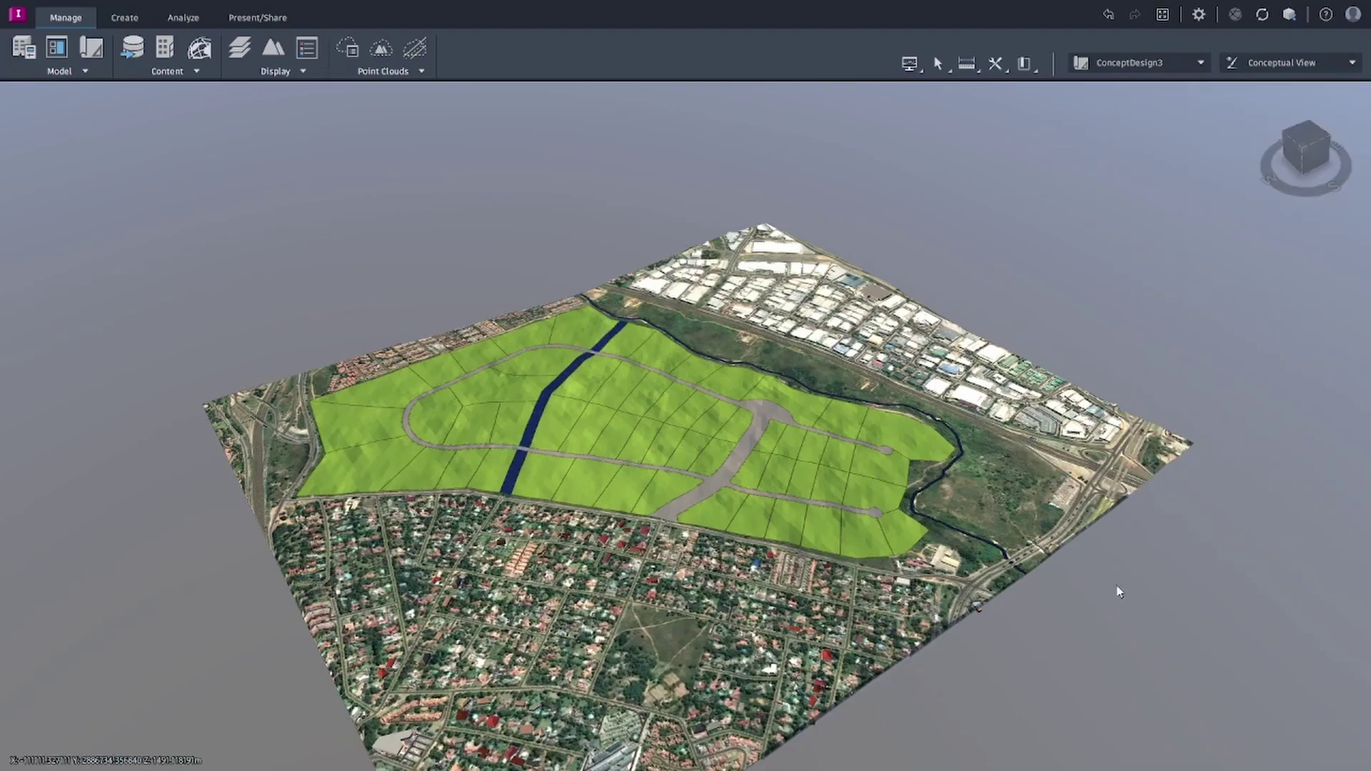
Orbit and zoom in for a close-up view along the parcels.
middle_click_drag(1109, 567, 1126, 599, "shift")
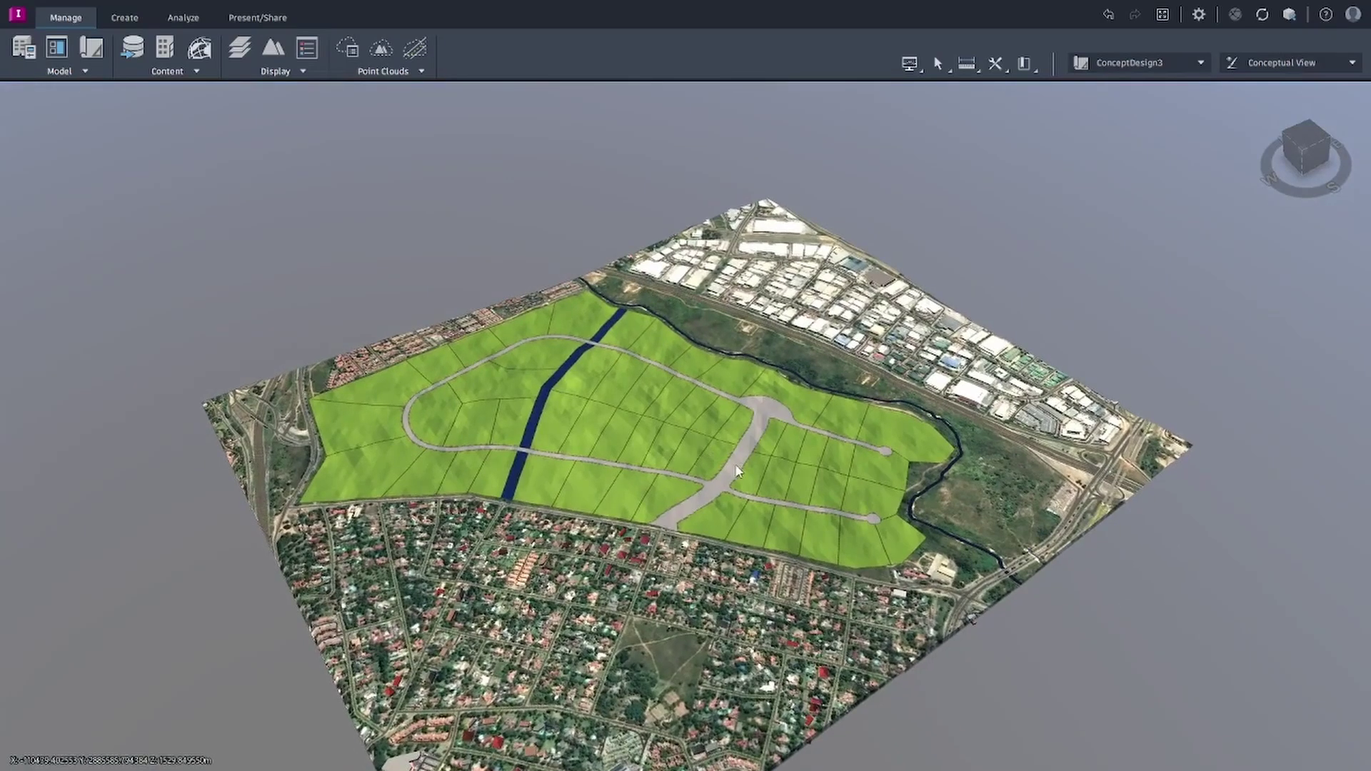
scroll(750, 473, "up", 3)
scroll(752, 472, "up", 1)
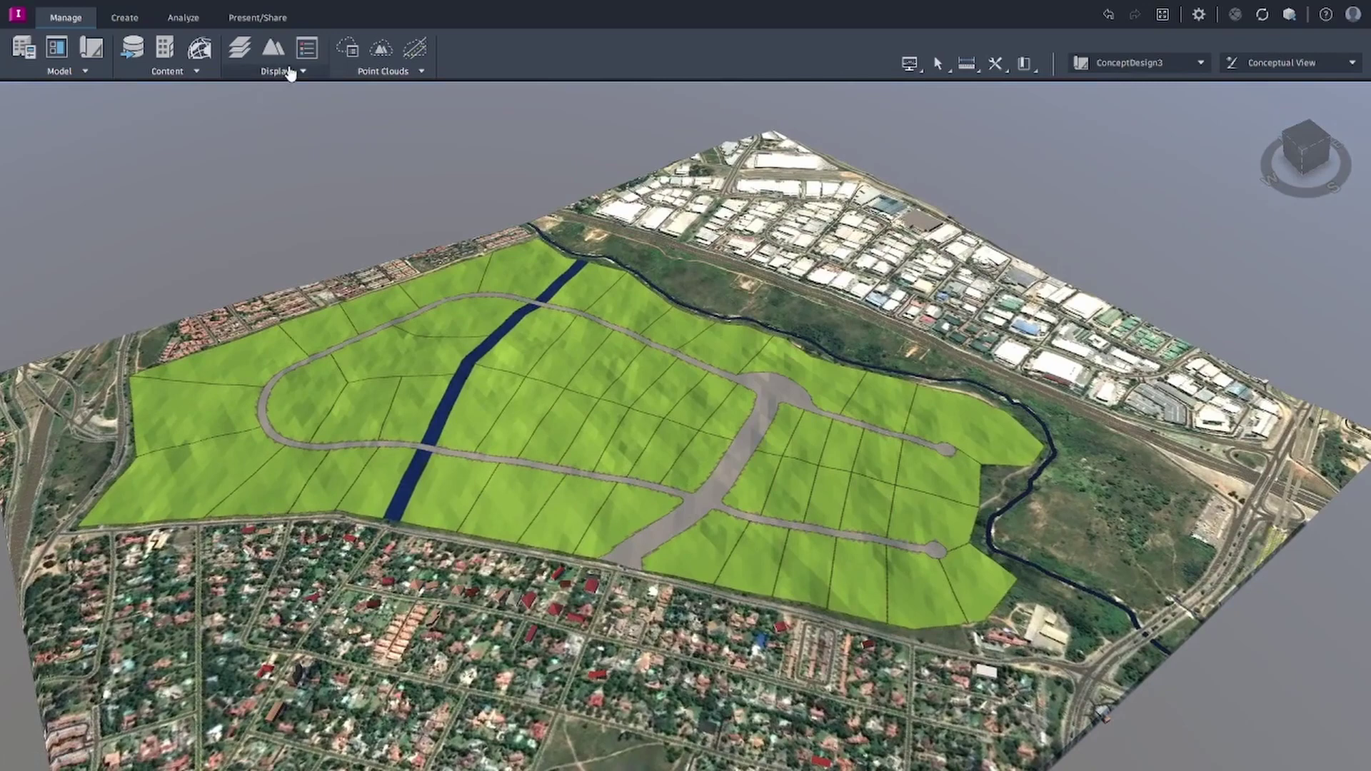
Start an environment Row of Trees with Spruce Tree as the draw style.
left_click(126, 22)
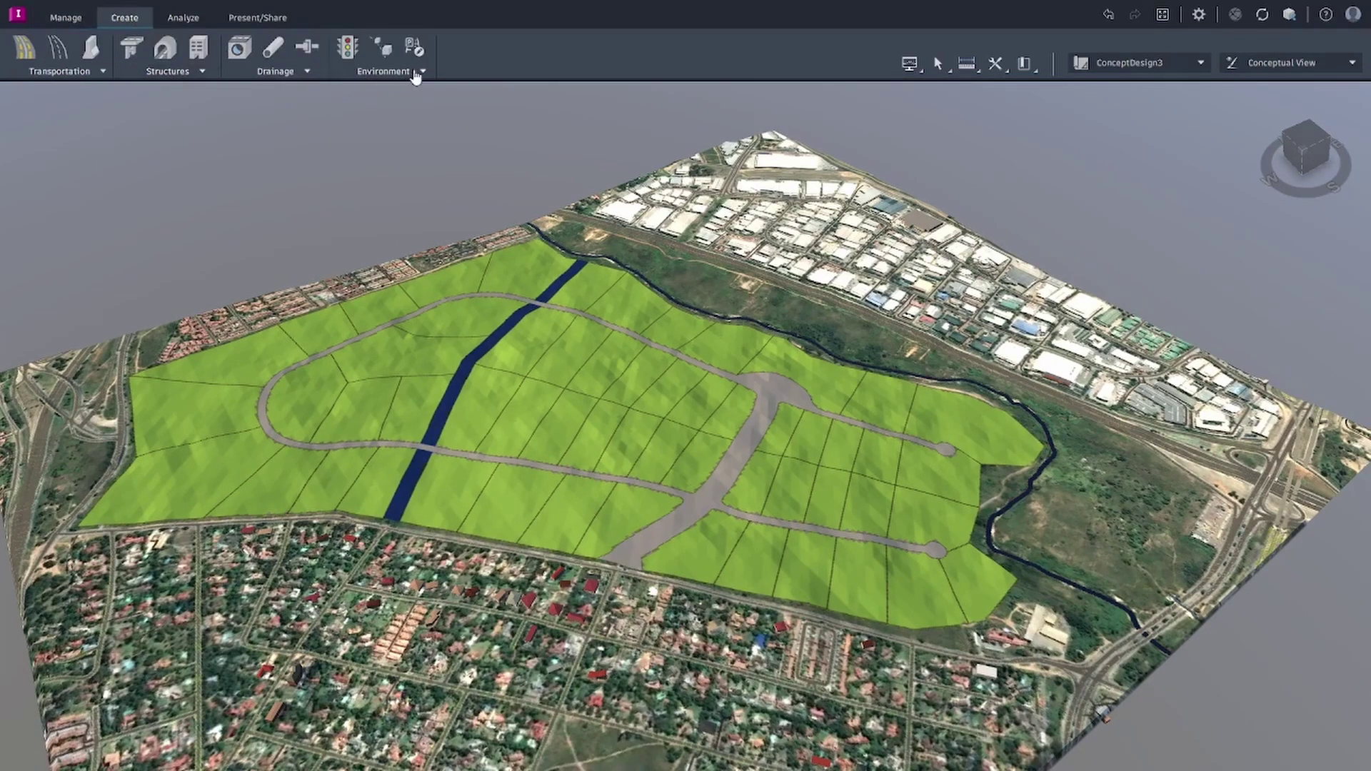
left_click(420, 72)
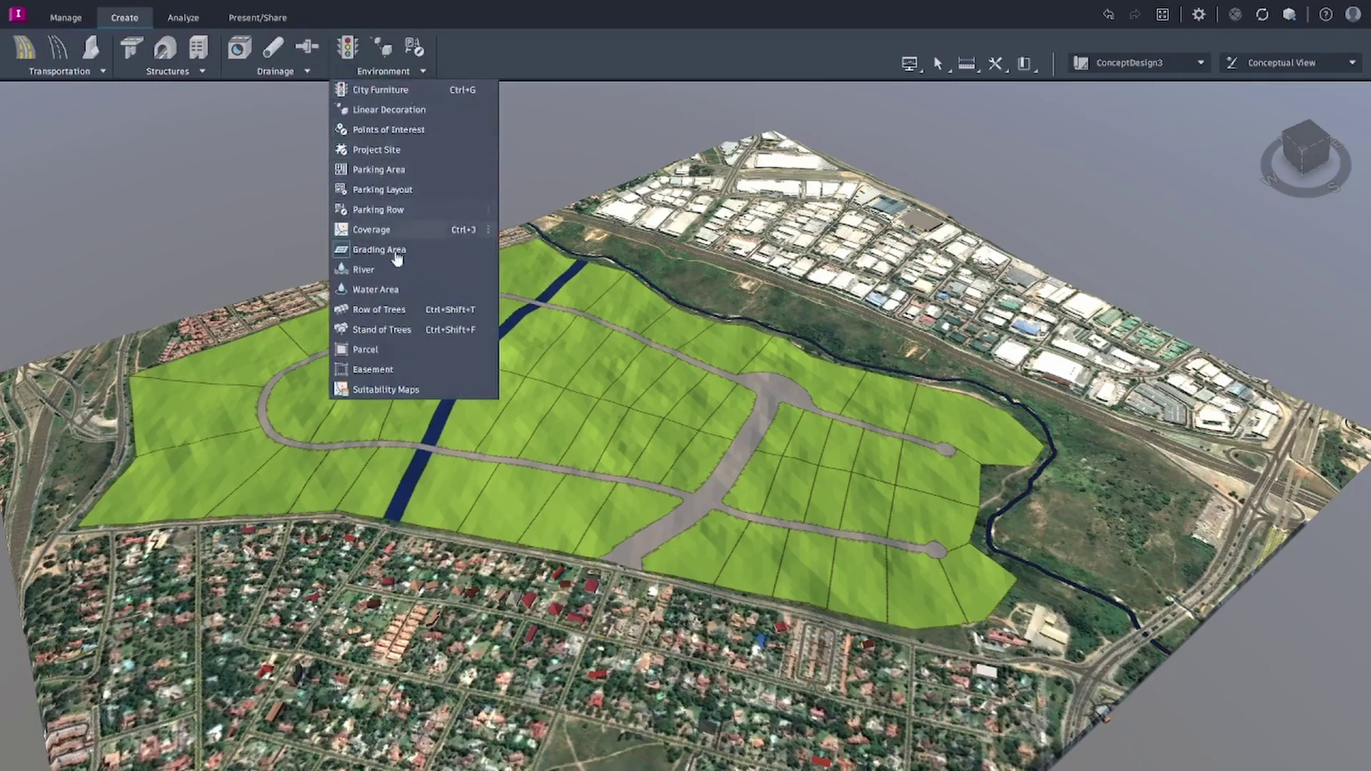
left_click(379, 311)
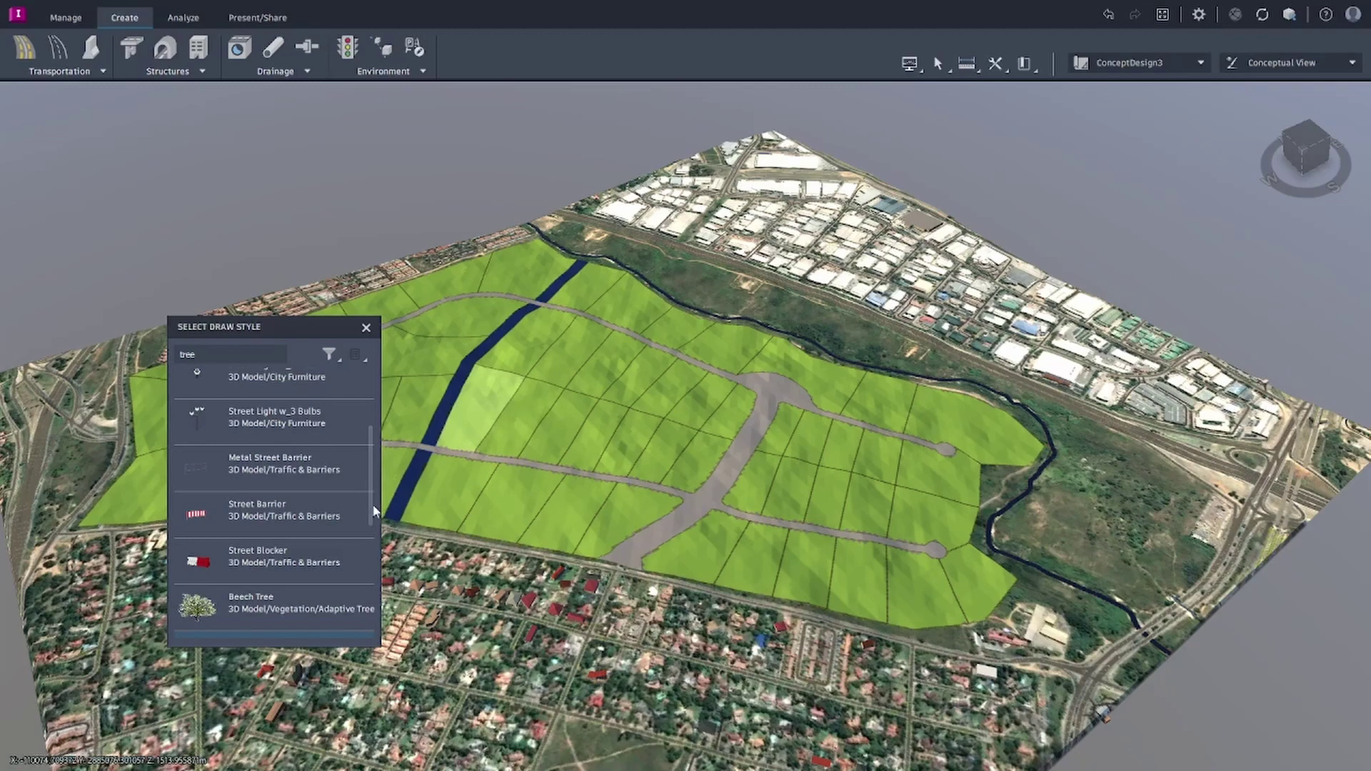
scroll(372, 510, "down", 4)
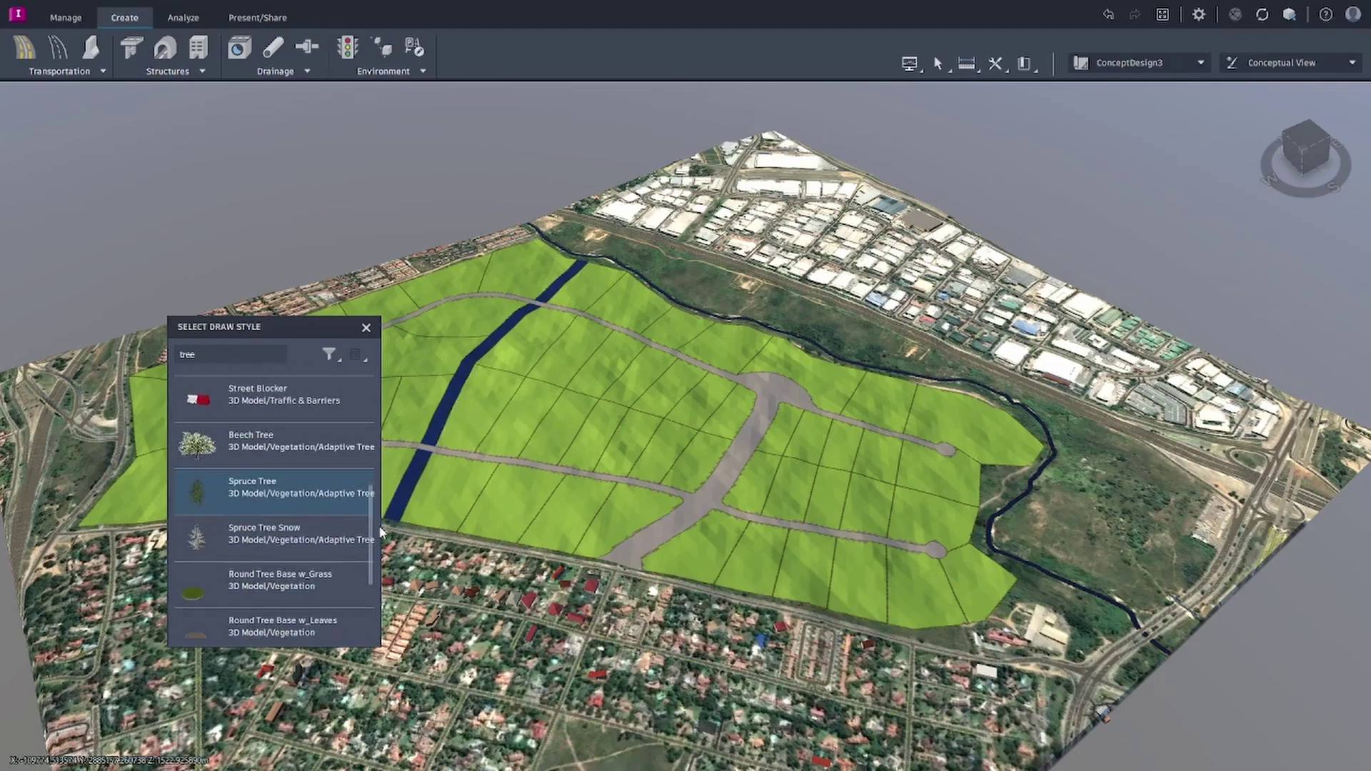
scroll(379, 525, "down", 1)
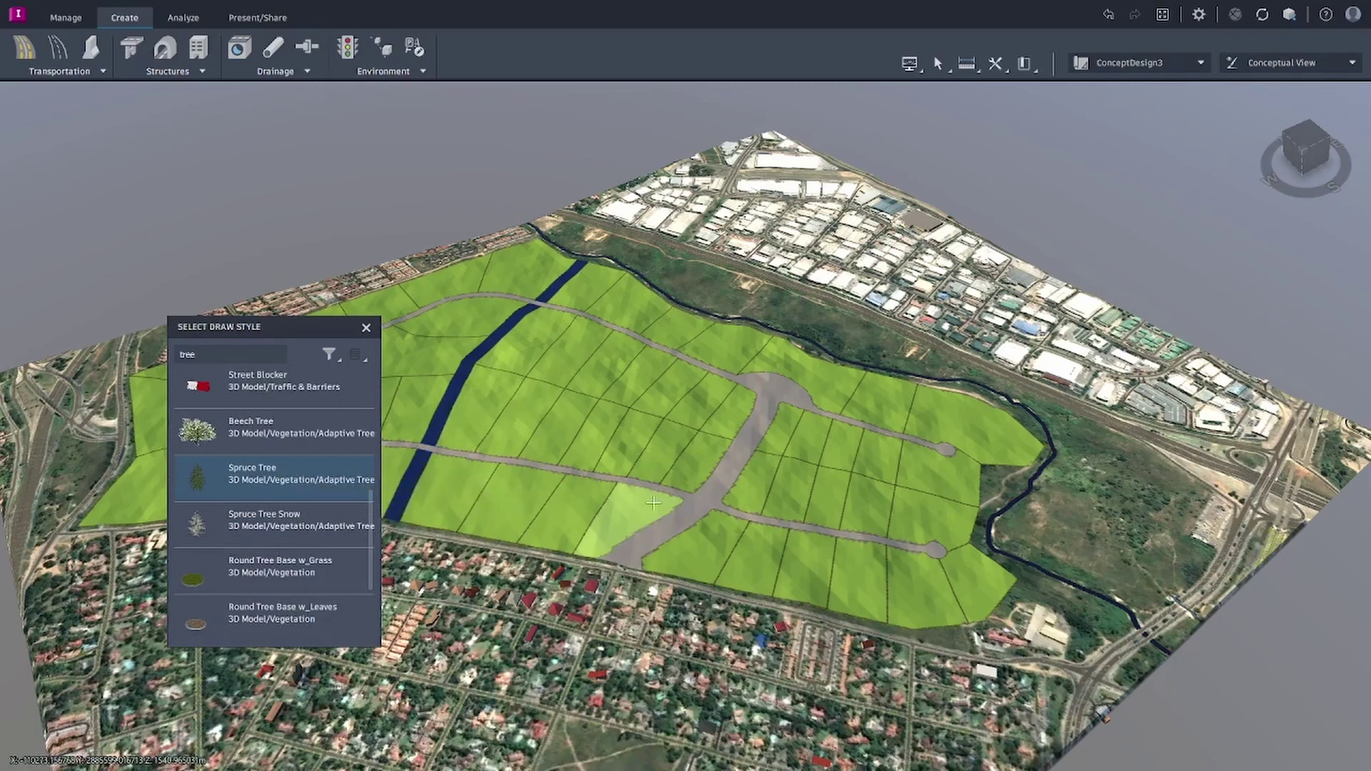
scroll(608, 490, "up", 2)
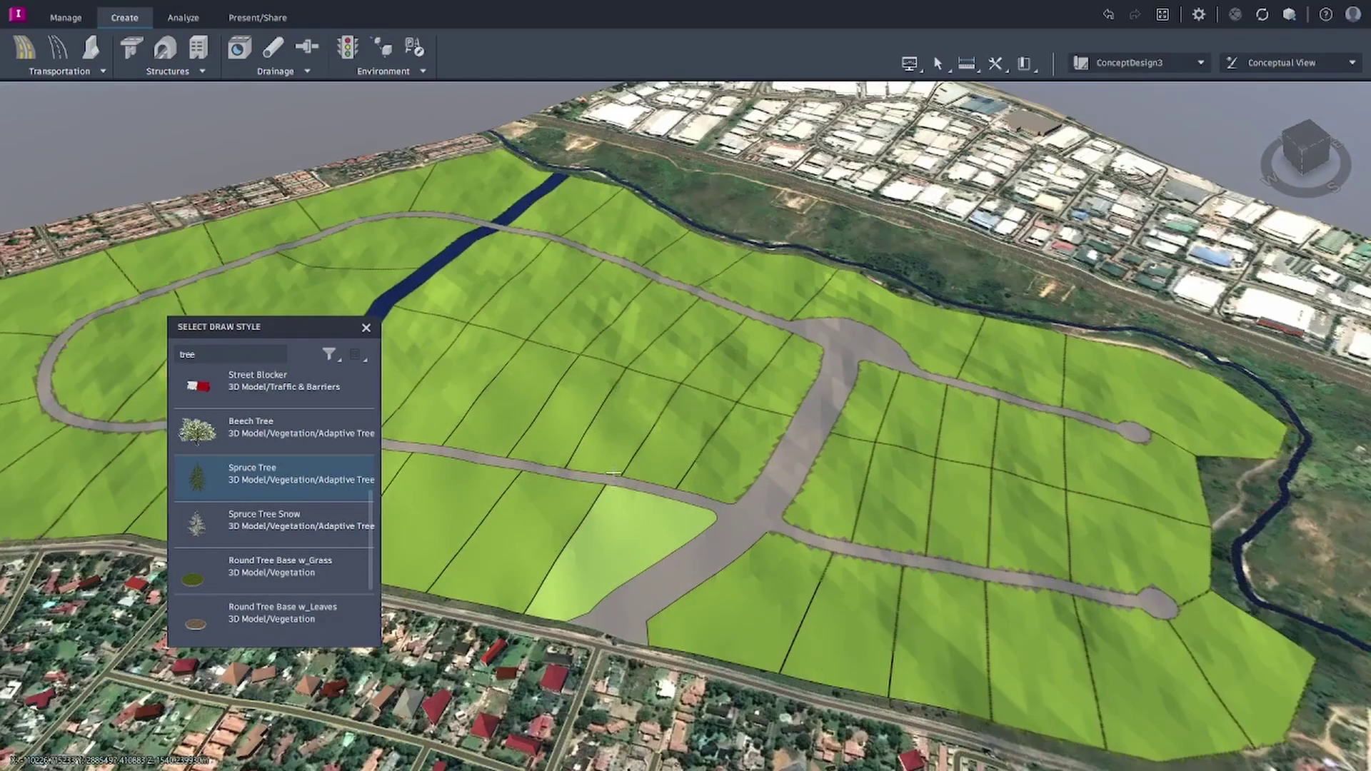
scroll(608, 490, "up", 3)
scroll(621, 486, "up", 1)
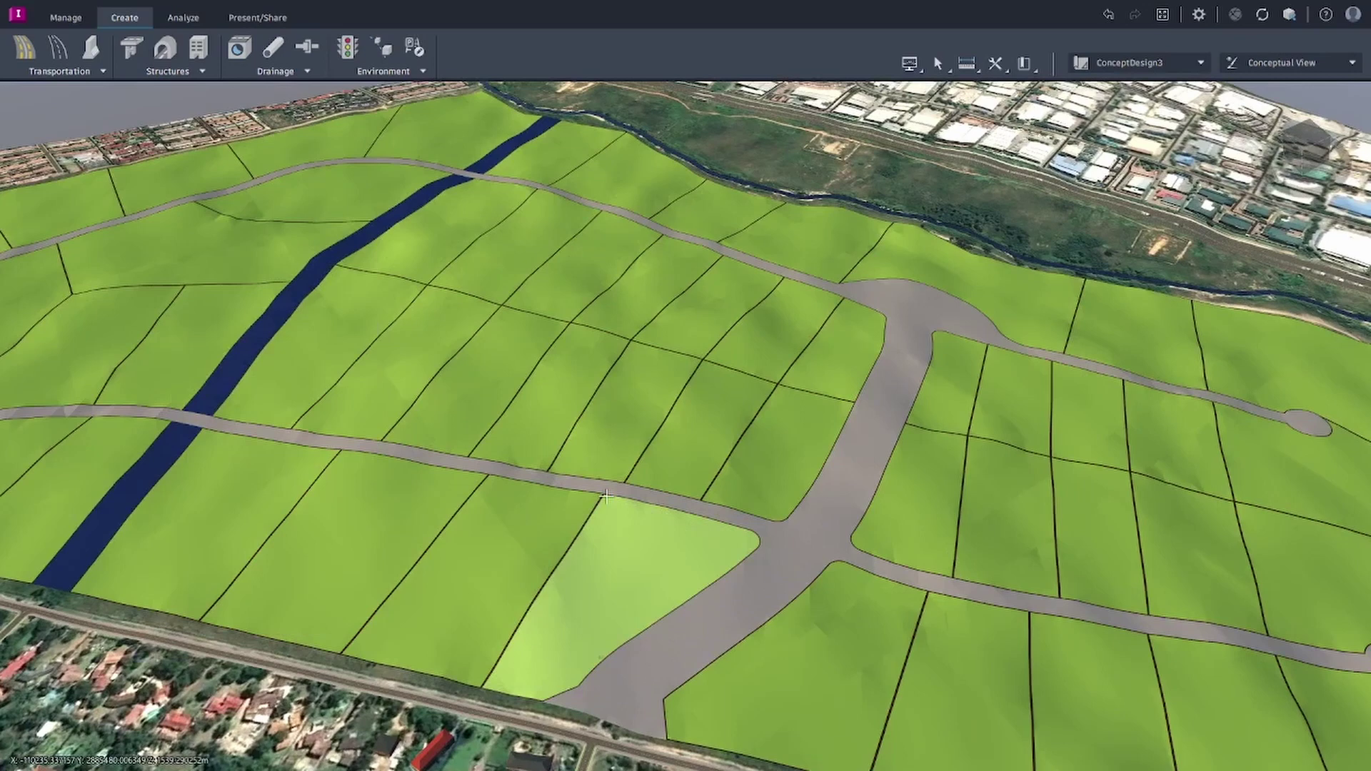
Plant spruces along the lower road and on both sides of the stream nearby.
left_click(606, 495)
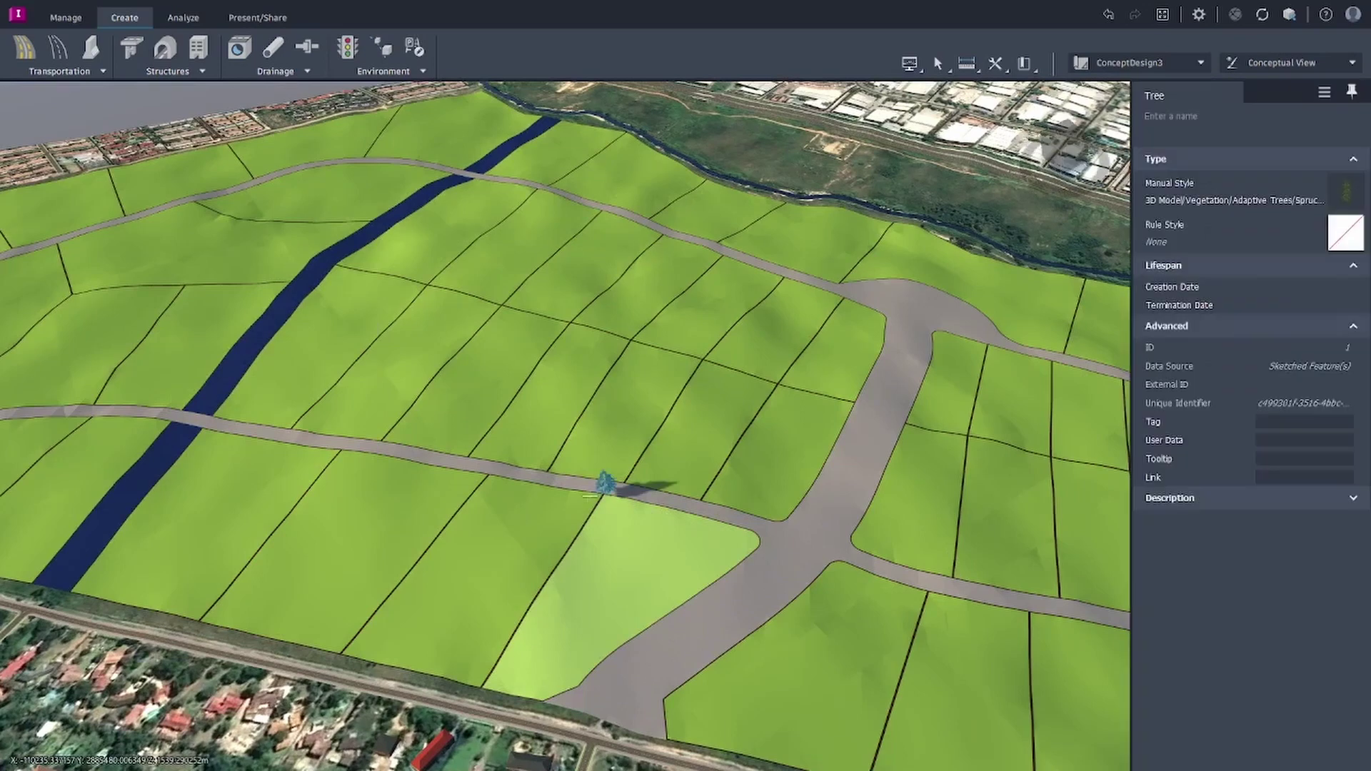
left_click(477, 468)
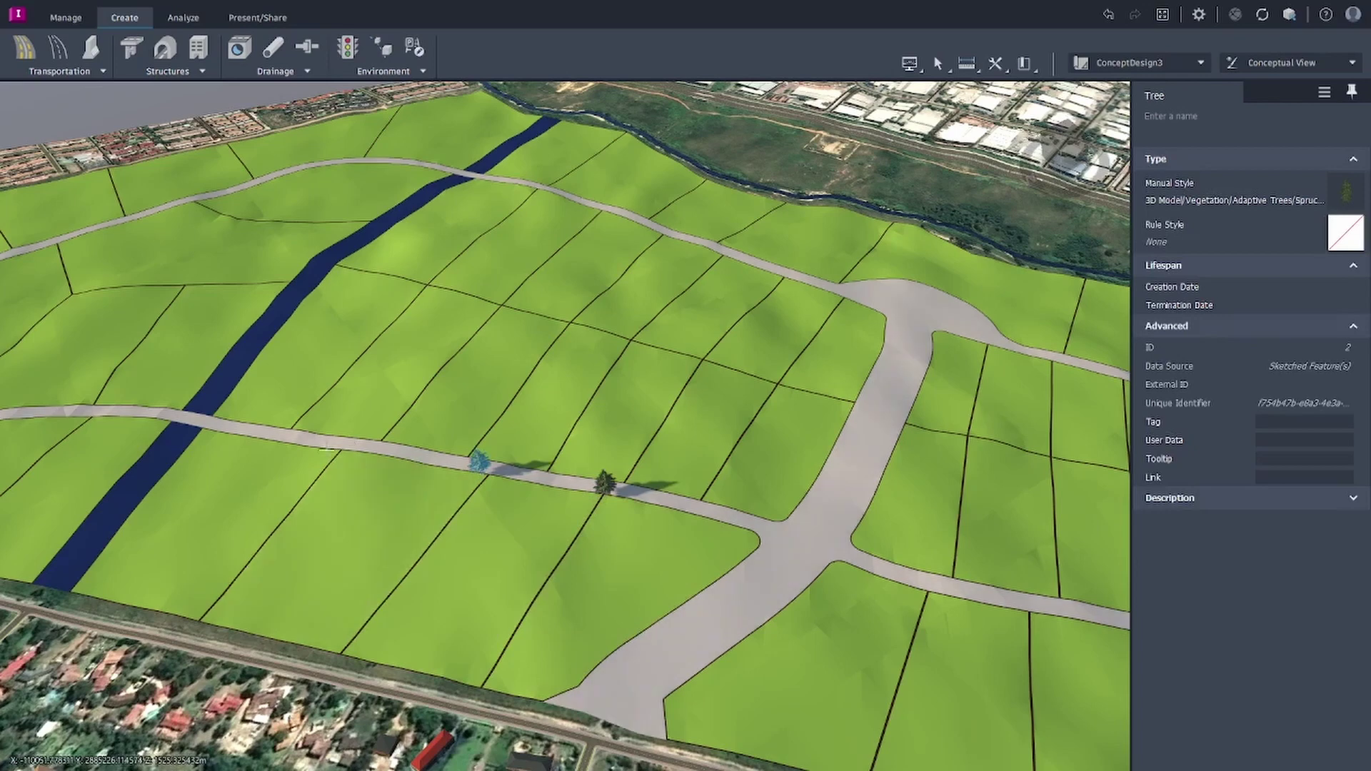
left_click(331, 451)
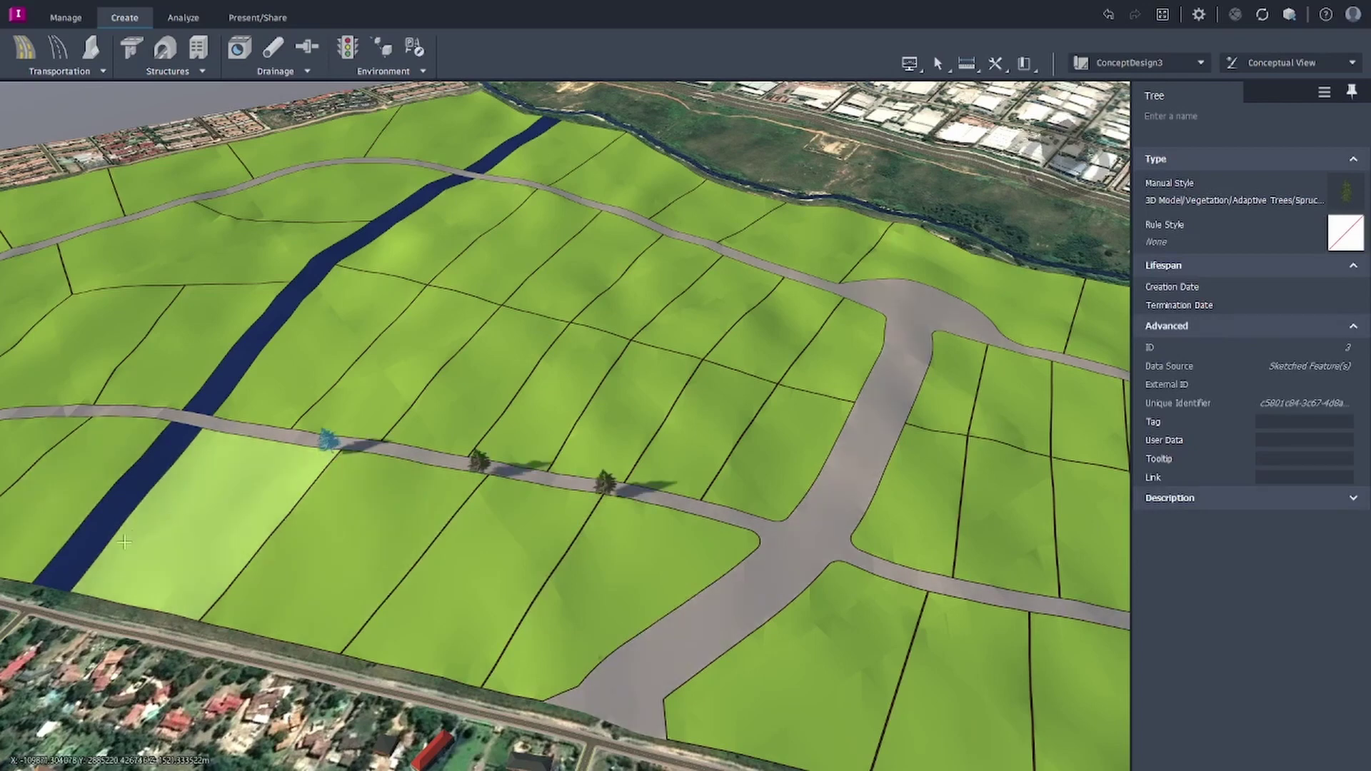
left_click(93, 565)
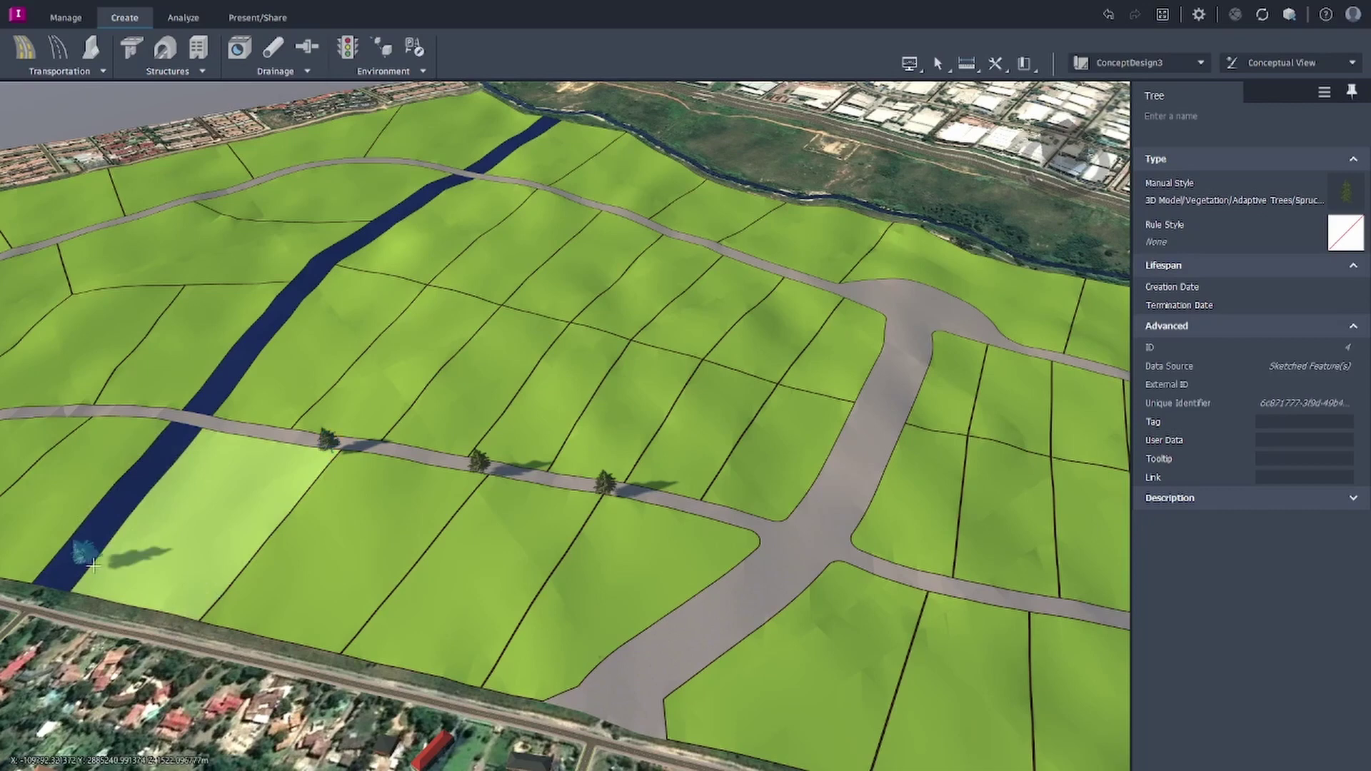
left_click(136, 511)
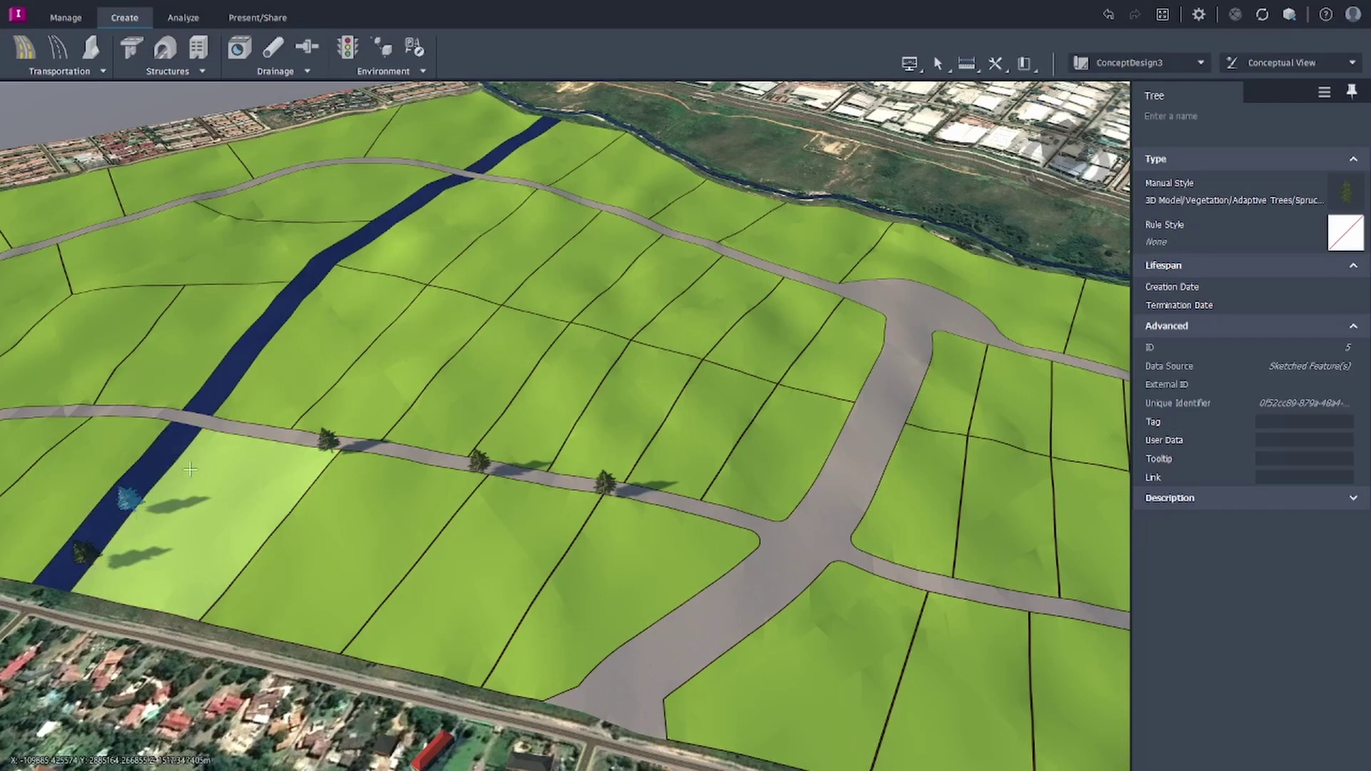
left_click(190, 447)
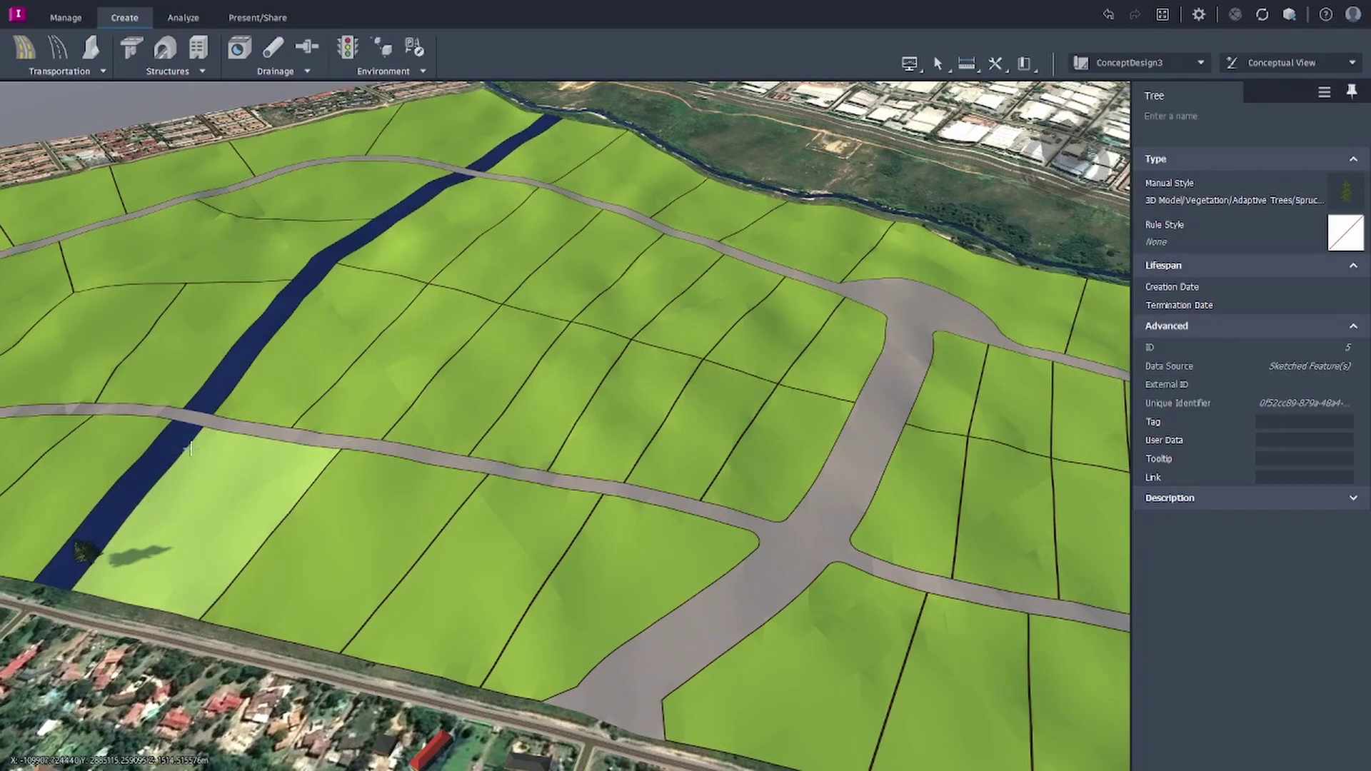
left_click(147, 440)
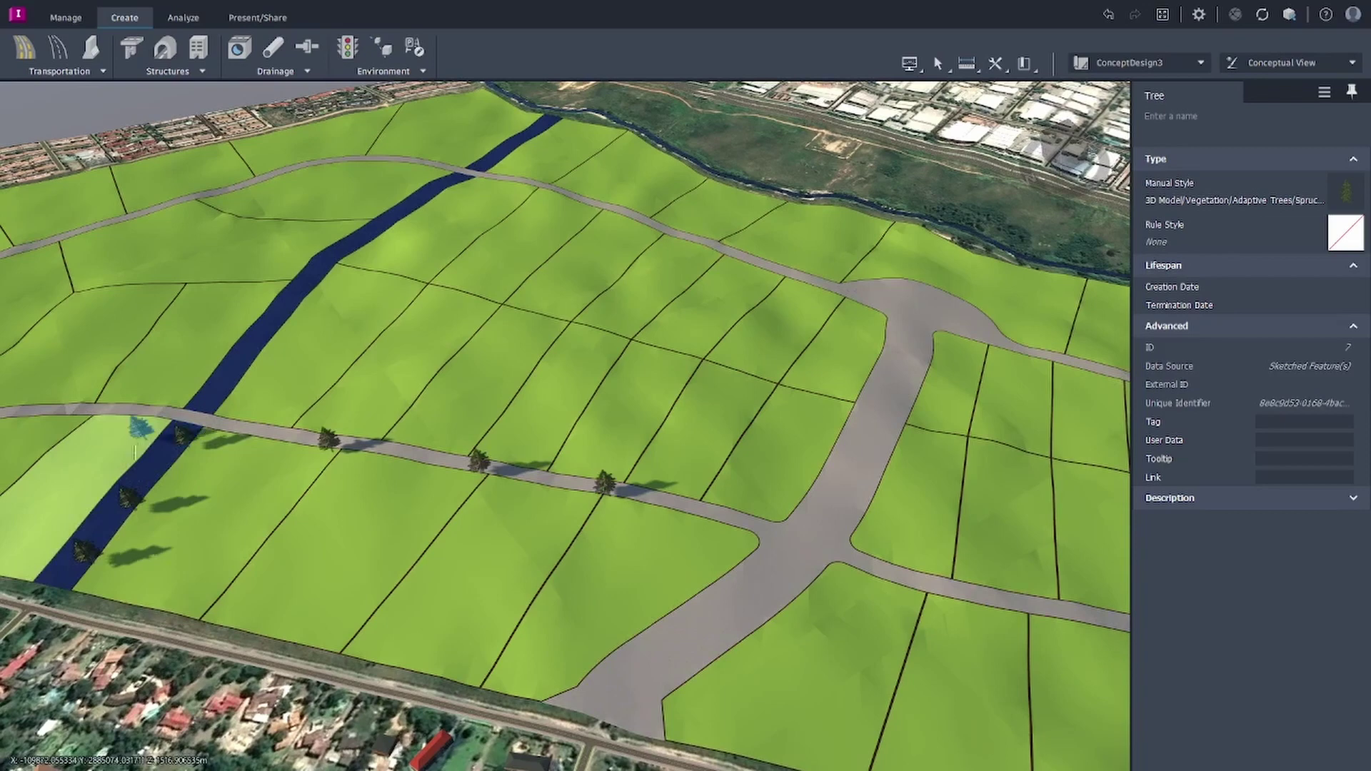
left_click(107, 487)
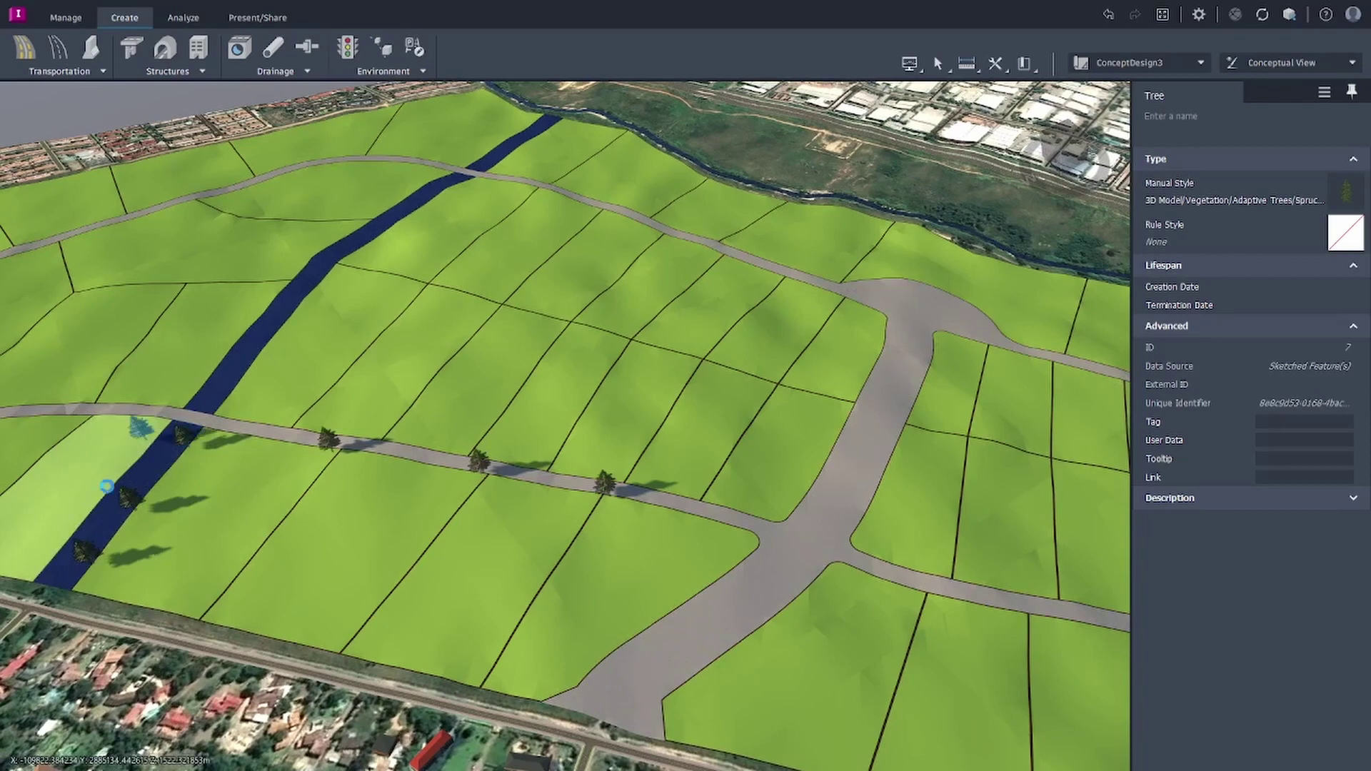
left_click(58, 540)
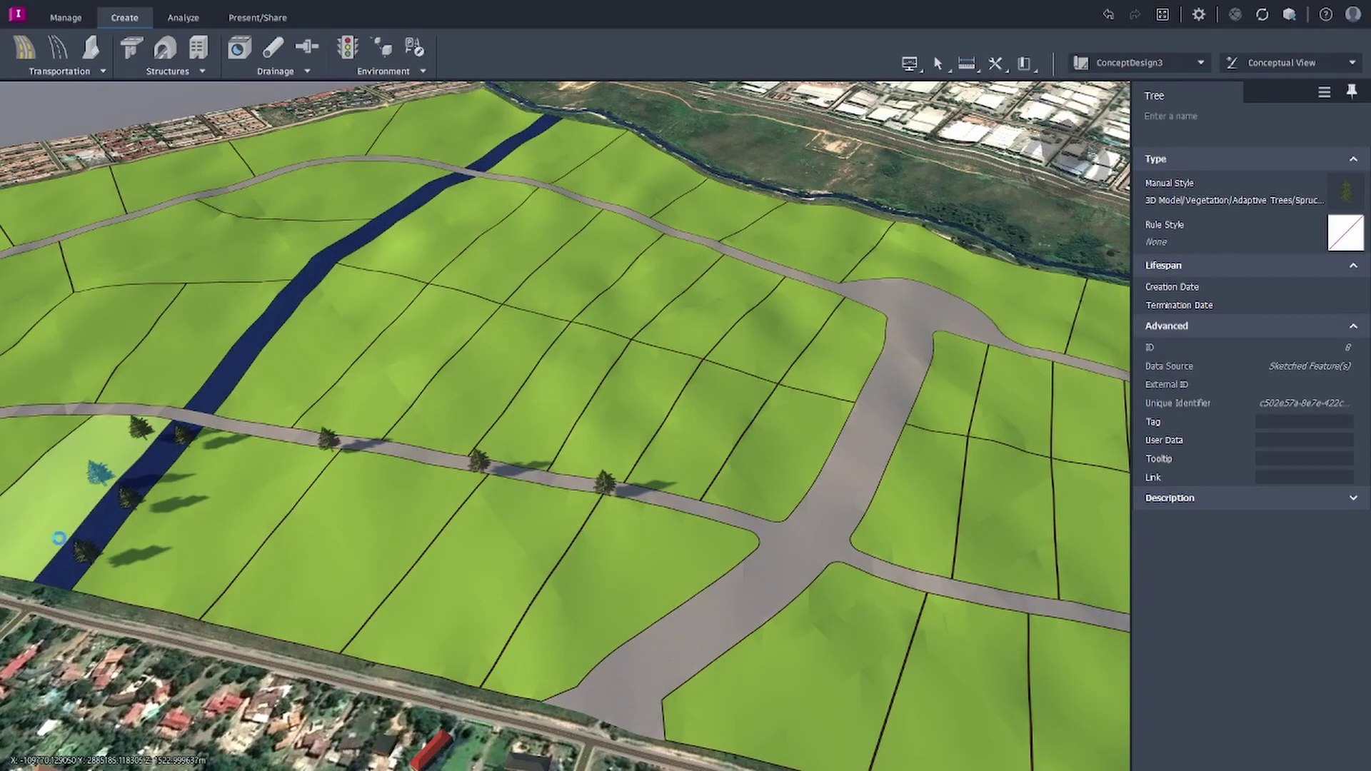
Continue the spruce line up the stream banks to the upper road crossing.
left_click(199, 378)
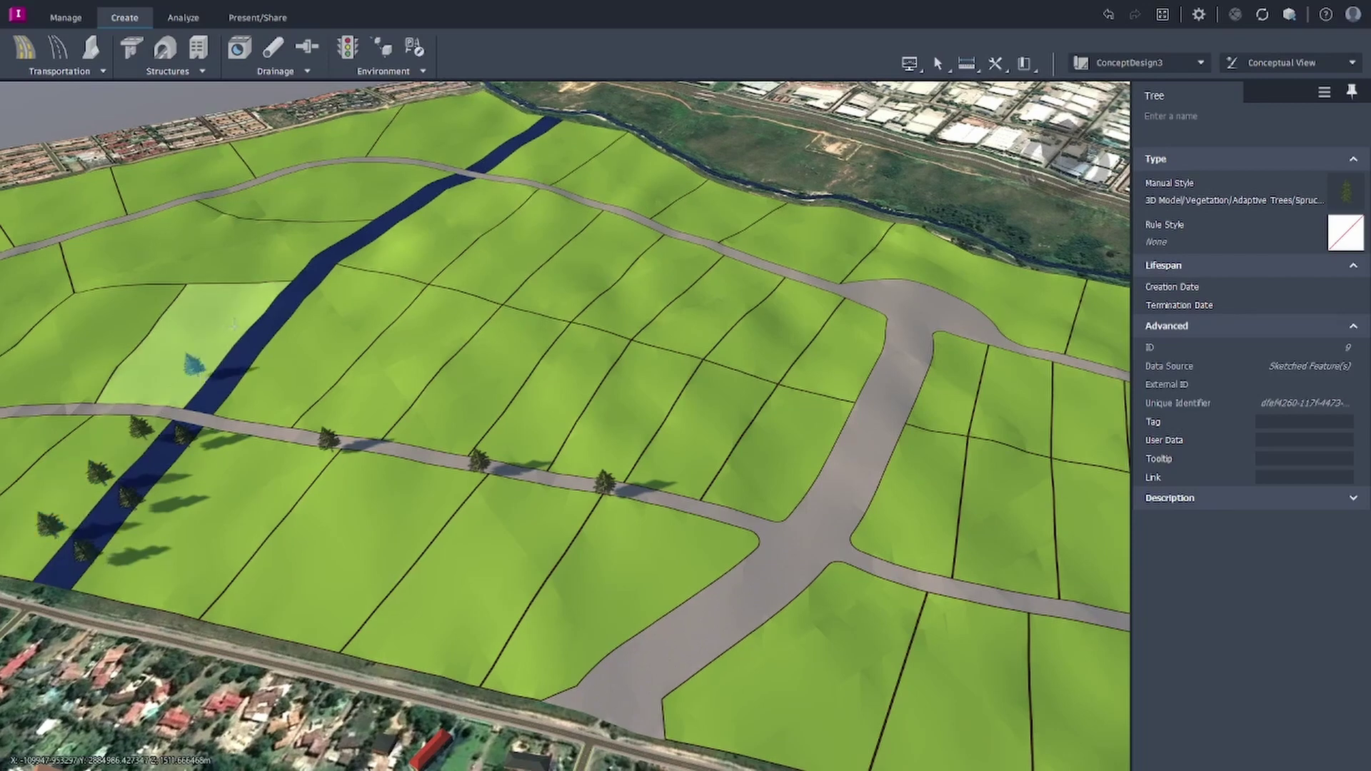
left_click(282, 284)
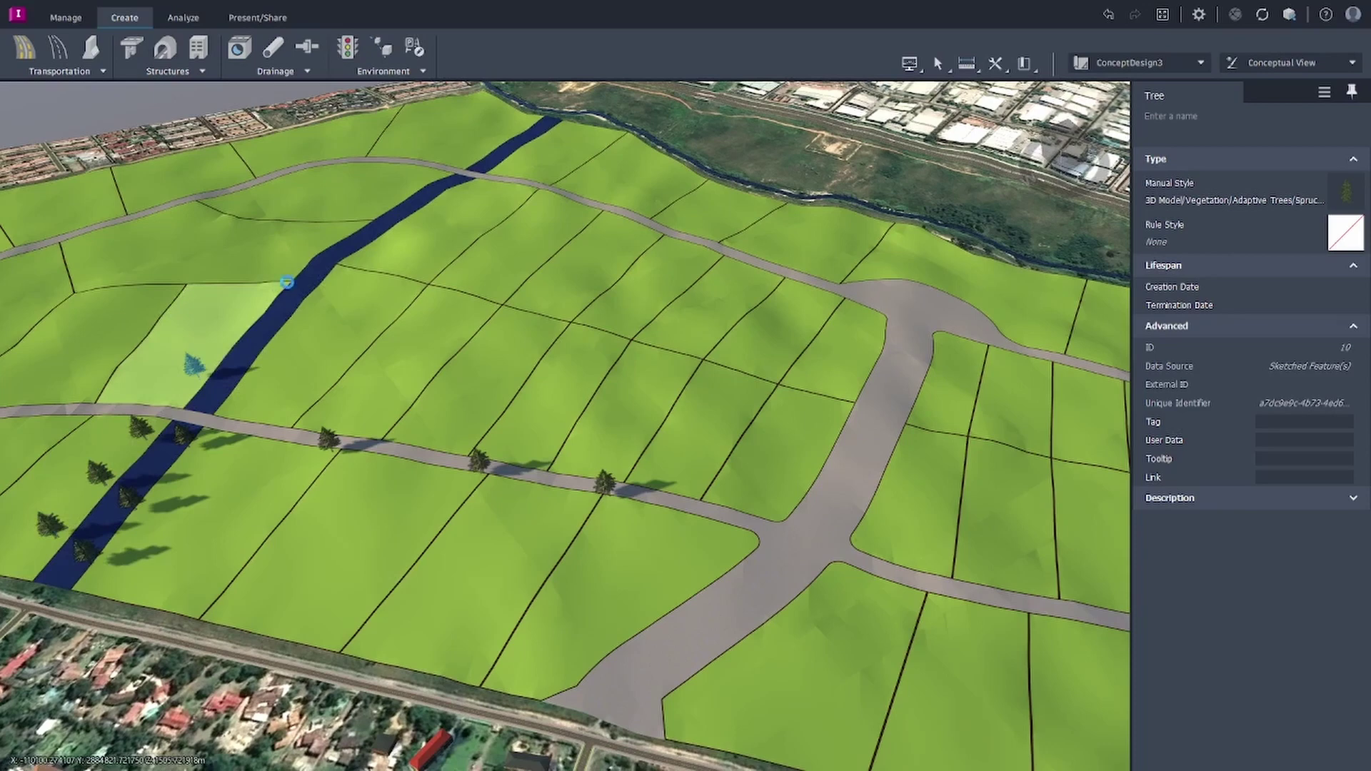
left_click(366, 217)
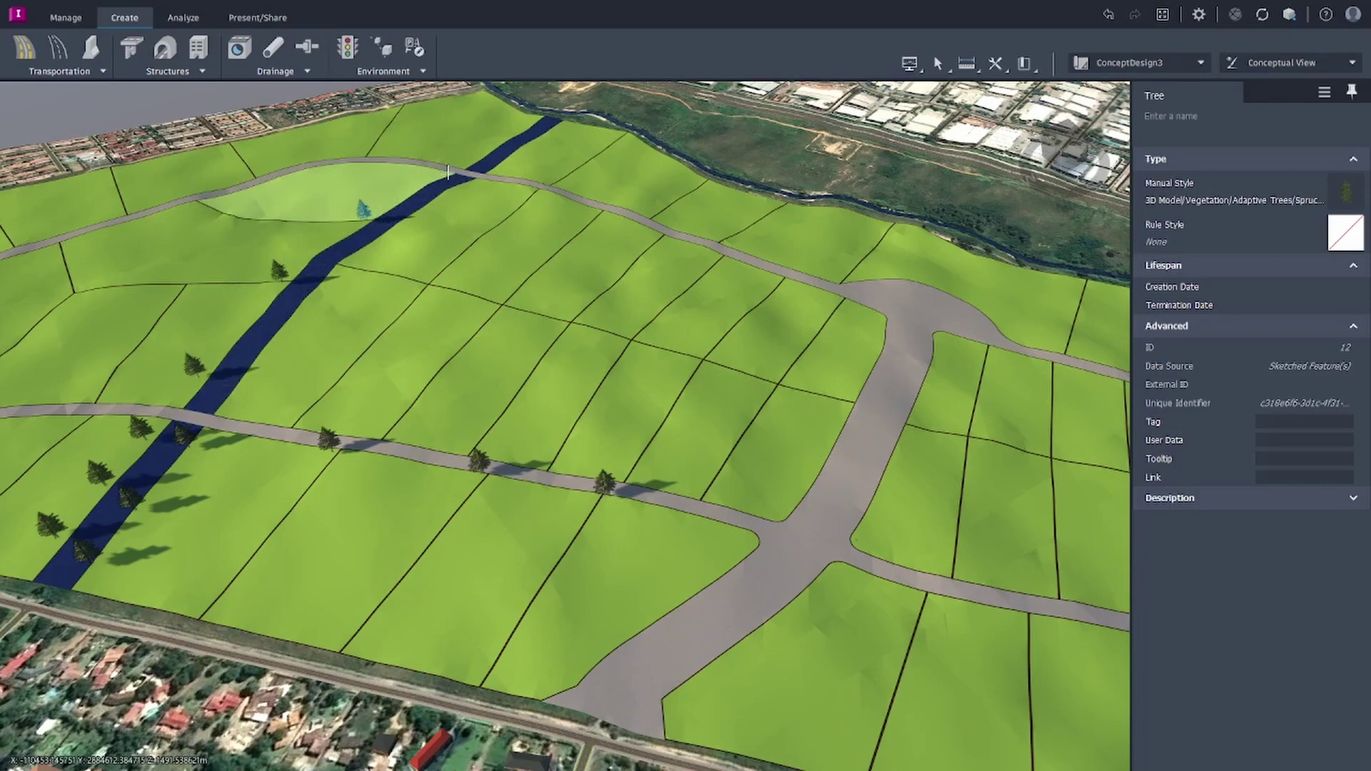
left_click(449, 172)
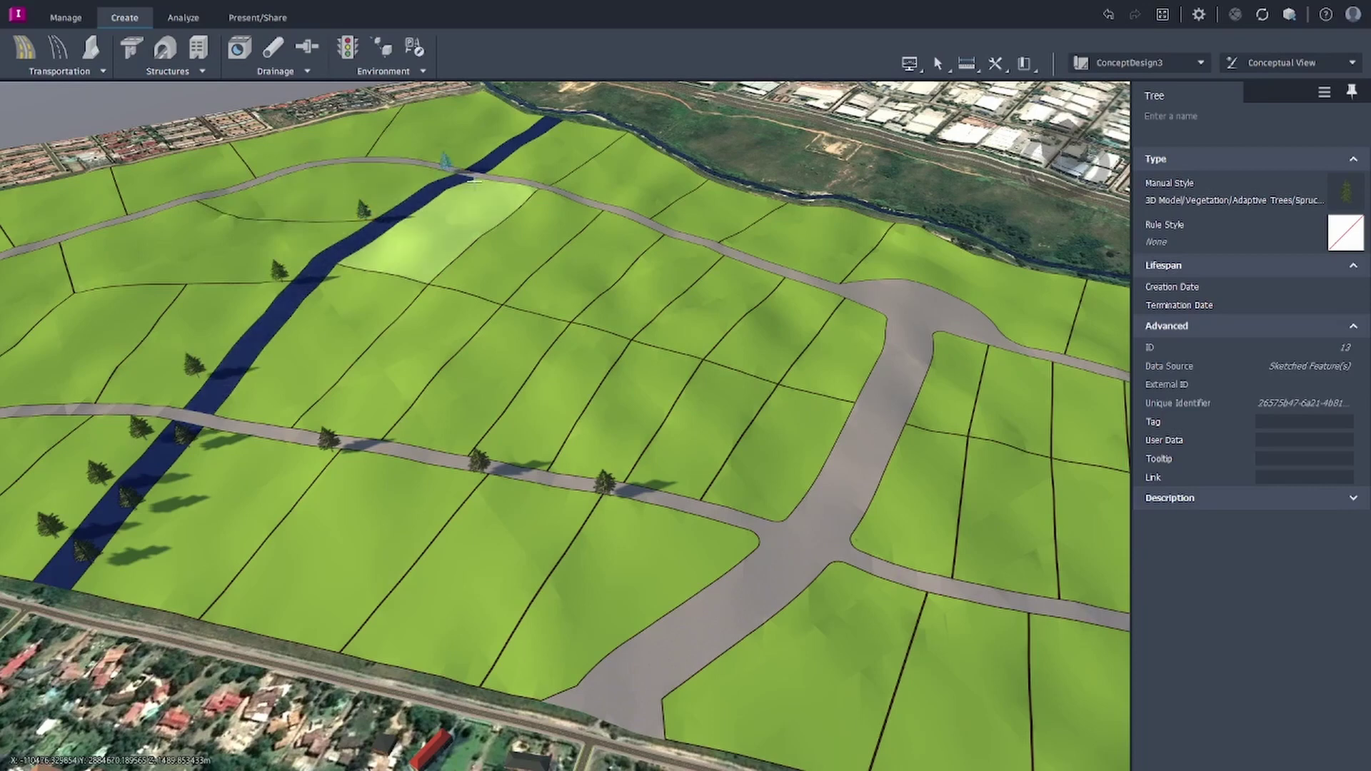
left_click(474, 179)
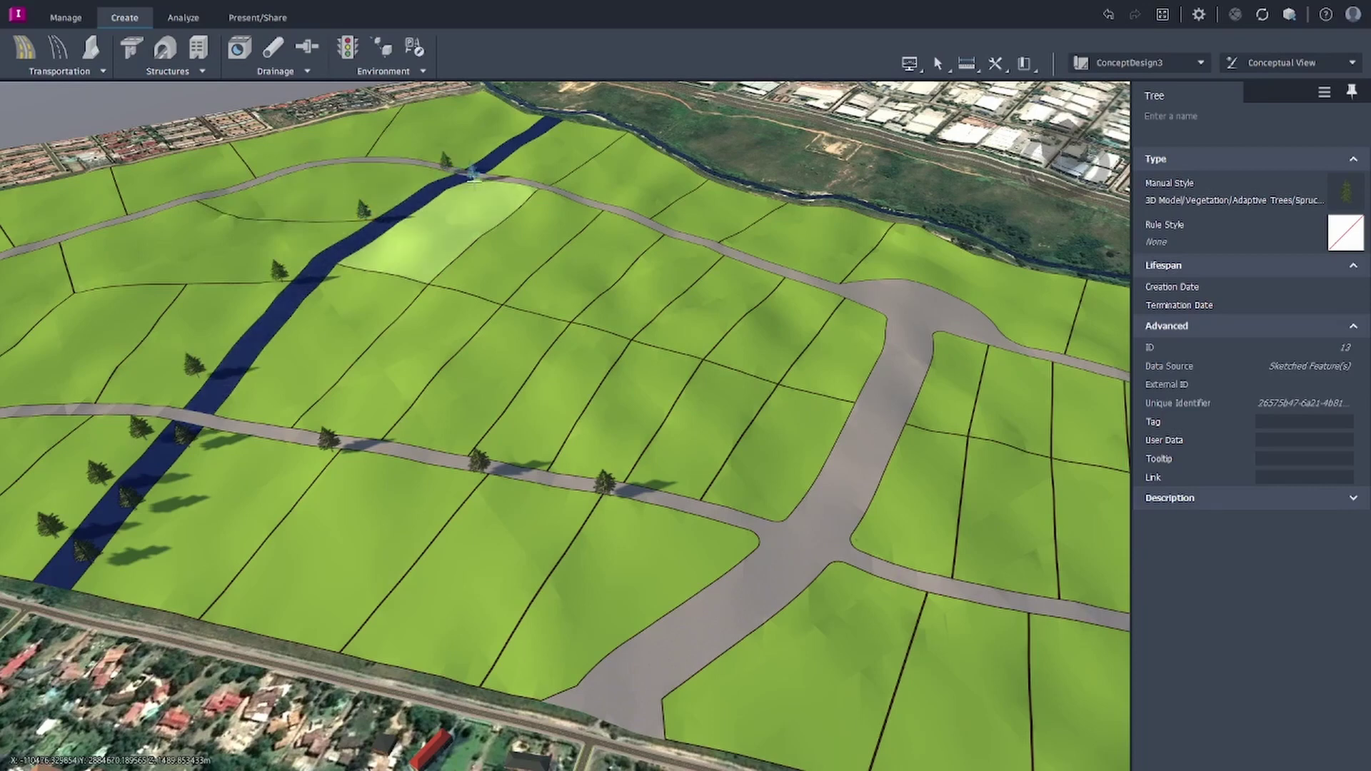
left_click(340, 266)
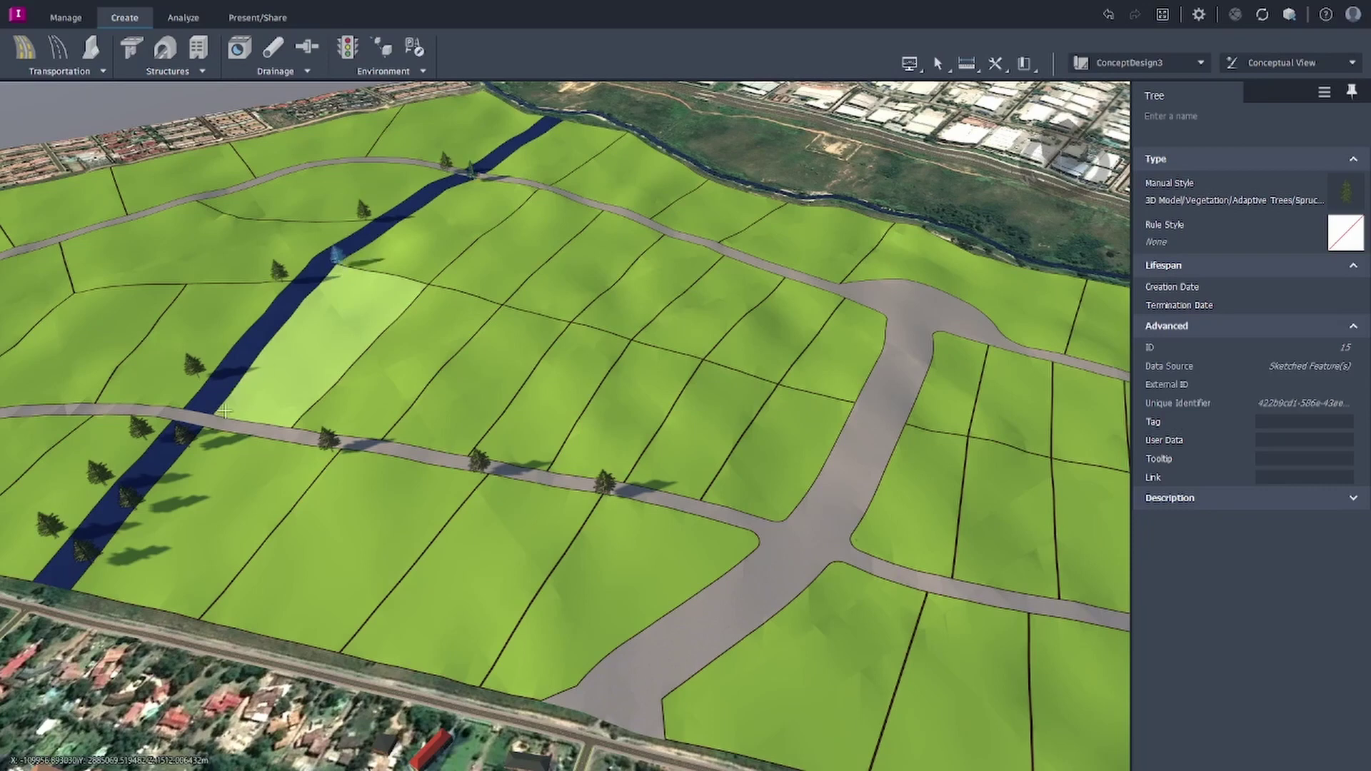
left_click(223, 411)
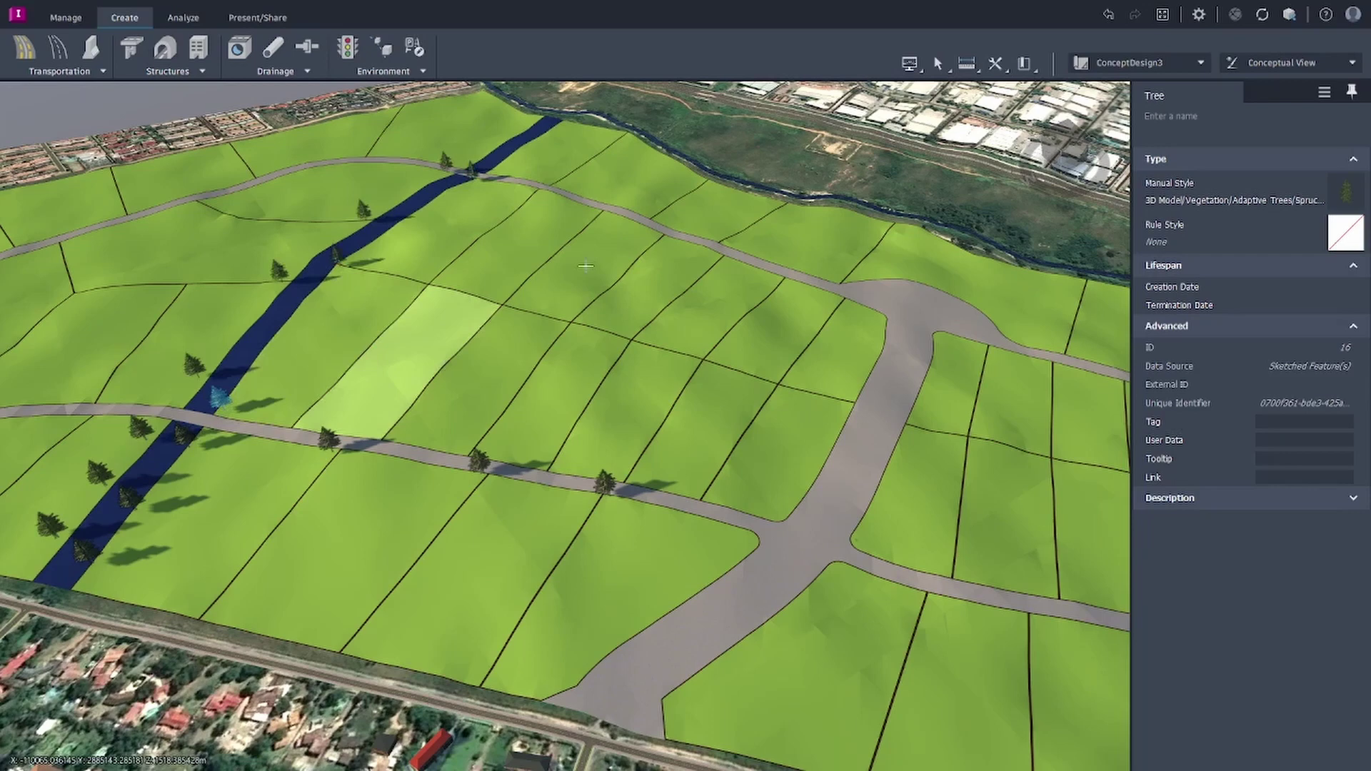
Add spruces along the upper road, eastern side road, main road and central road.
left_click(628, 220)
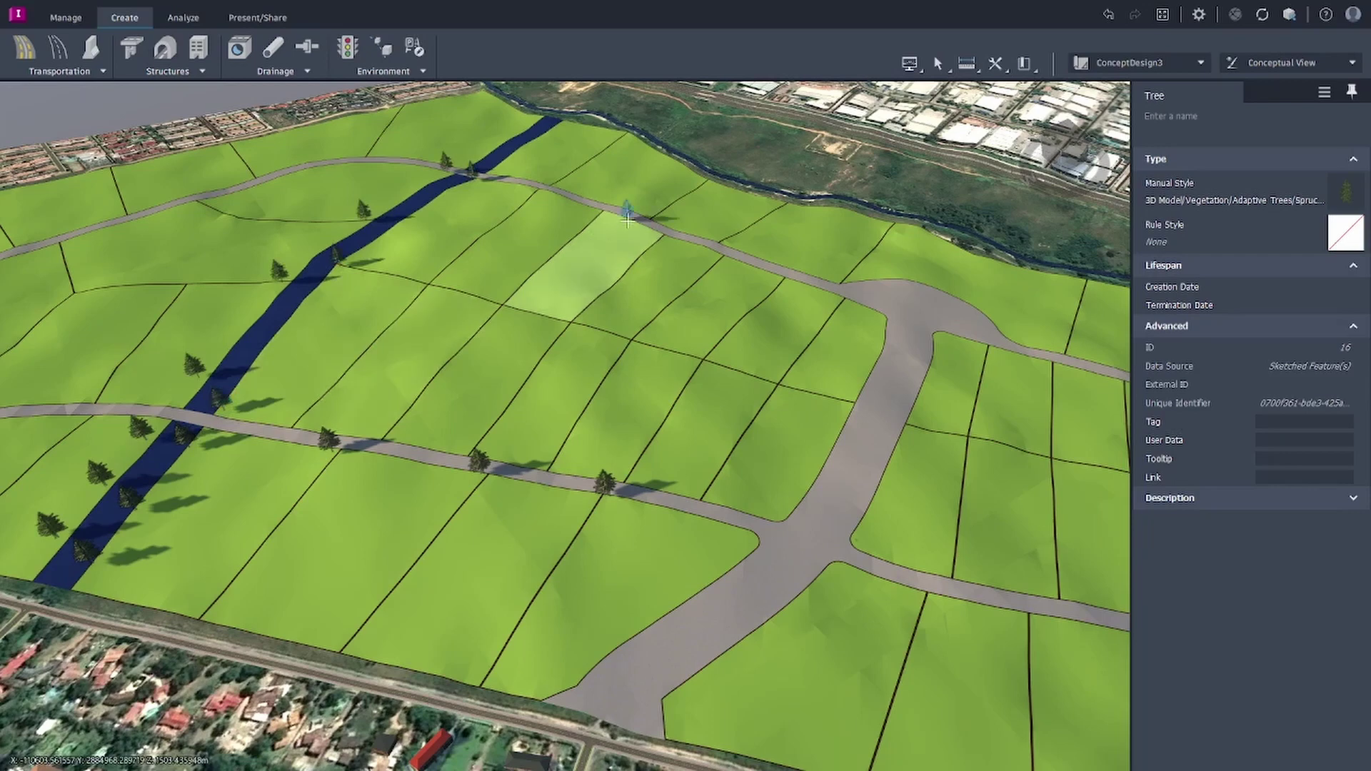
left_click(718, 254)
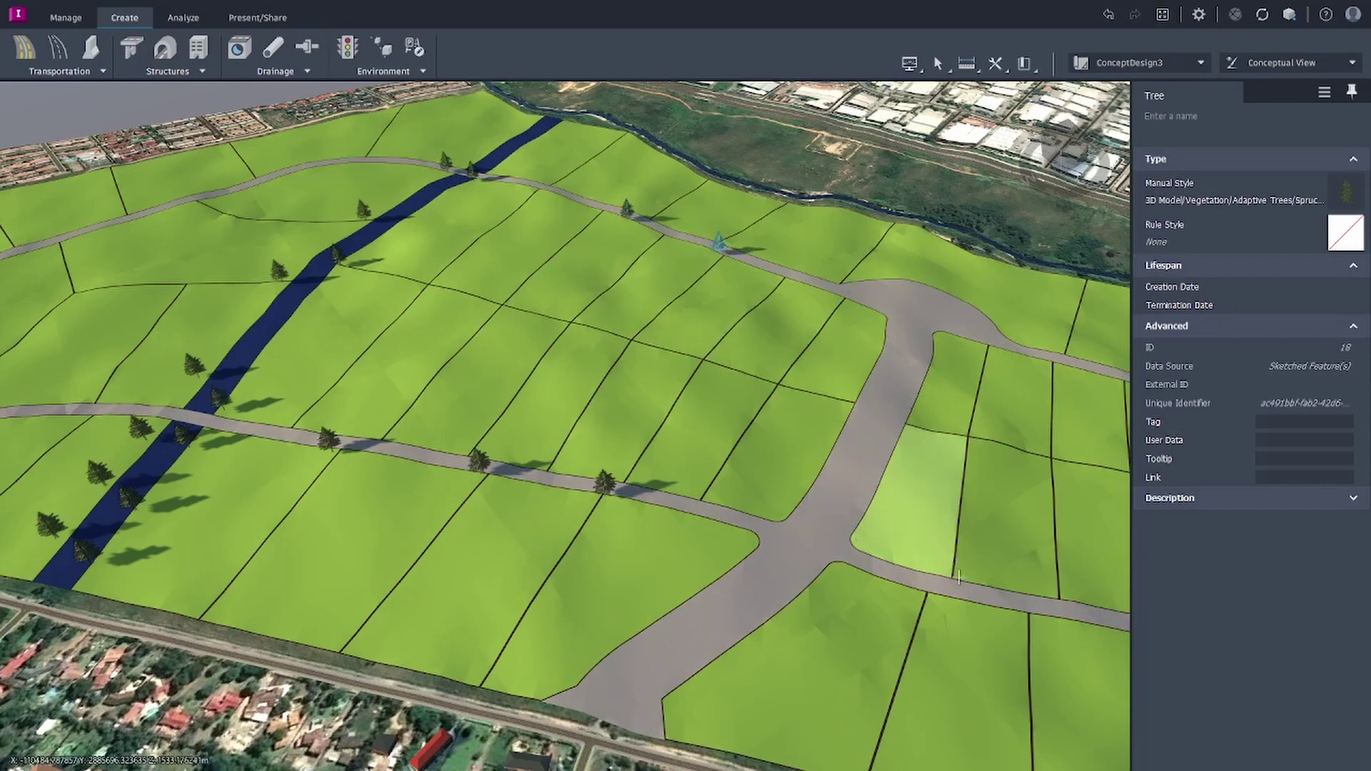
left_click(923, 593)
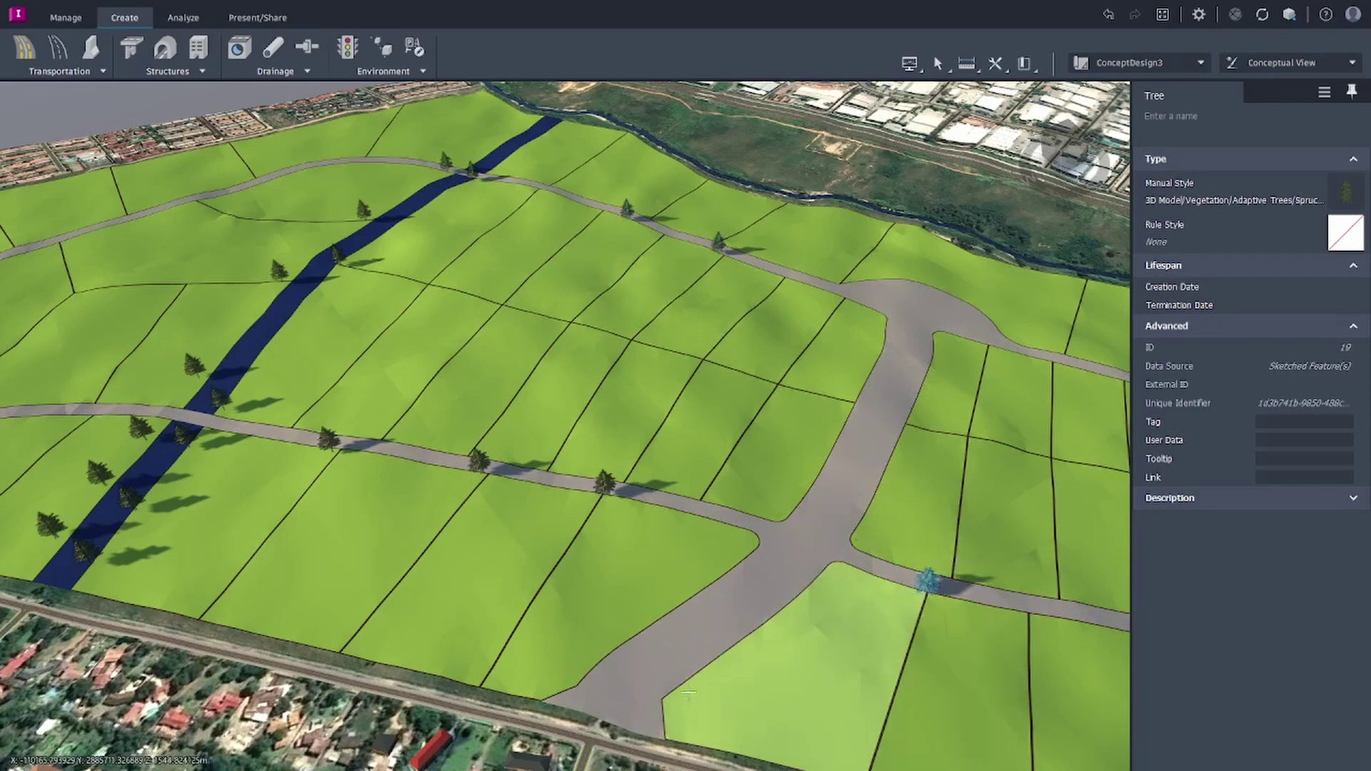
left_click(752, 637)
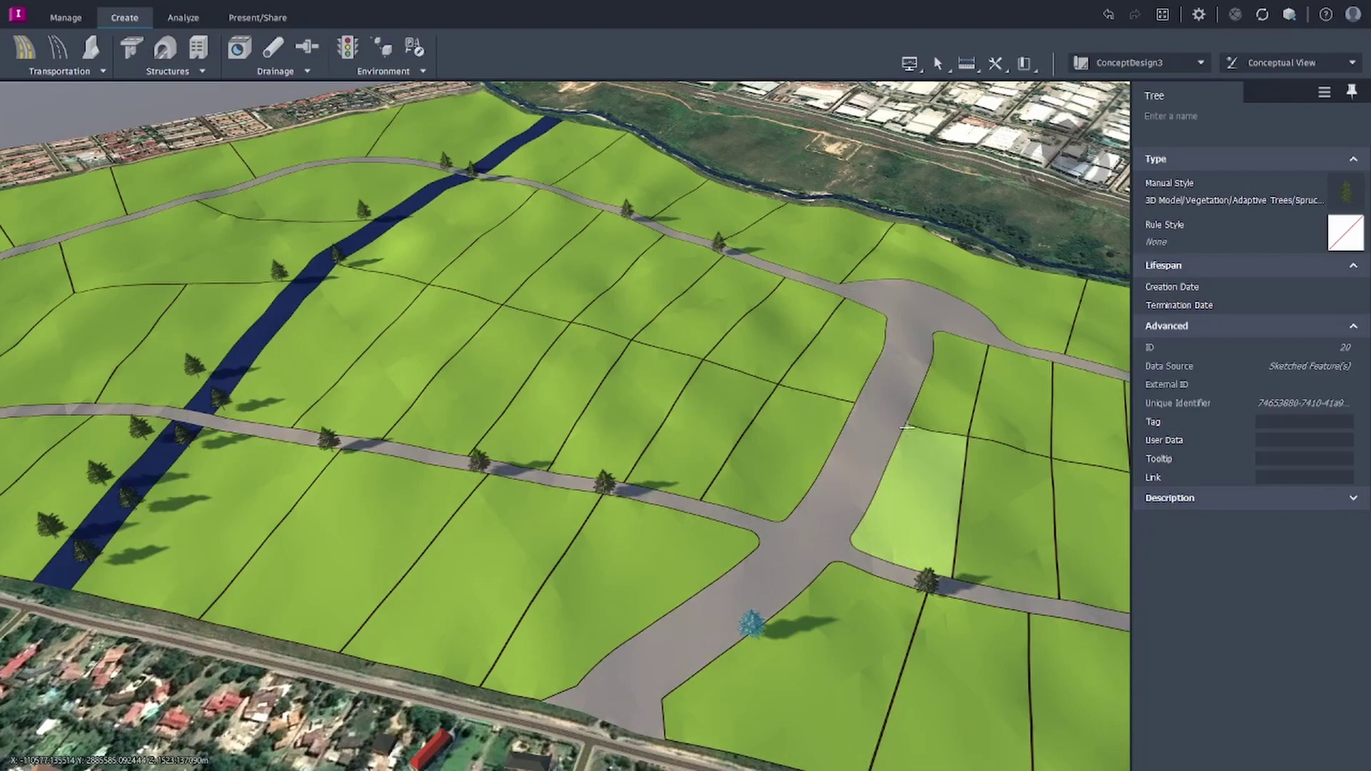
left_click(907, 427)
Plant three spruces around the looping road on the left, inside and outside the loop.
scroll(906, 428, "down", 3)
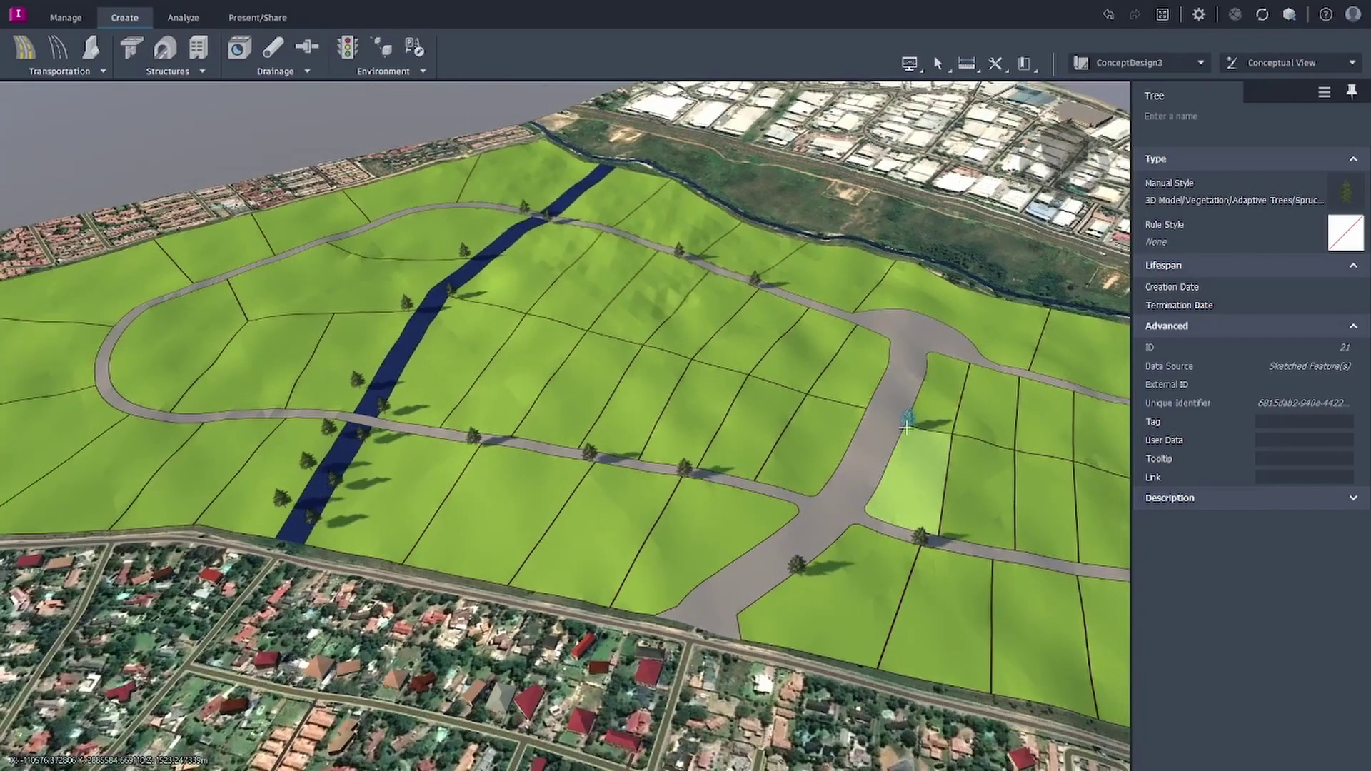
left_click(101, 327)
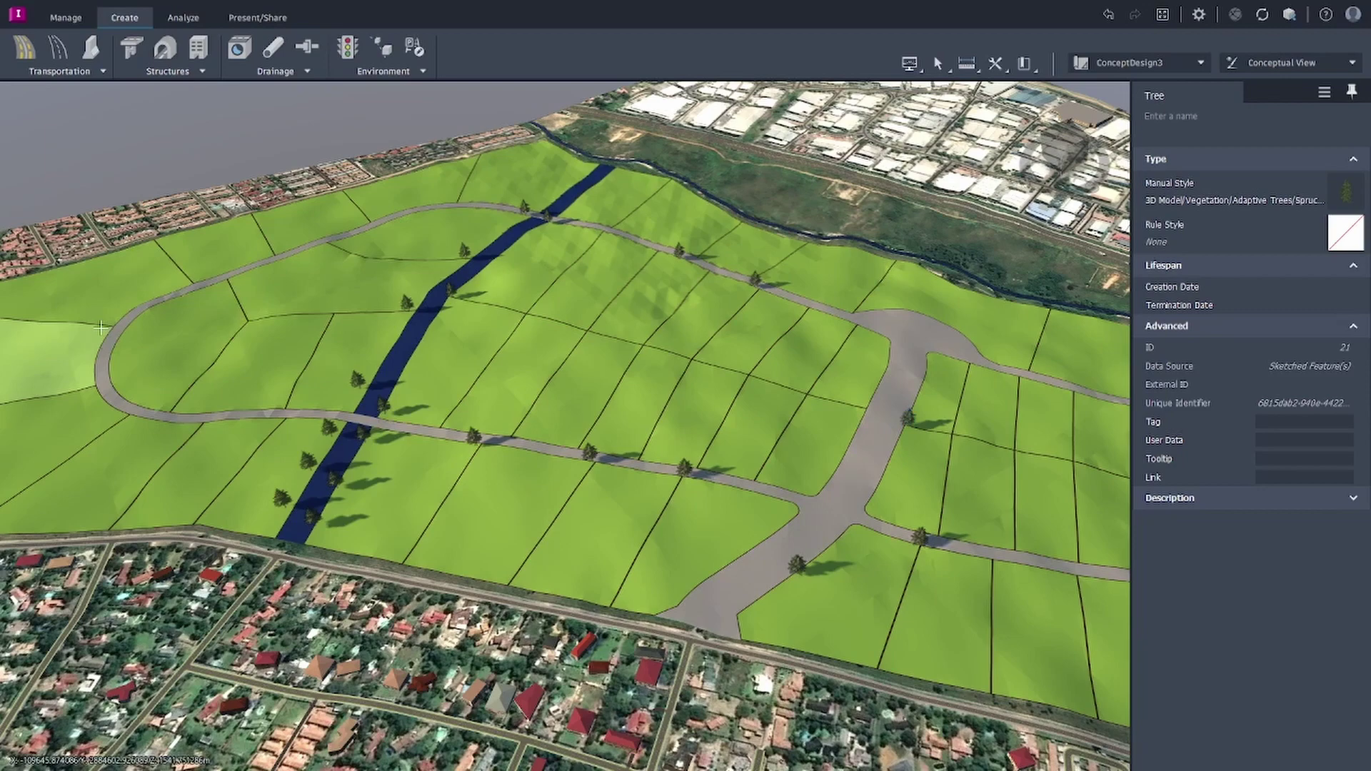
left_click(267, 251)
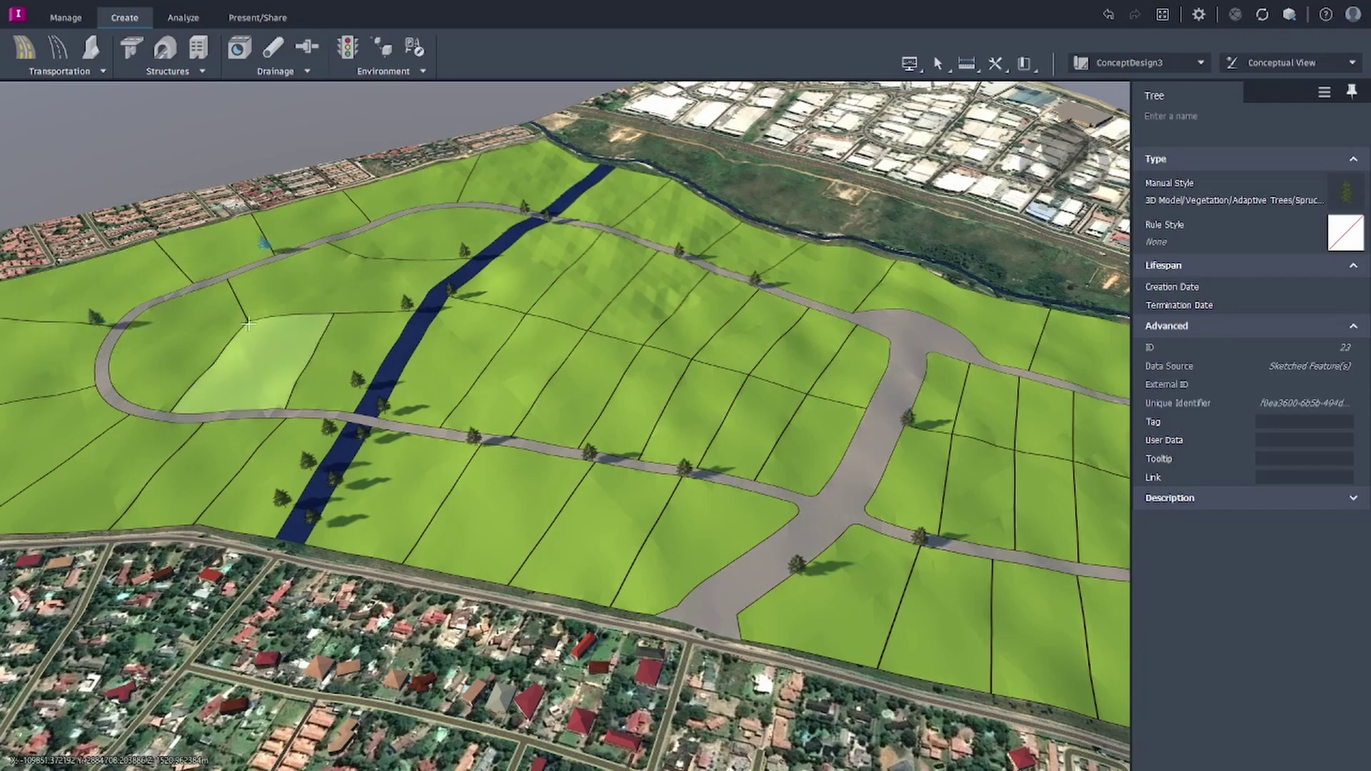
left_click(249, 325)
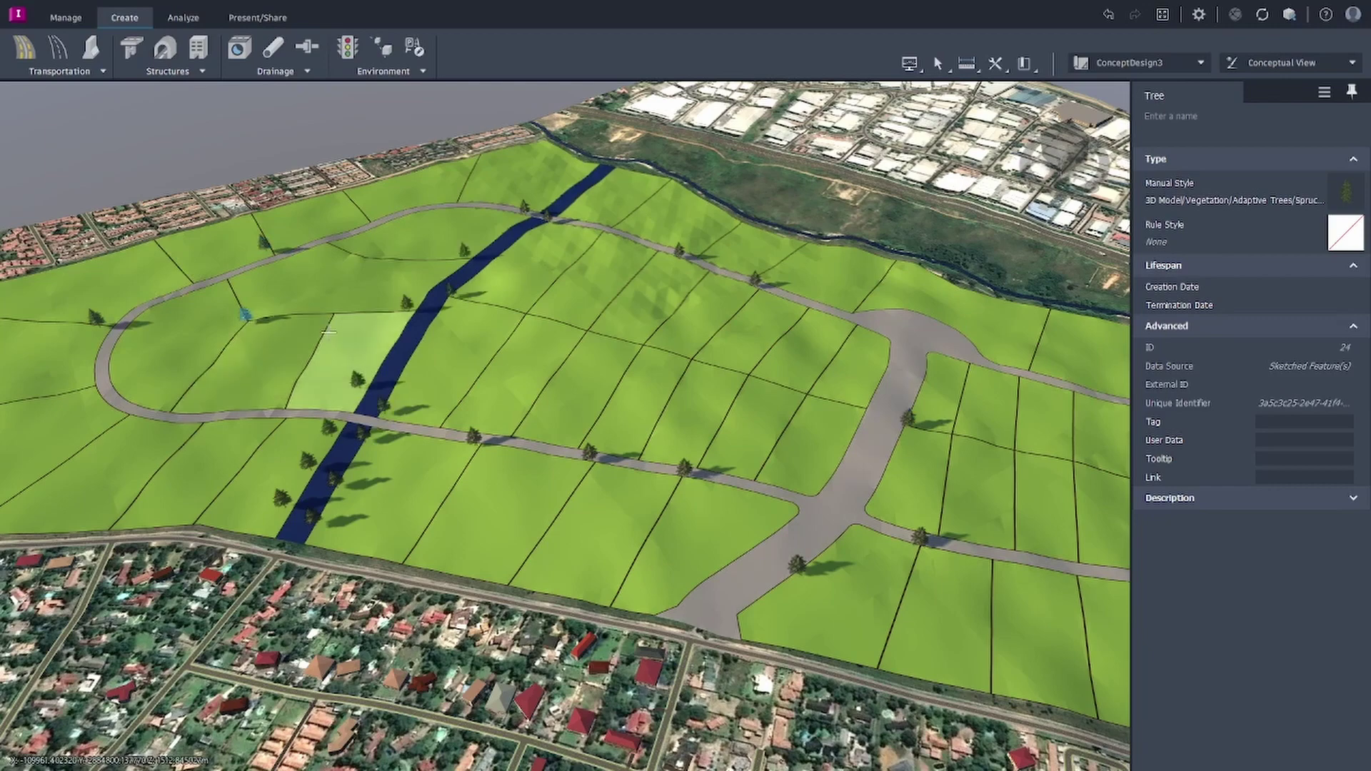
Add two spruces among the eastern parcels and along the cul-de-sac road.
scroll(327, 332, "down", 1)
scroll(328, 332, "down", 2)
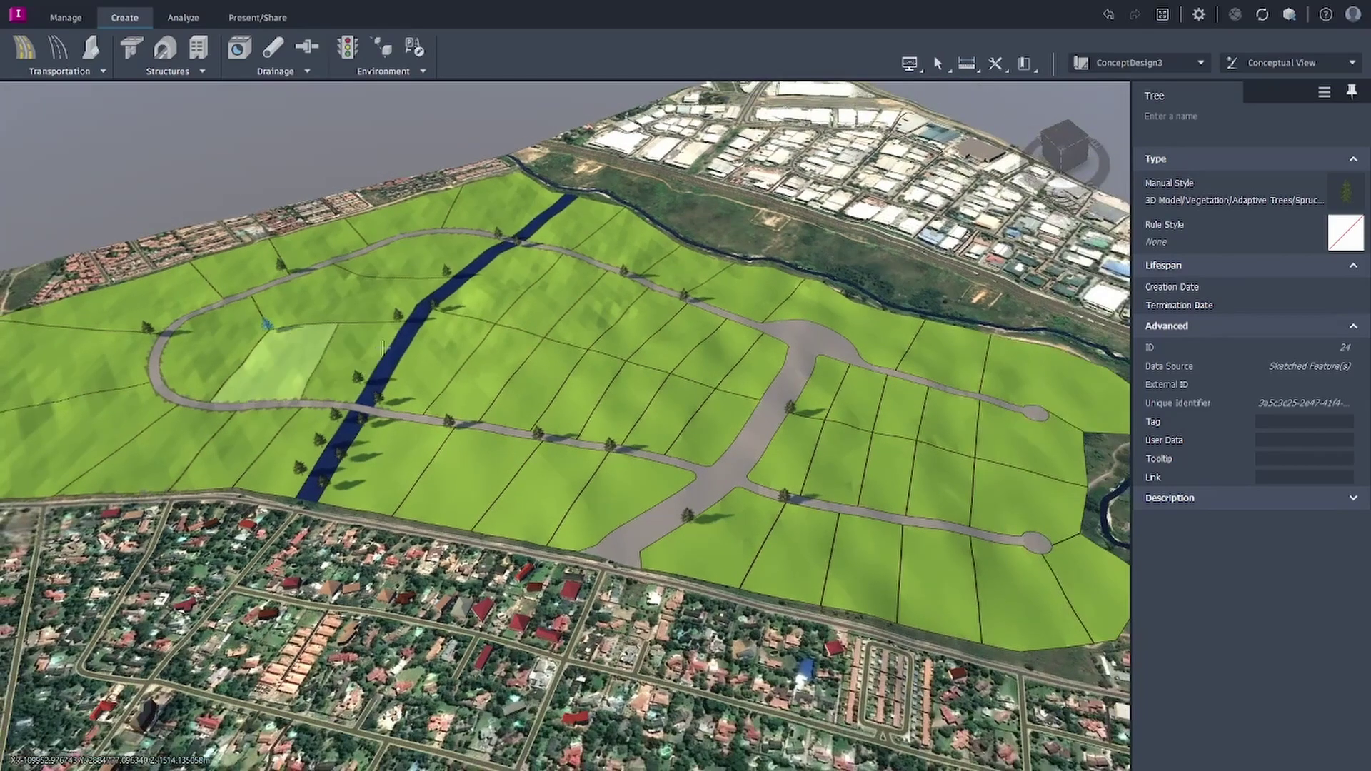
left_click(971, 454)
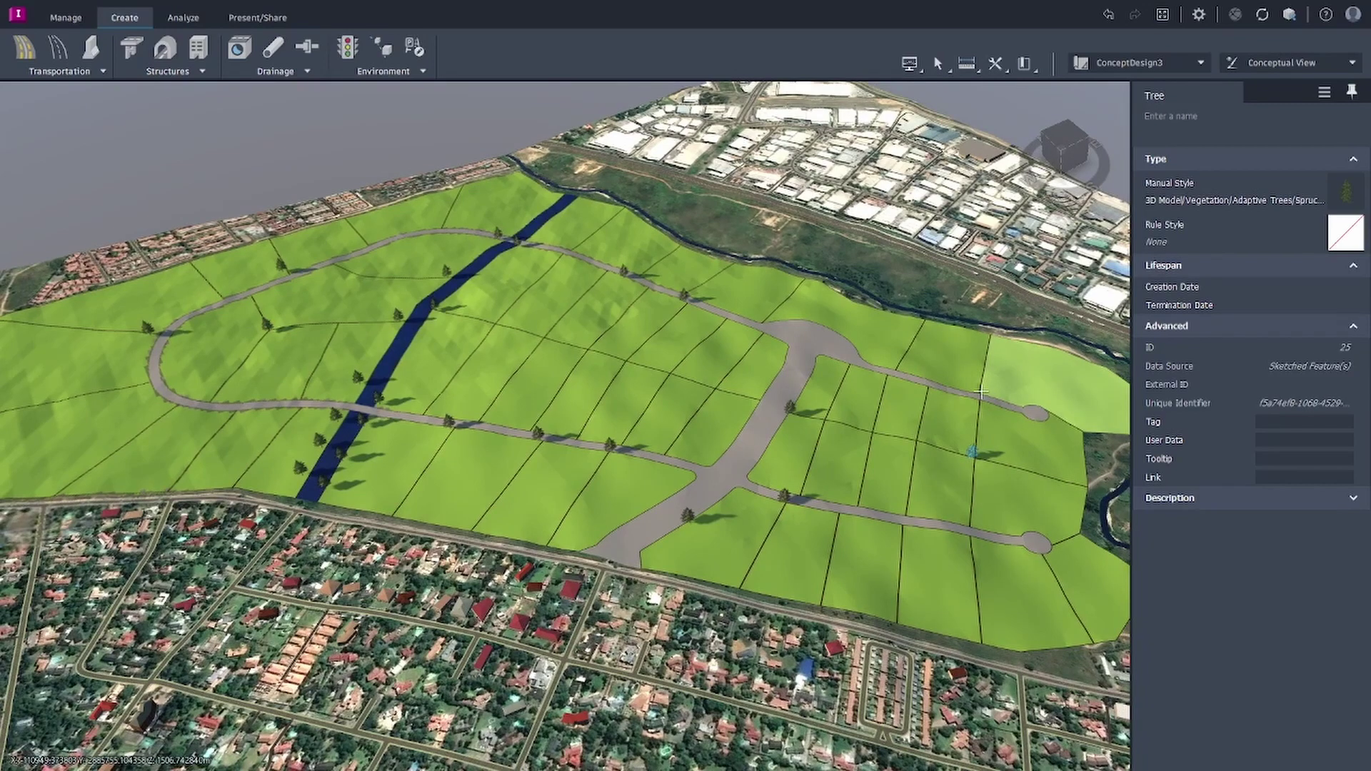
left_click(982, 390)
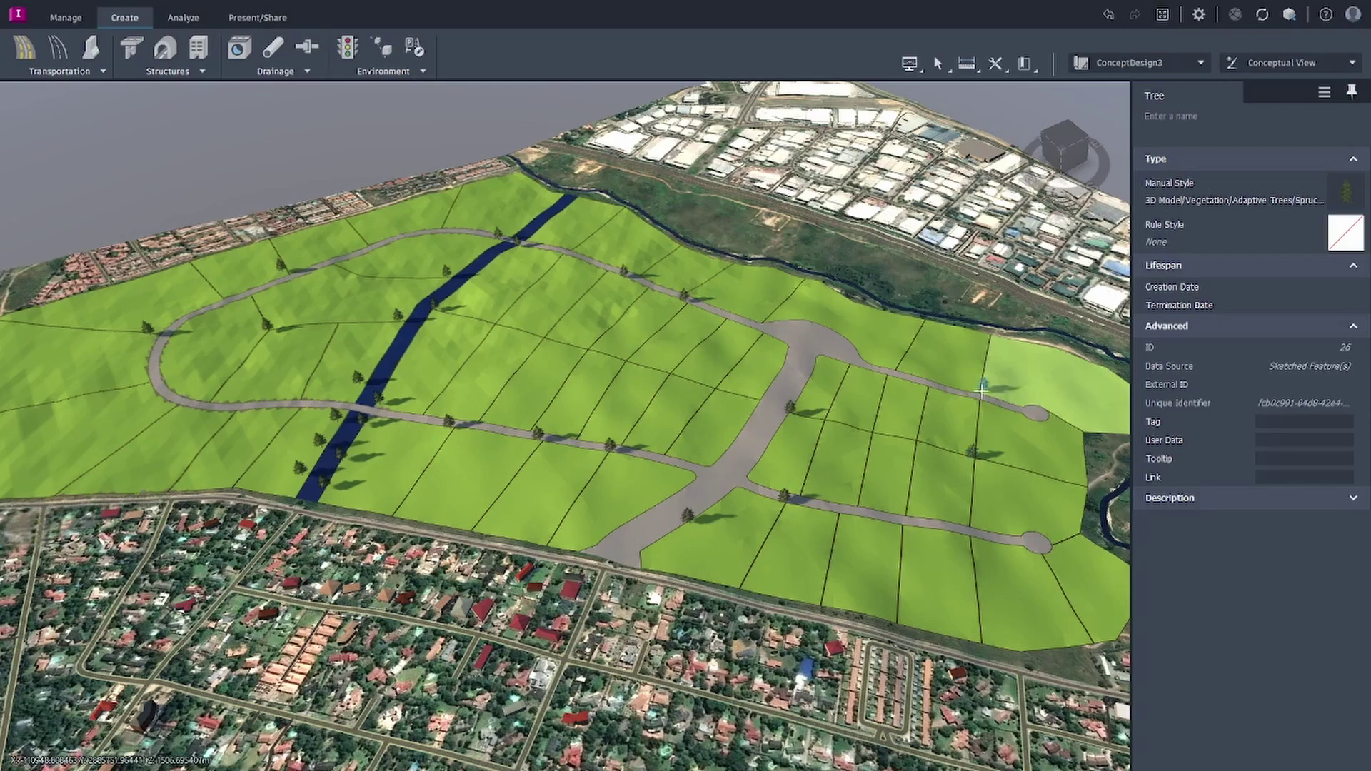
scroll(871, 532, "down", 2)
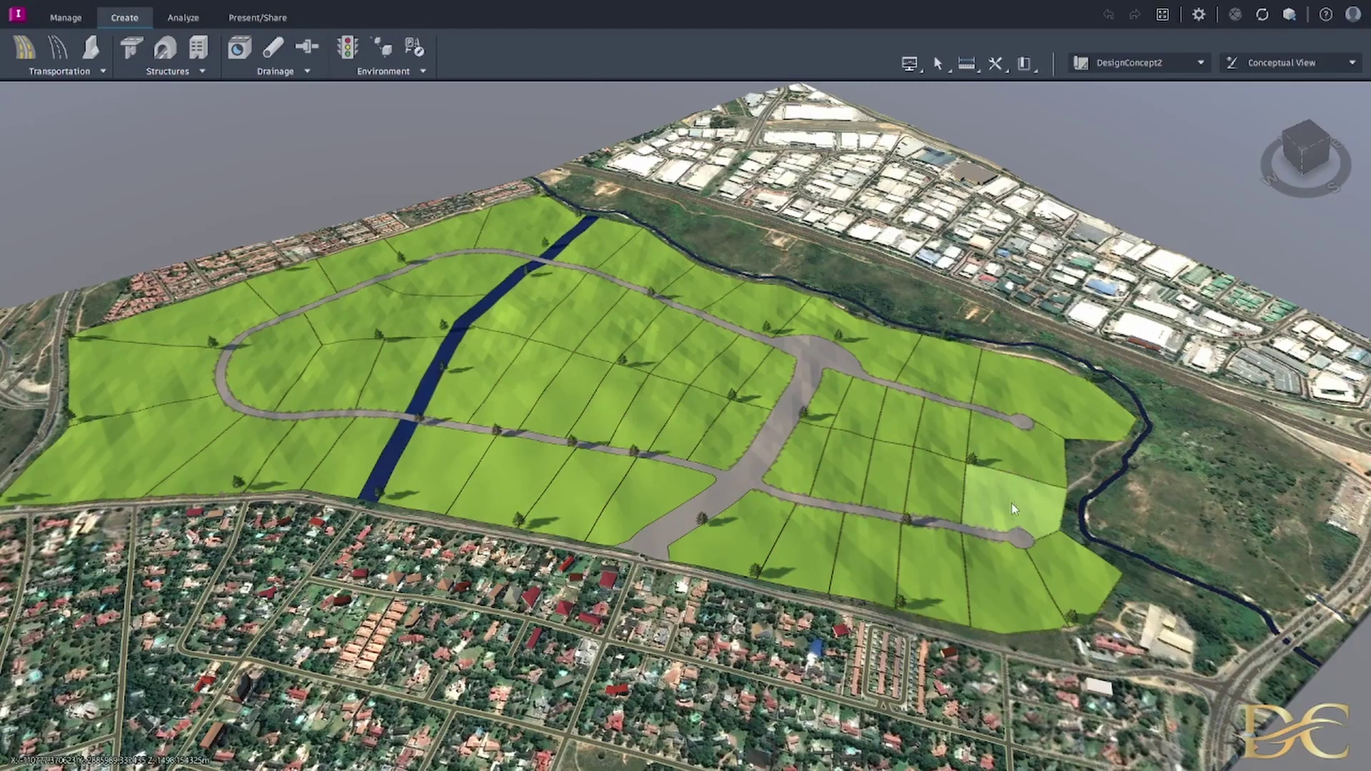
Orbit the finished site to view the whole development from another side.
scroll(1015, 504, "up", 1)
middle_click_drag(982, 523, 870, 423)
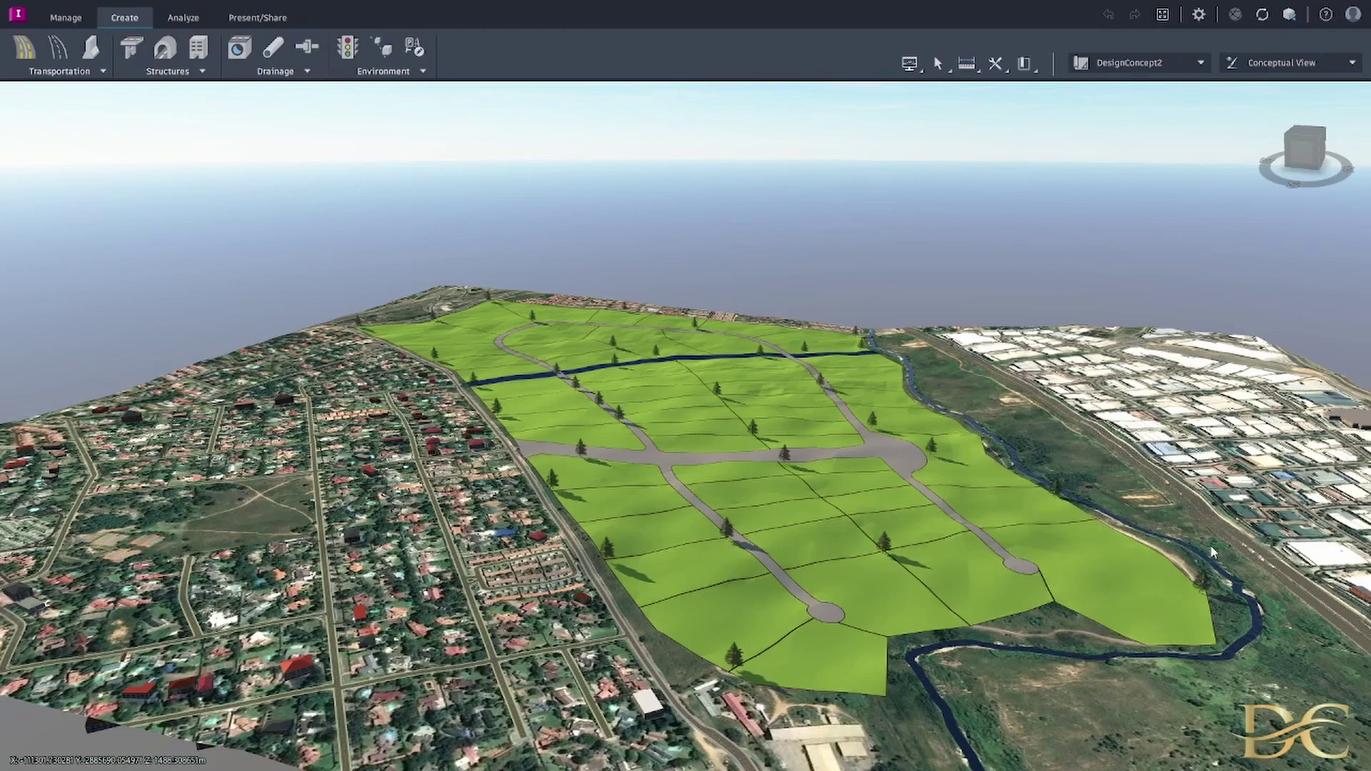
middle_click_drag(1213, 552, 870, 532)
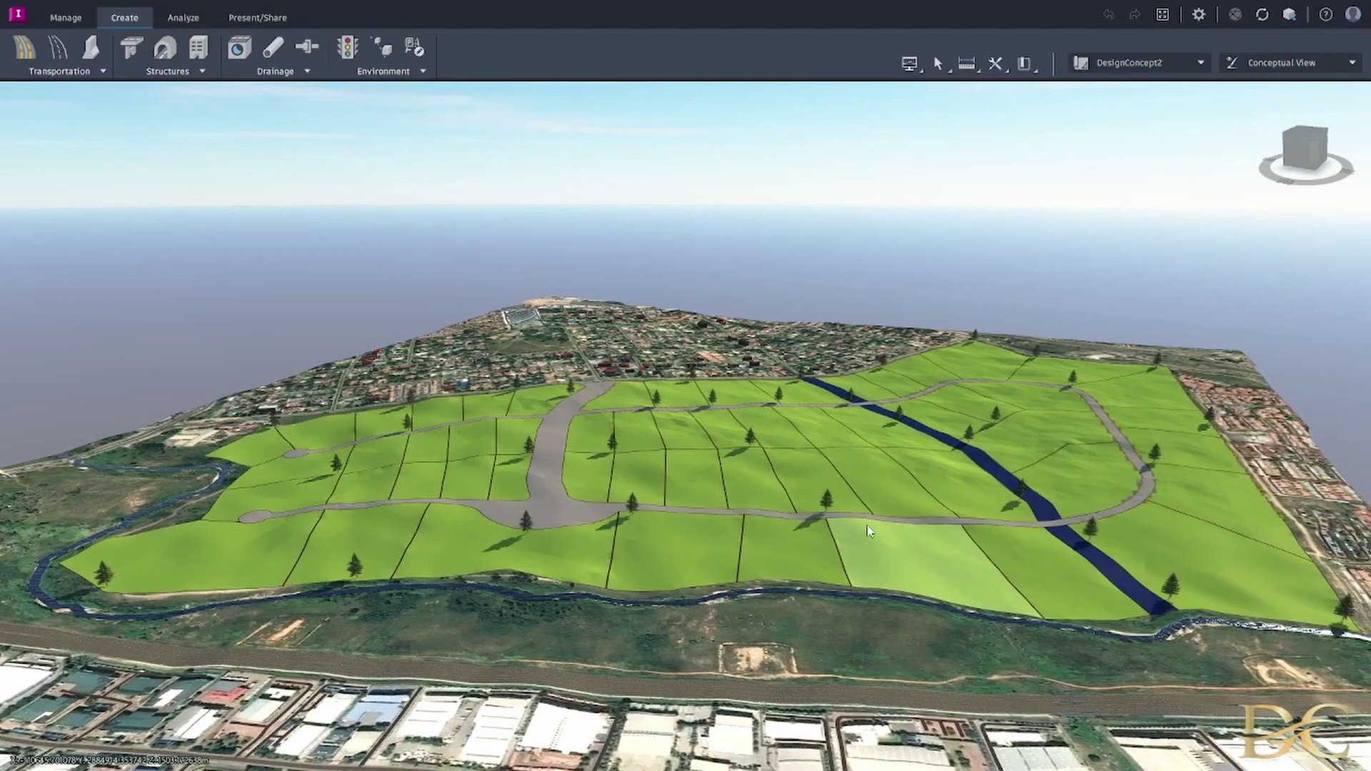
Tilt the view of the finished site slightly.
middle_click_drag(828, 604, 827, 623)
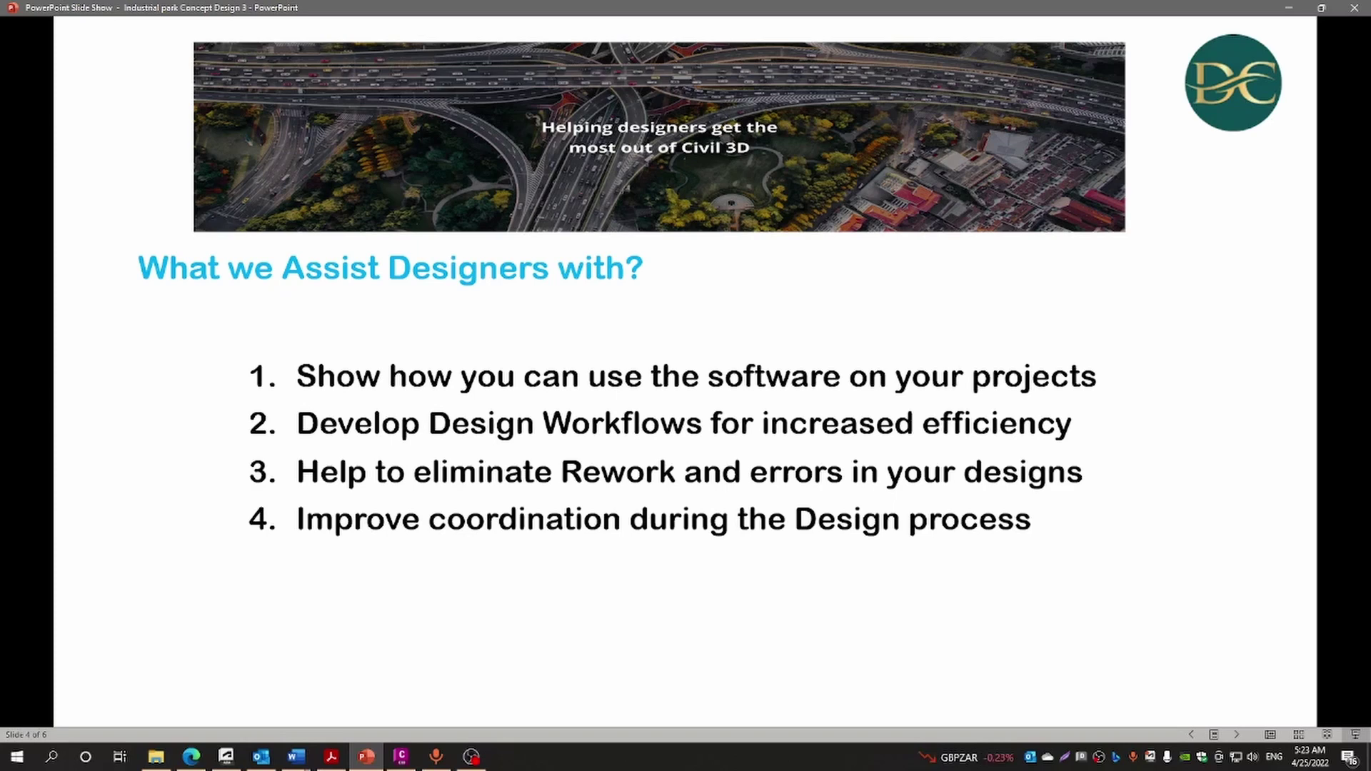
Advance the slide show through the Conclusion slide to the final Thank You slide.
key("Right")
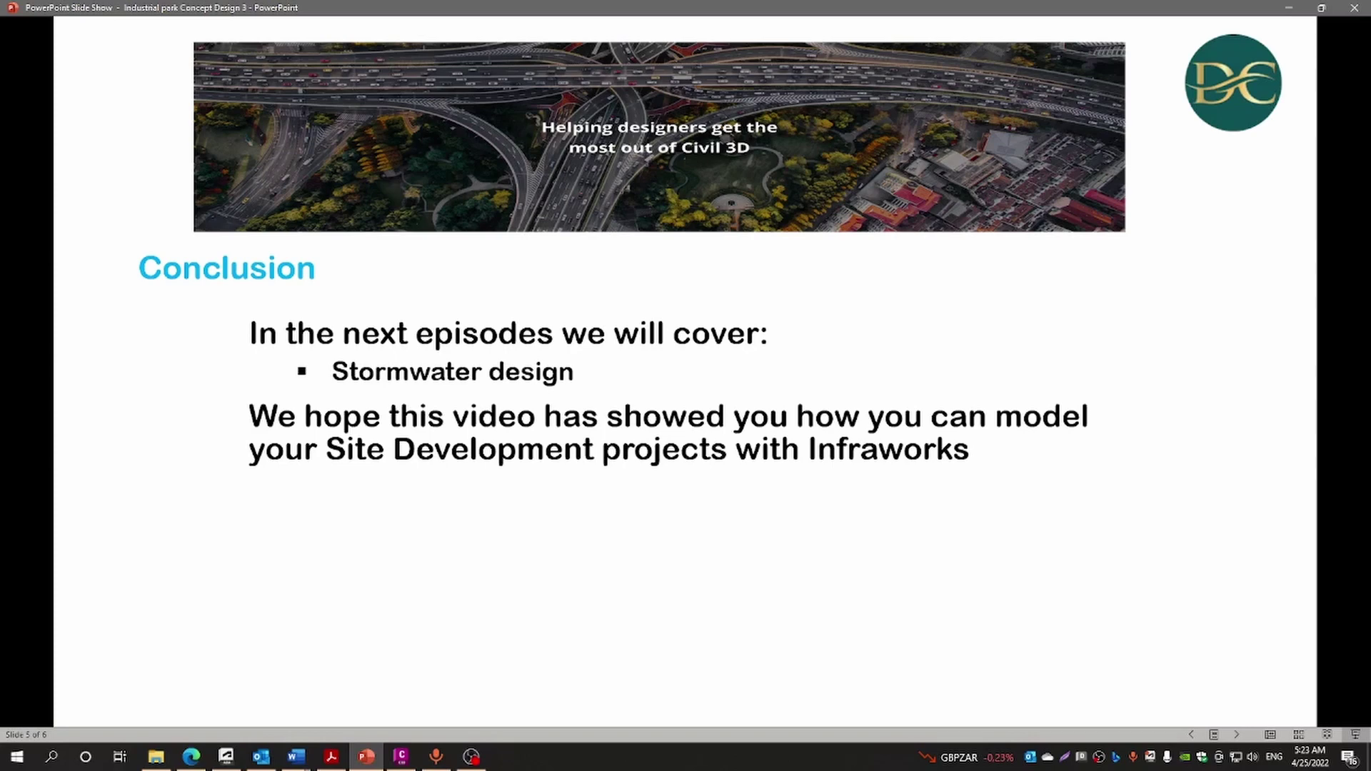
key("Right")
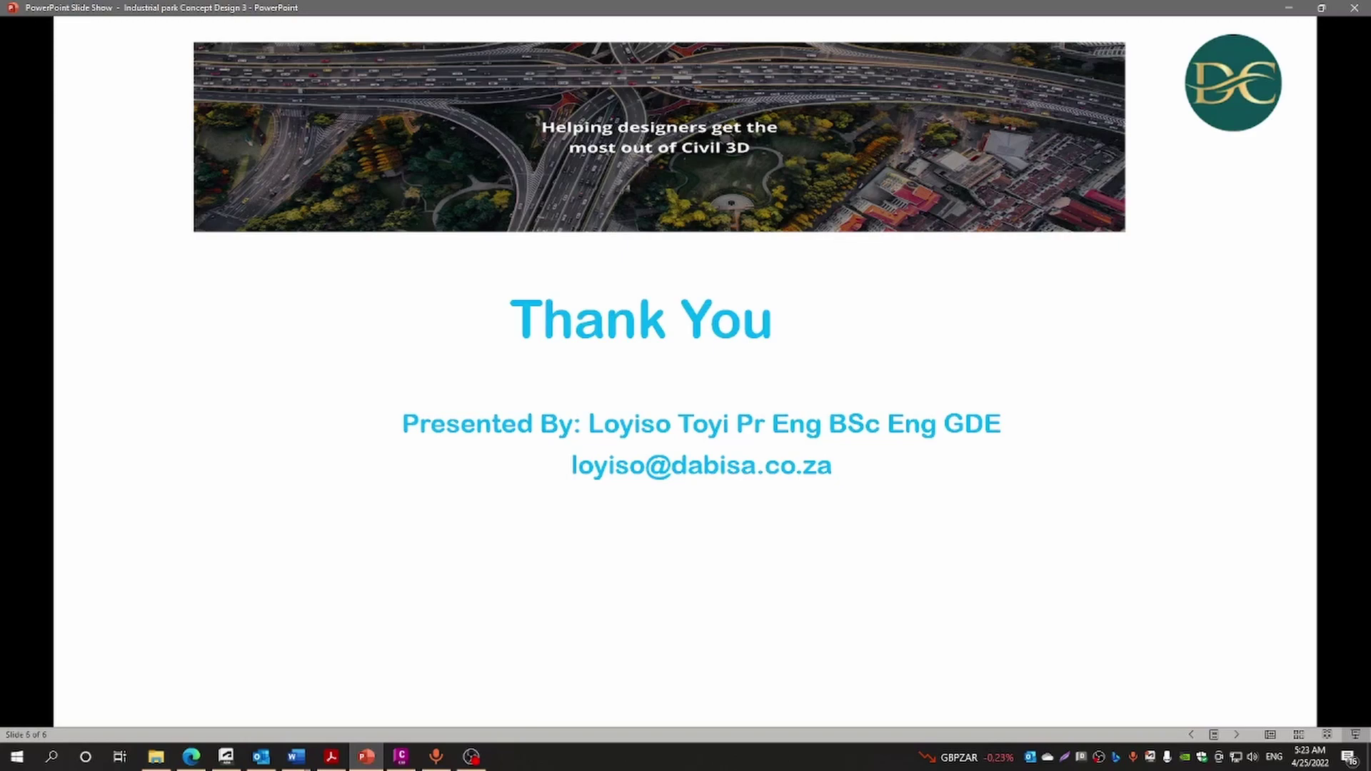